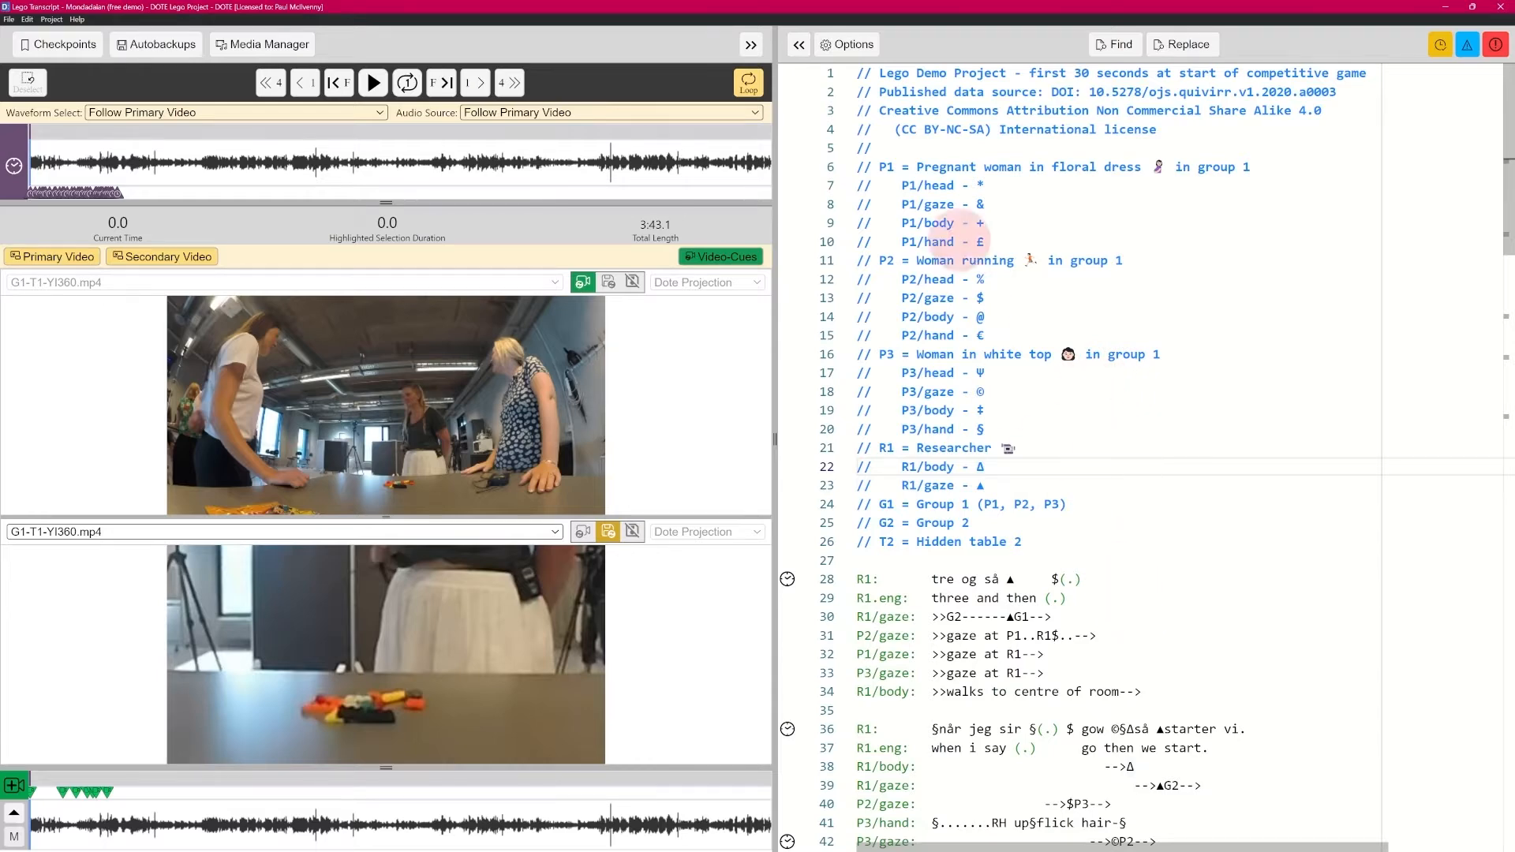
Expand the transcript editor to the full window width and restore the split view with the videos
{"action": "left_click", "coordinate": [799, 44]}
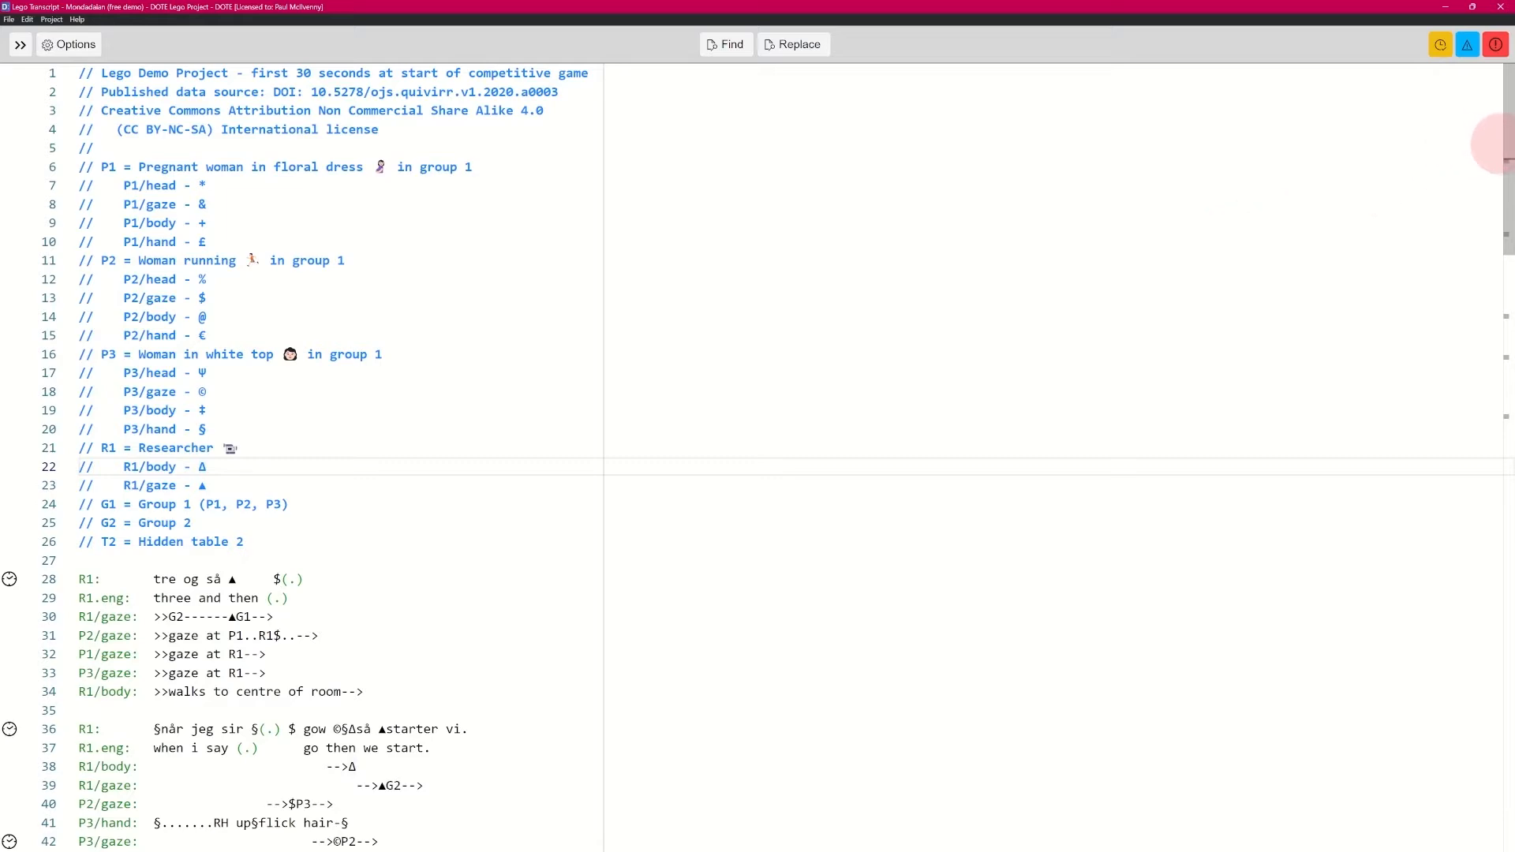
{"action": "left_click", "coordinate": [20, 45]}
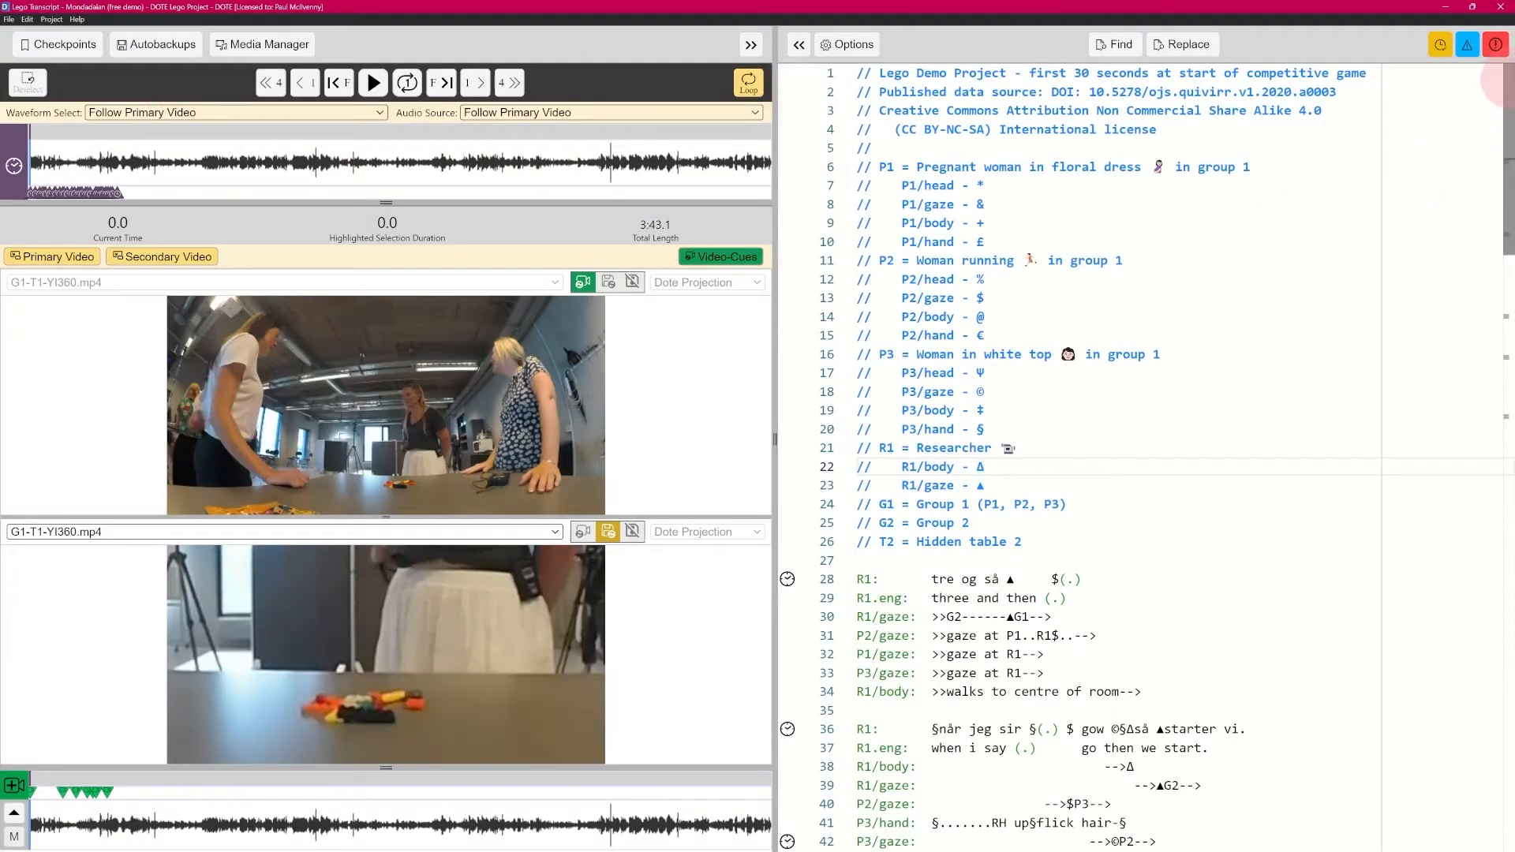
{"action": "scroll", "coordinate": [1499, 142], "scroll_direction": "down", "scroll_amount": 5}
{"action": "scroll", "coordinate": [1501, 198], "scroll_direction": "up", "scroll_amount": 5}
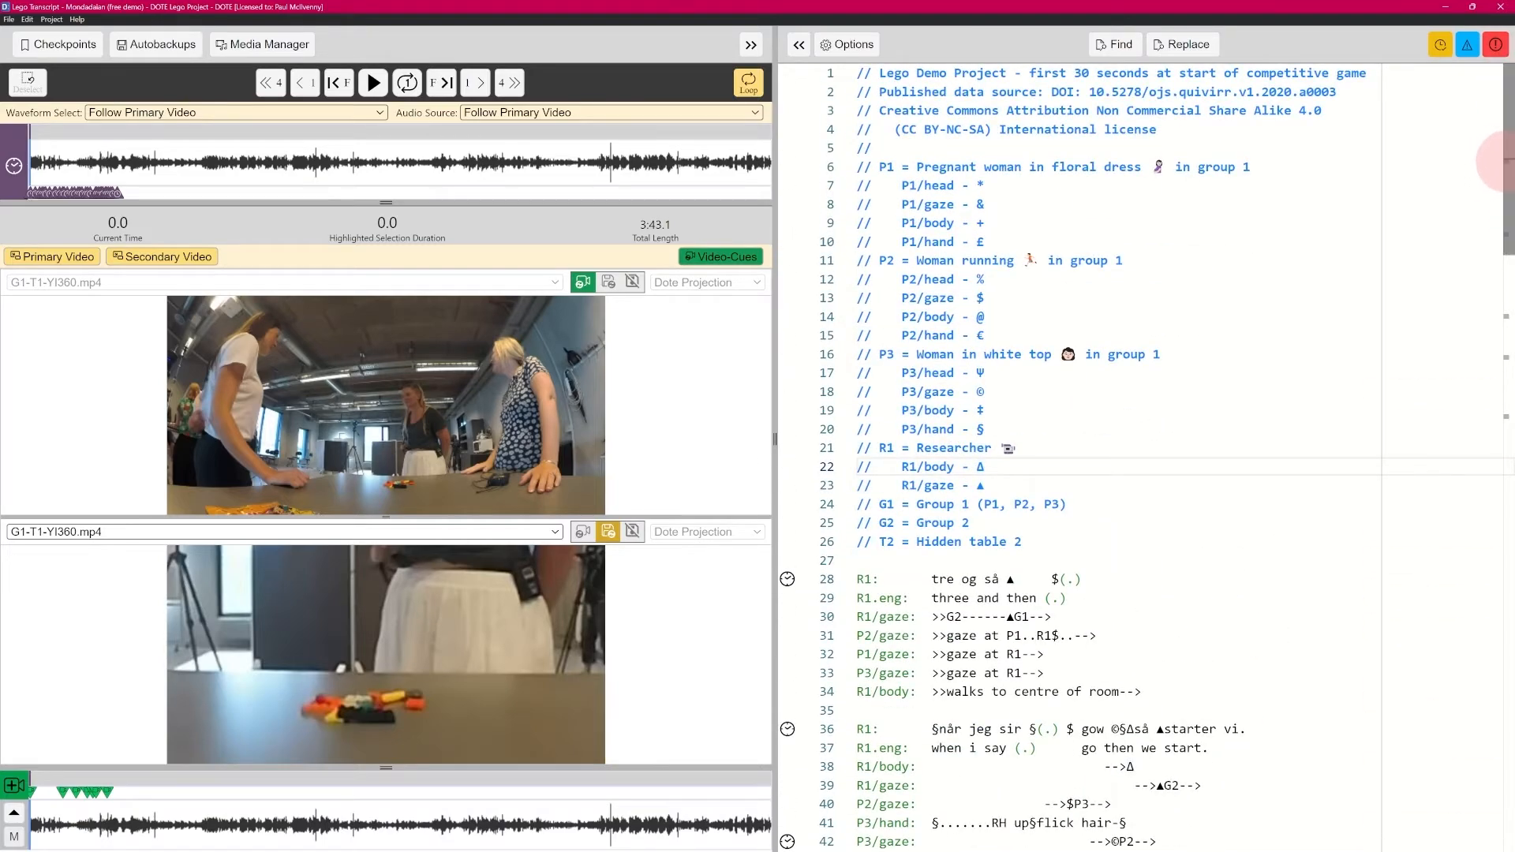
Examine the header comment lines above the transcript and highlight the occurrences of the word "group"
{"action": "left_click", "coordinate": [1114, 583]}
{"action": "left_click", "coordinate": [1142, 656]}
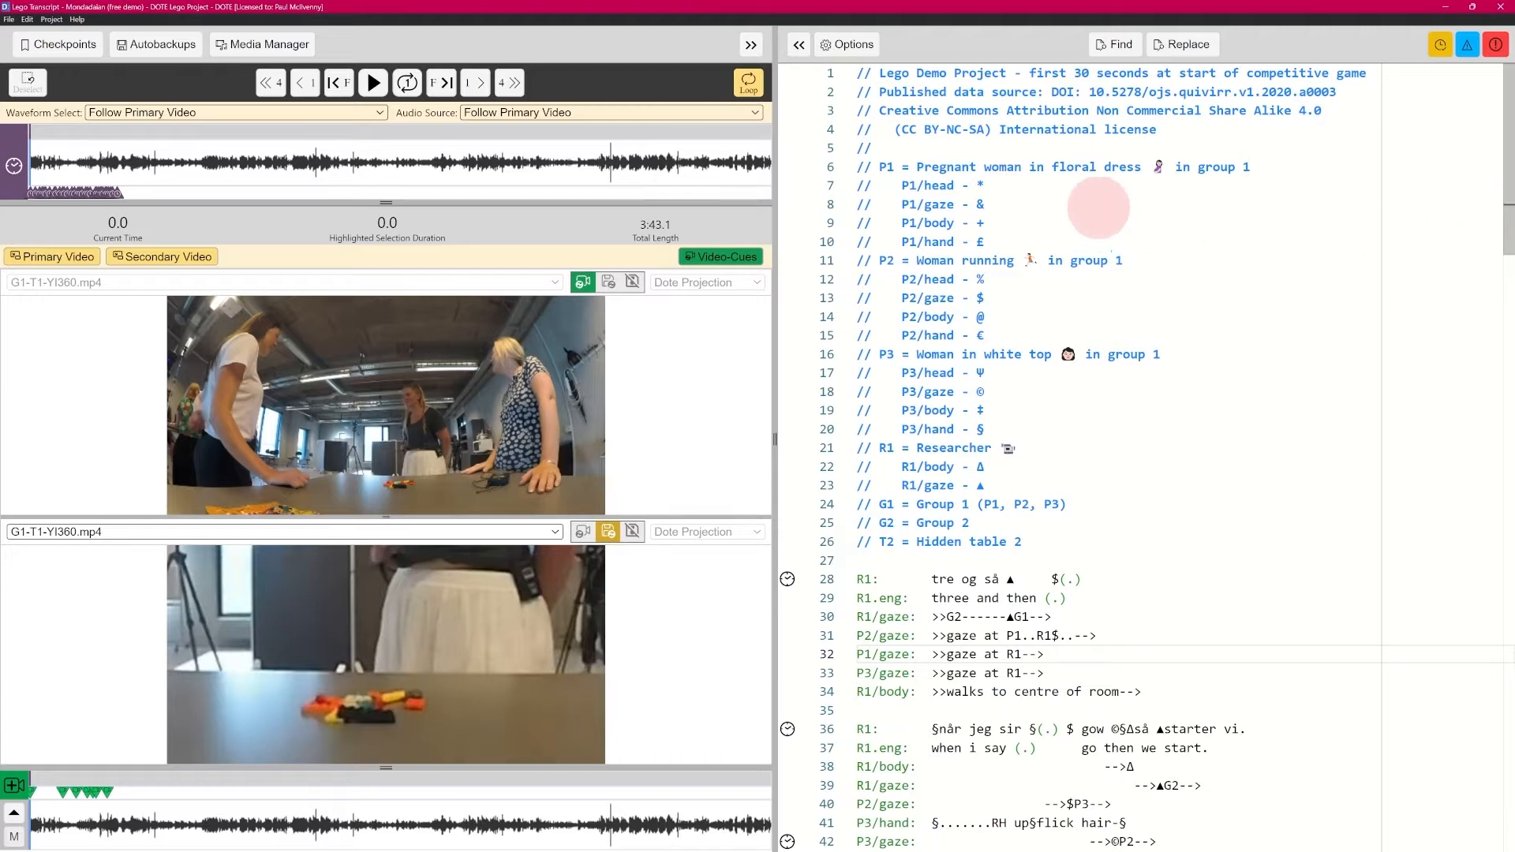
{"action": "left_click", "coordinate": [1085, 146]}
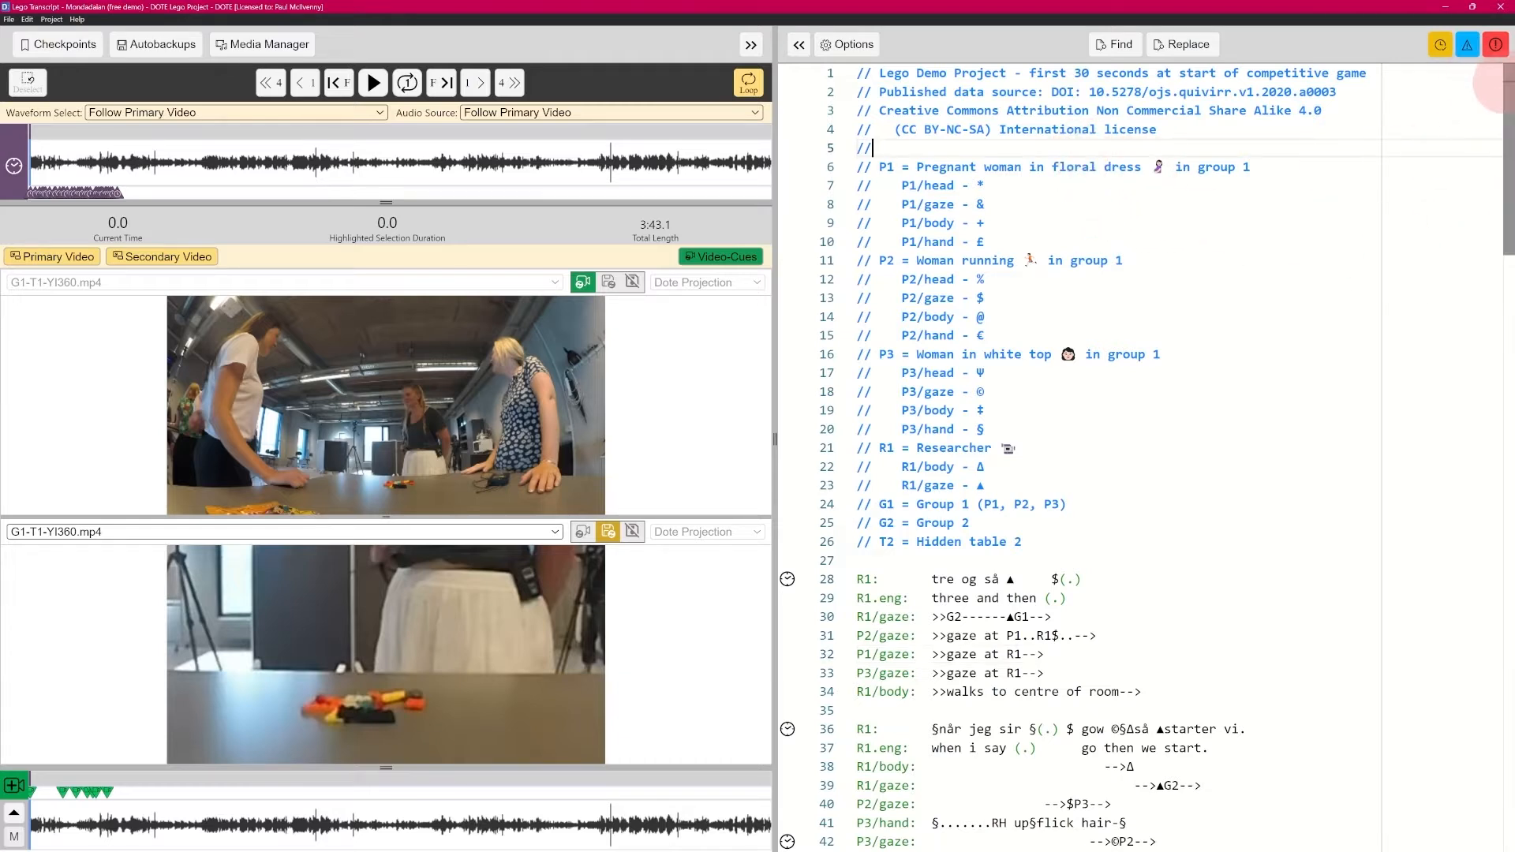
{"action": "double_click", "coordinate": [1212, 166]}
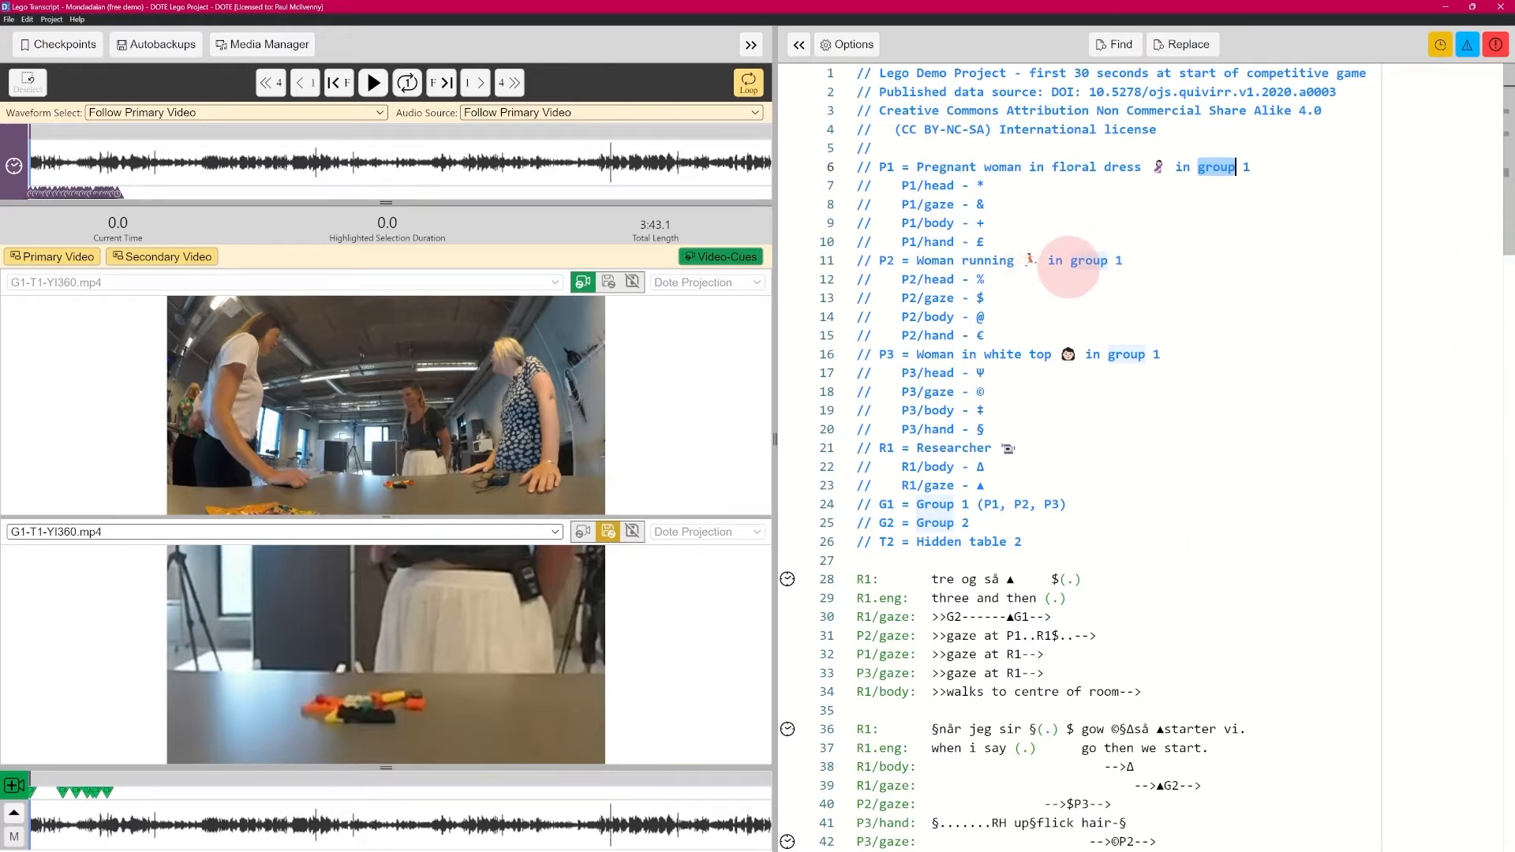
Examine the emojis beside the P1, P2, P3 and R1 descriptions and where they recur in the transcript
{"action": "left_click", "coordinate": [1033, 260]}
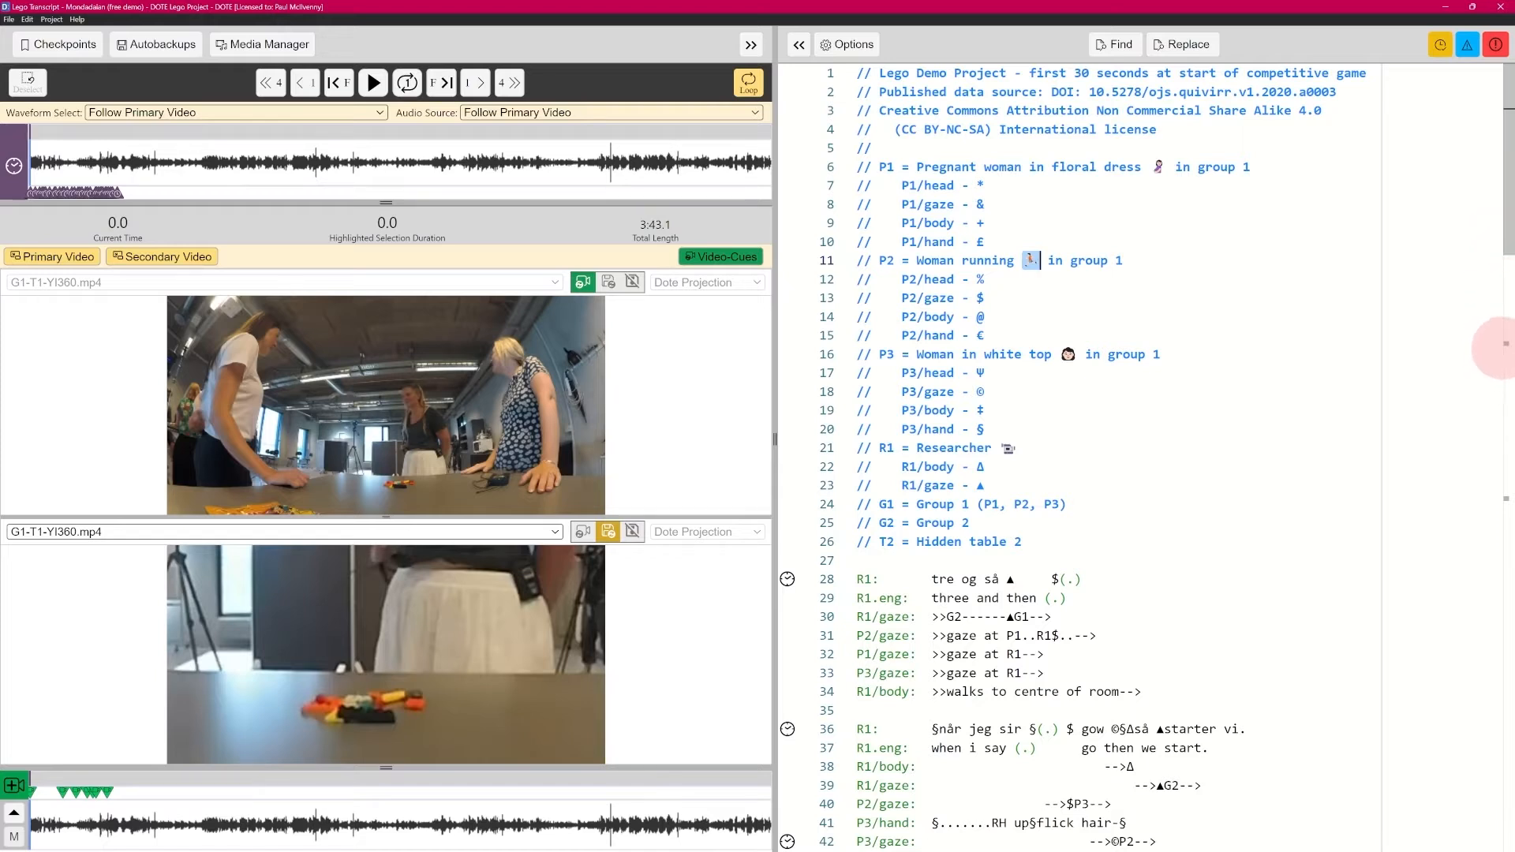
{"action": "left_click_drag", "start_coordinate": [1503, 237], "coordinate": [1505, 340]}
{"action": "scroll", "coordinate": [1504, 236], "scroll_direction": "down", "scroll_amount": 2}
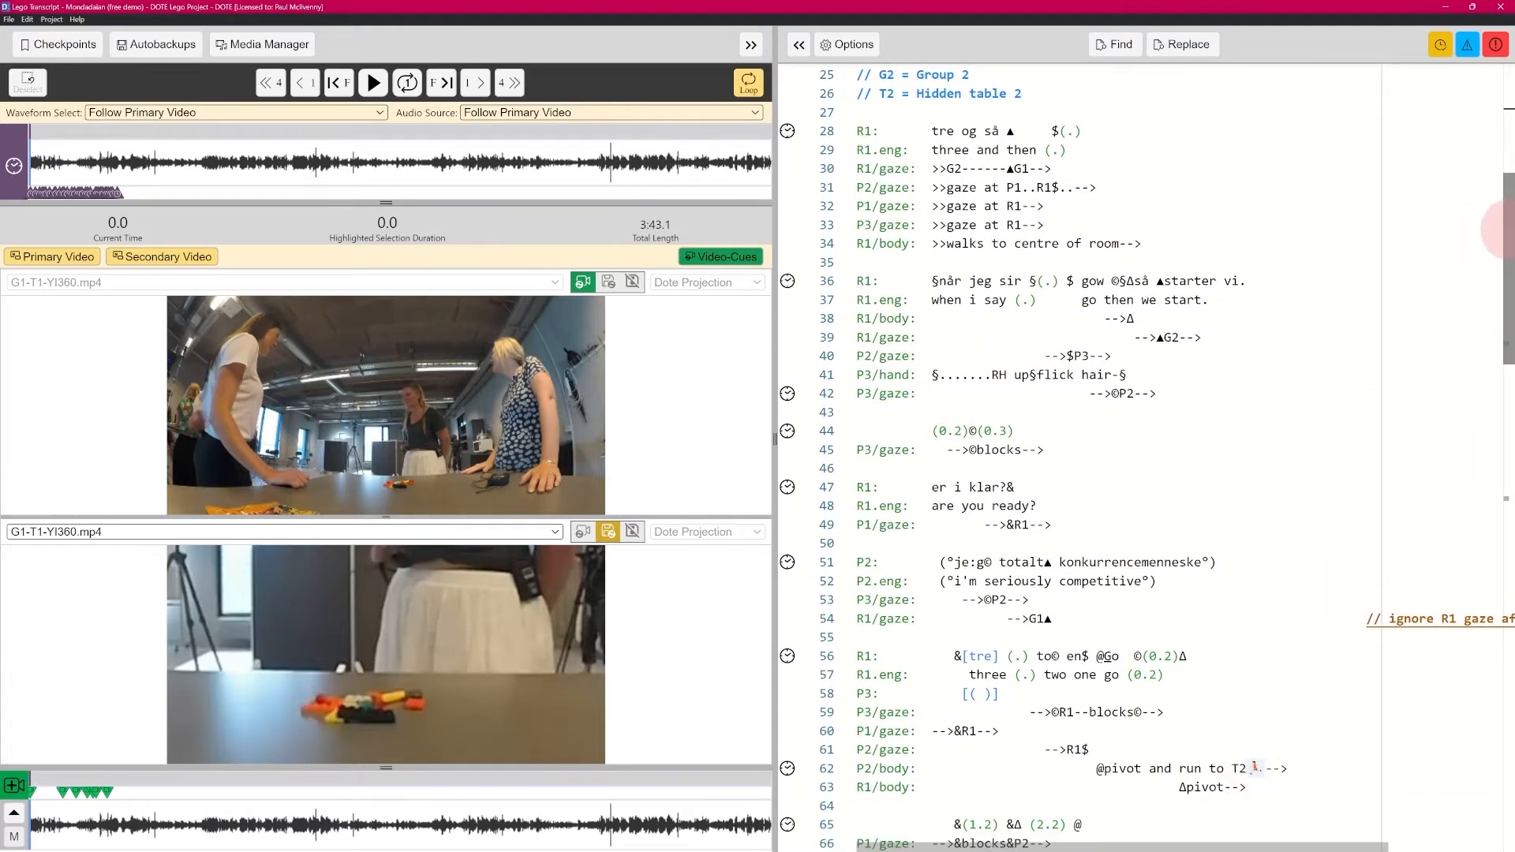
{"action": "left_click_drag", "start_coordinate": [1490, 319], "coordinate": [1490, 71]}
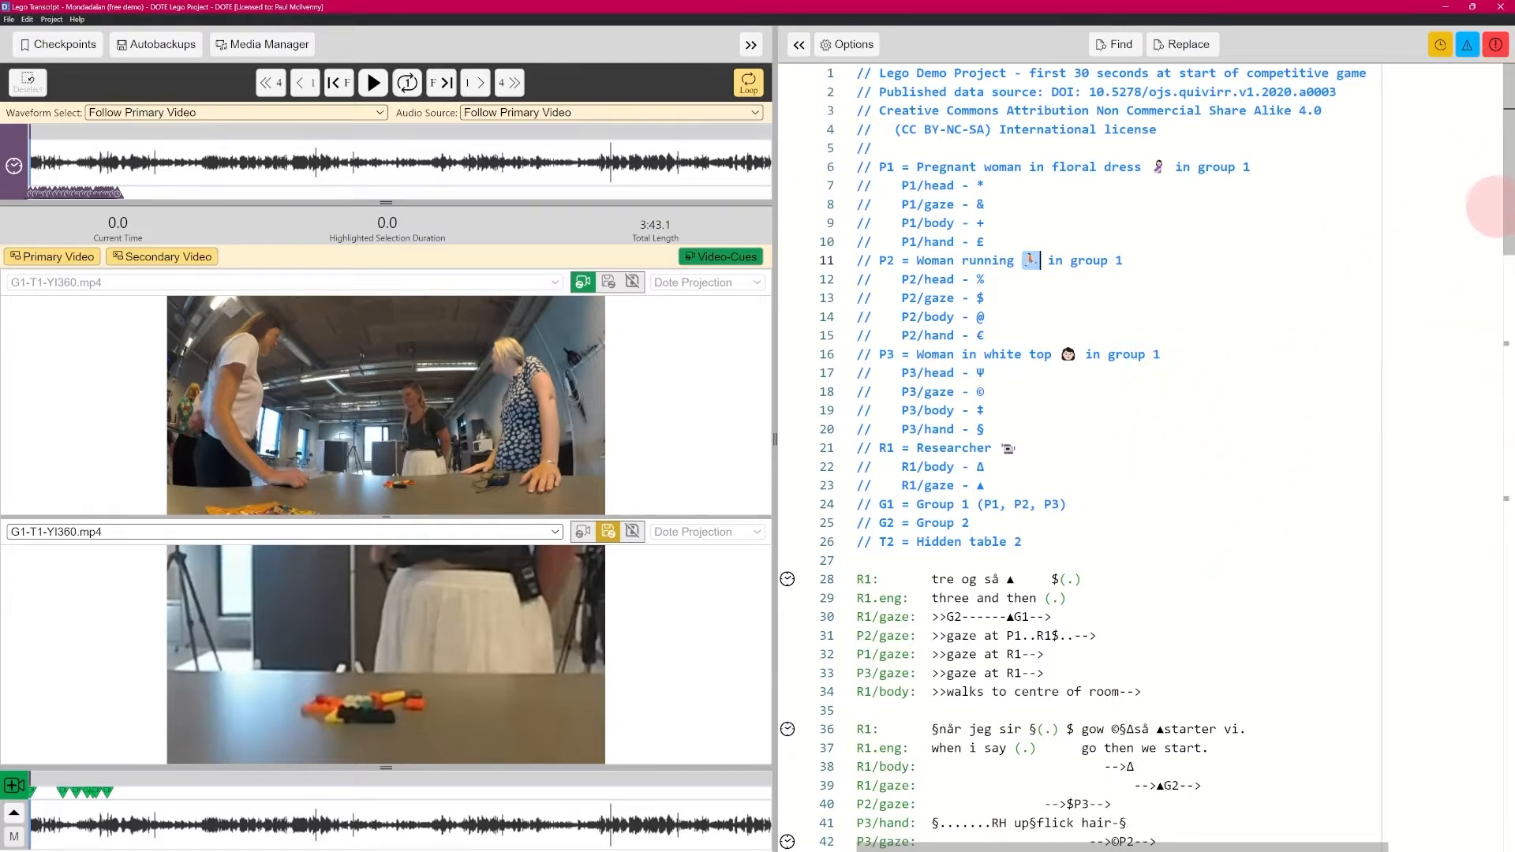
{"action": "left_click", "coordinate": [1173, 449]}
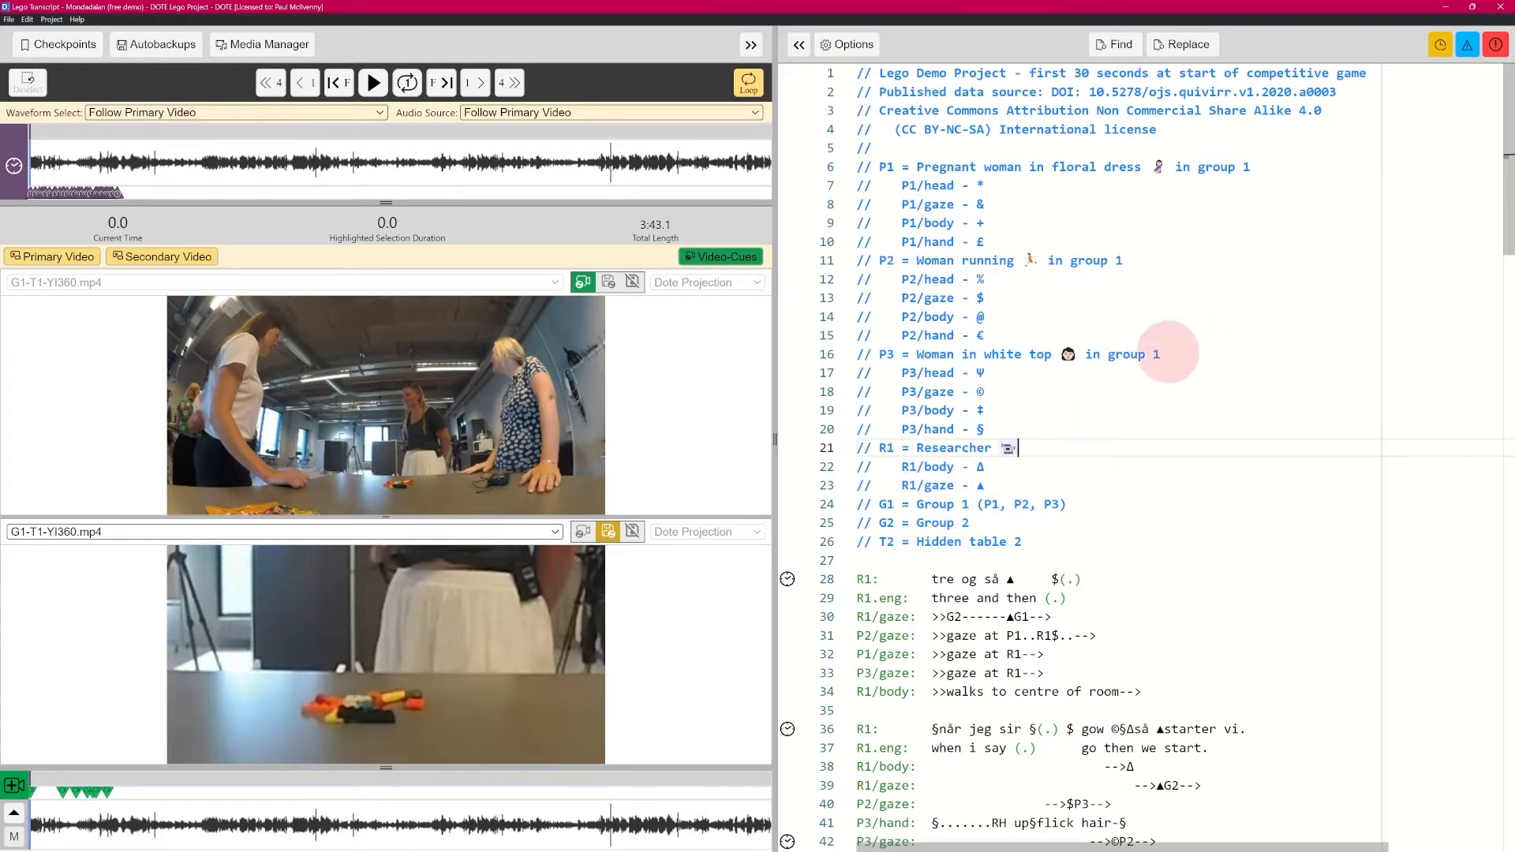
{"action": "double_click", "coordinate": [1028, 259]}
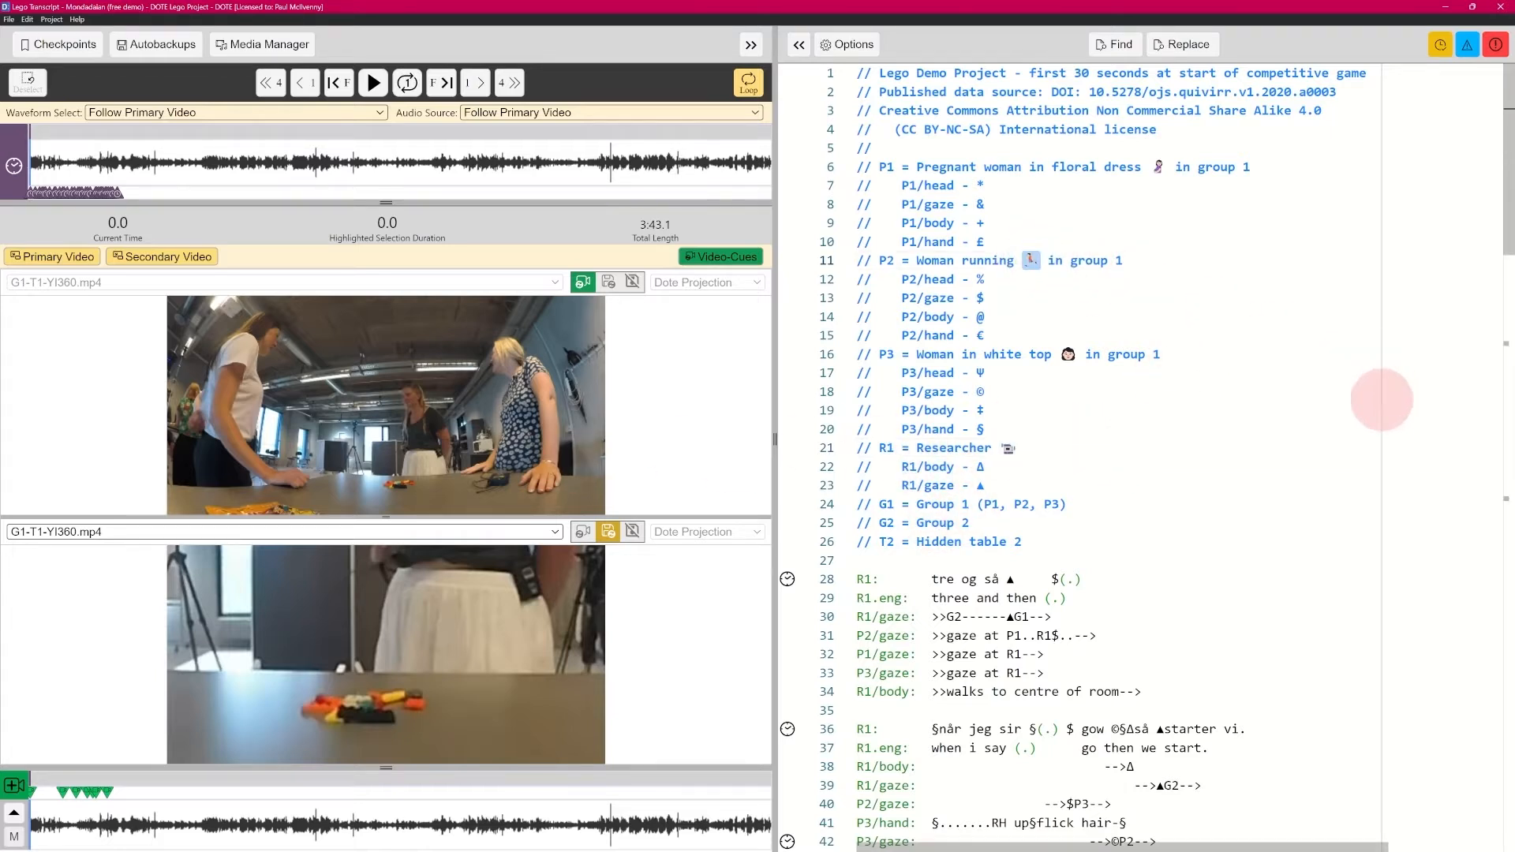
{"action": "left_click", "coordinate": [1157, 167]}
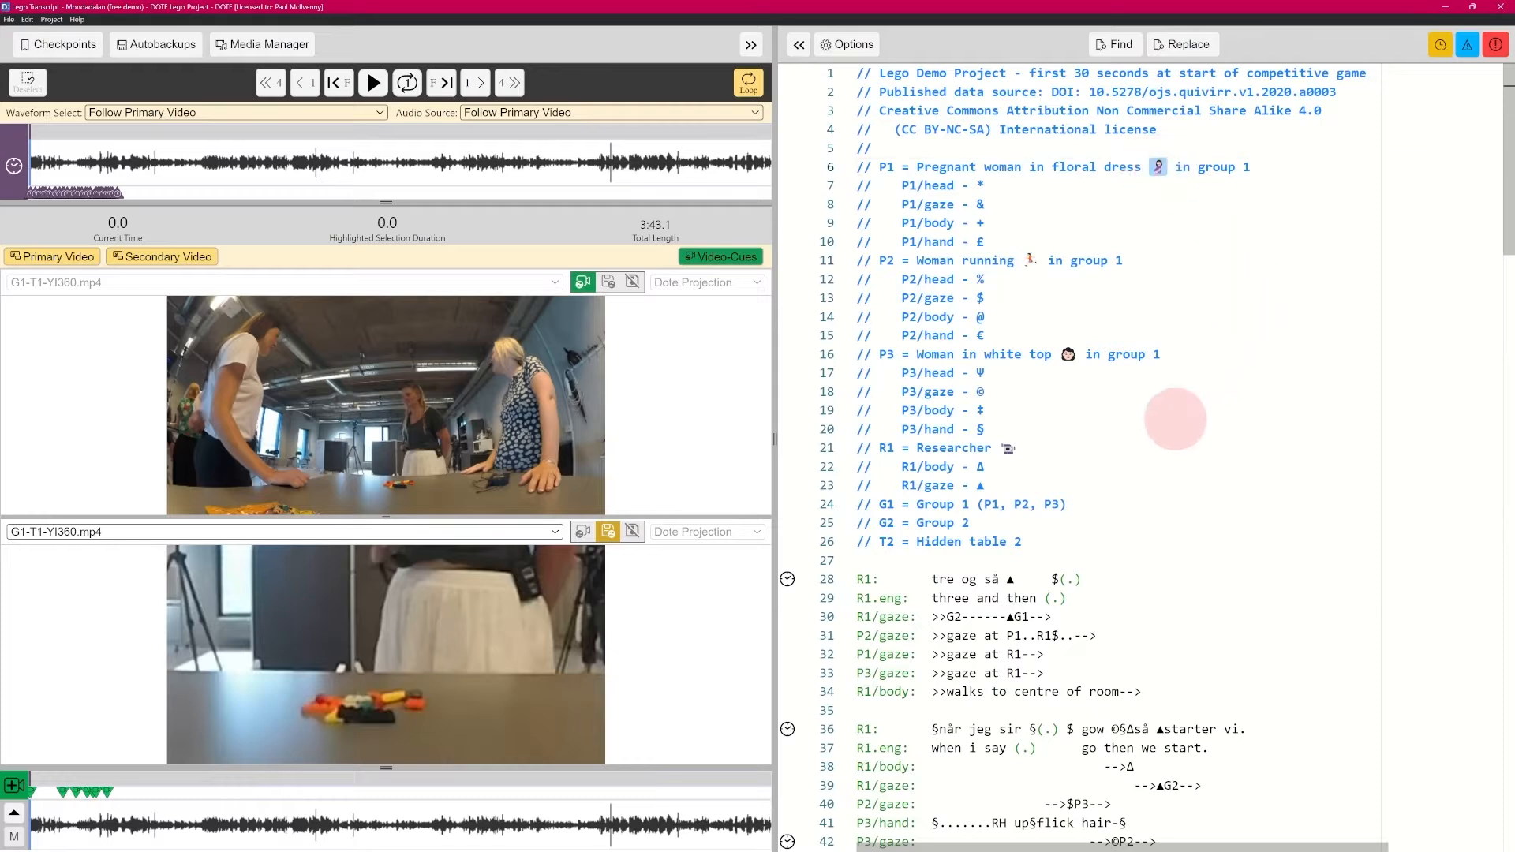
{"action": "left_click", "coordinate": [1073, 352]}
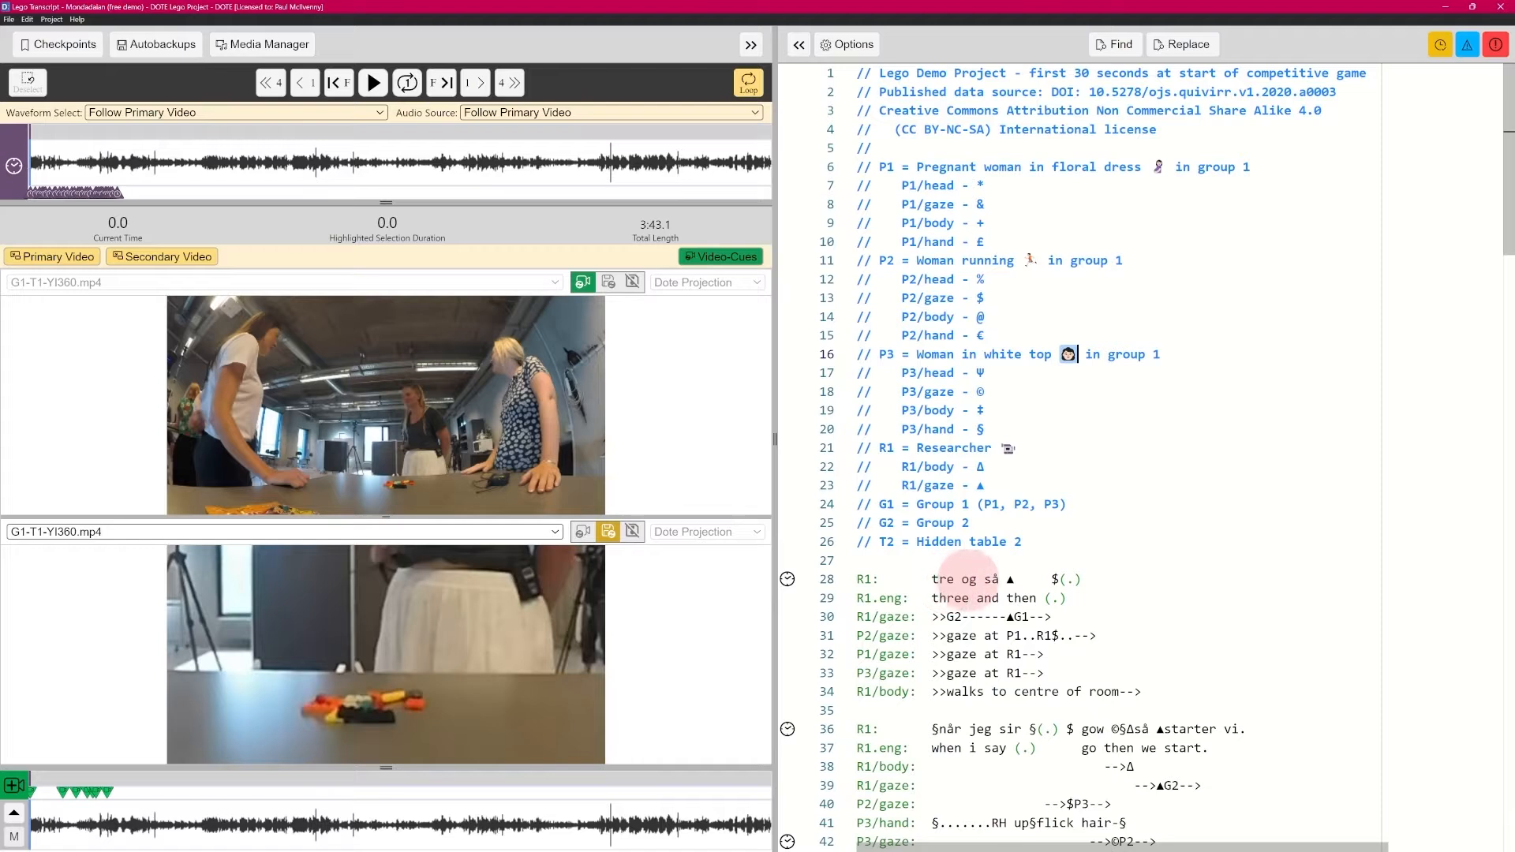
{"action": "left_click", "coordinate": [1074, 357]}
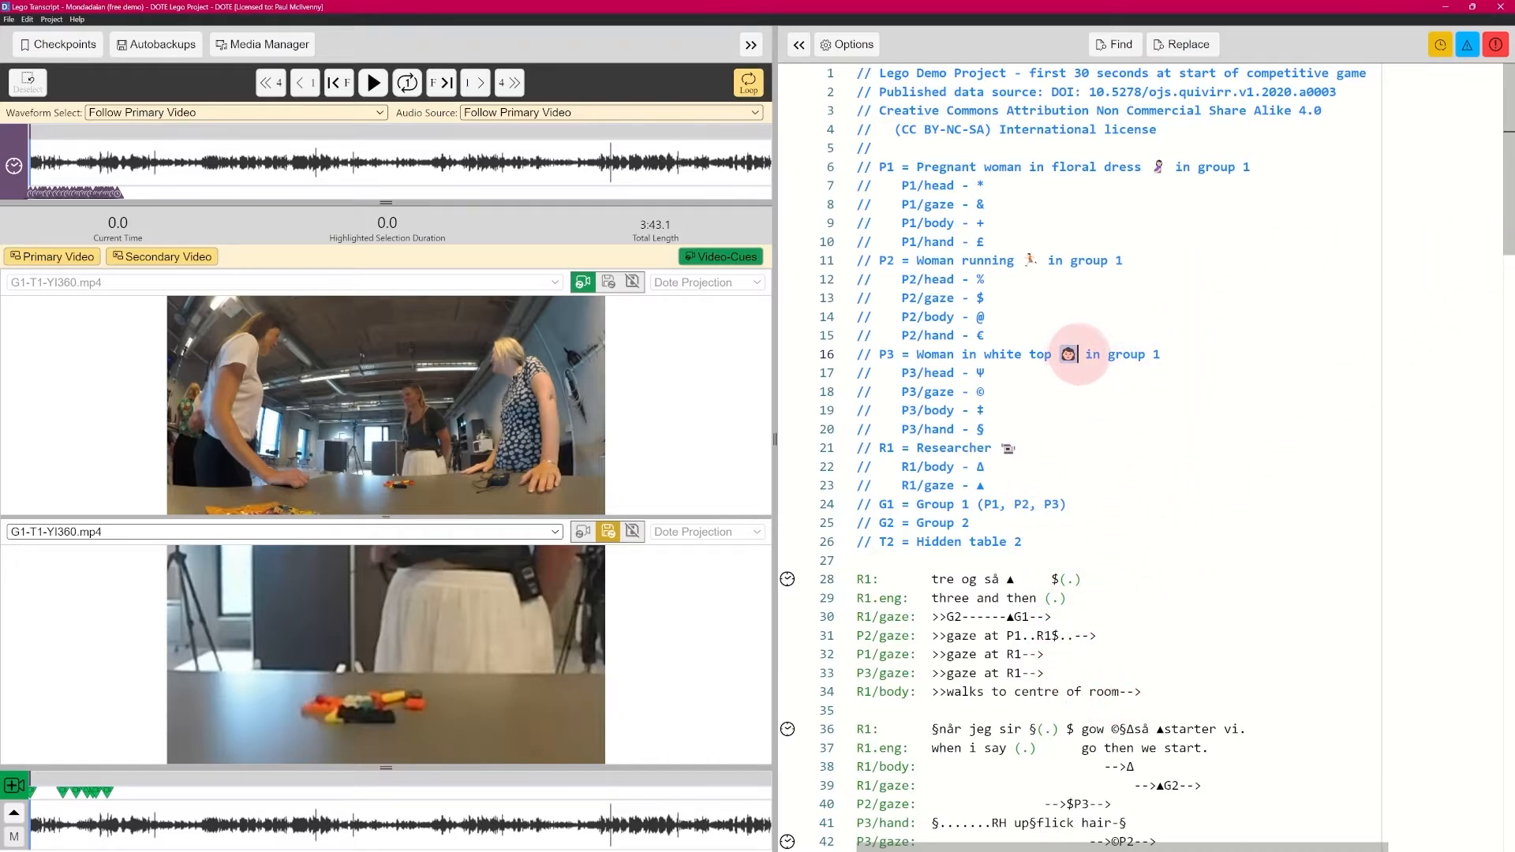
{"action": "left_click", "coordinate": [1067, 355]}
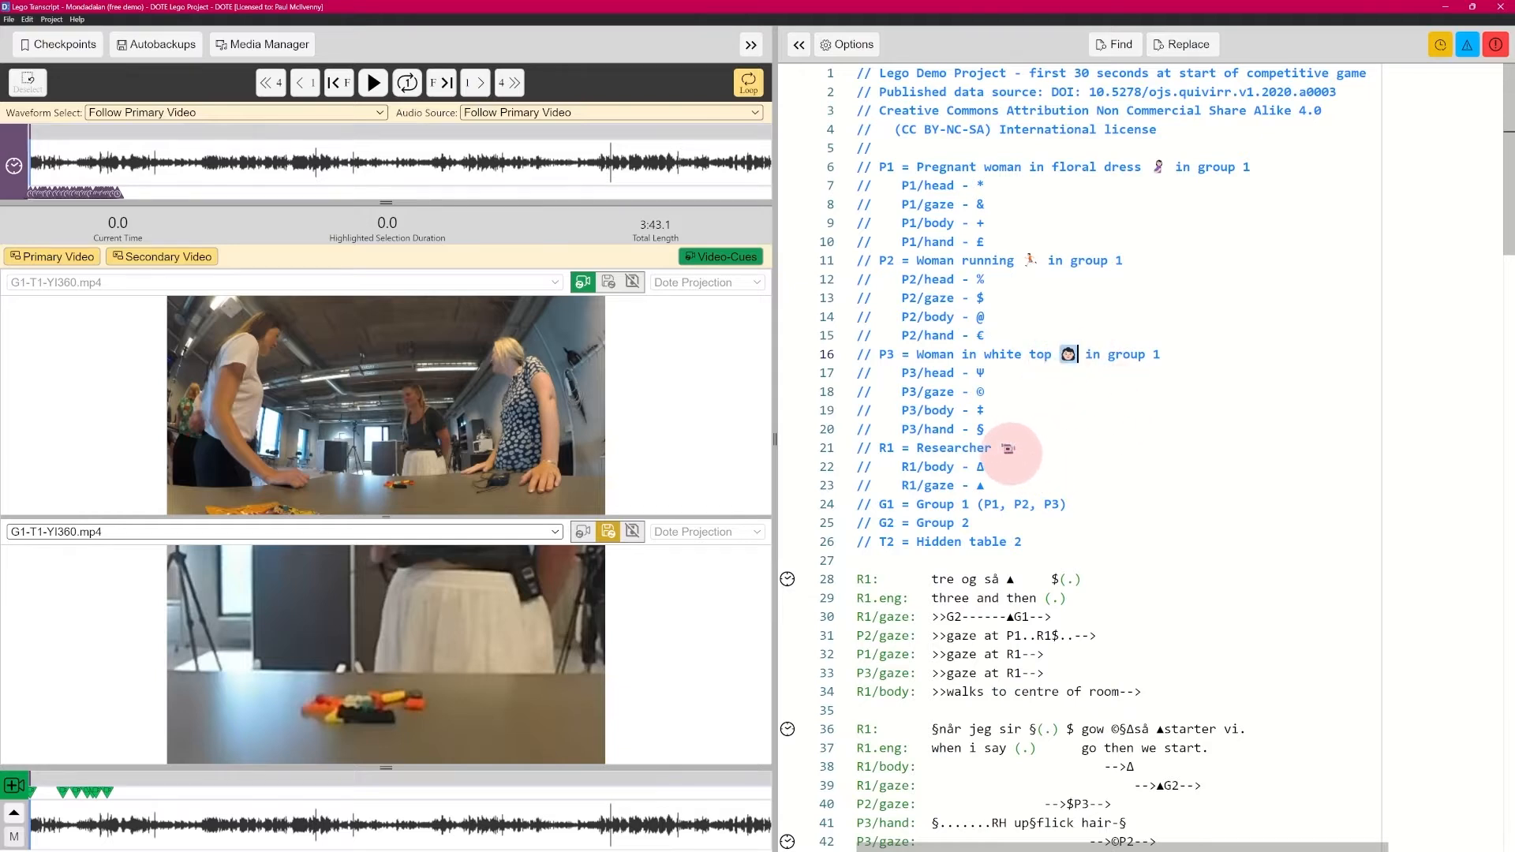
{"action": "left_click", "coordinate": [1007, 448]}
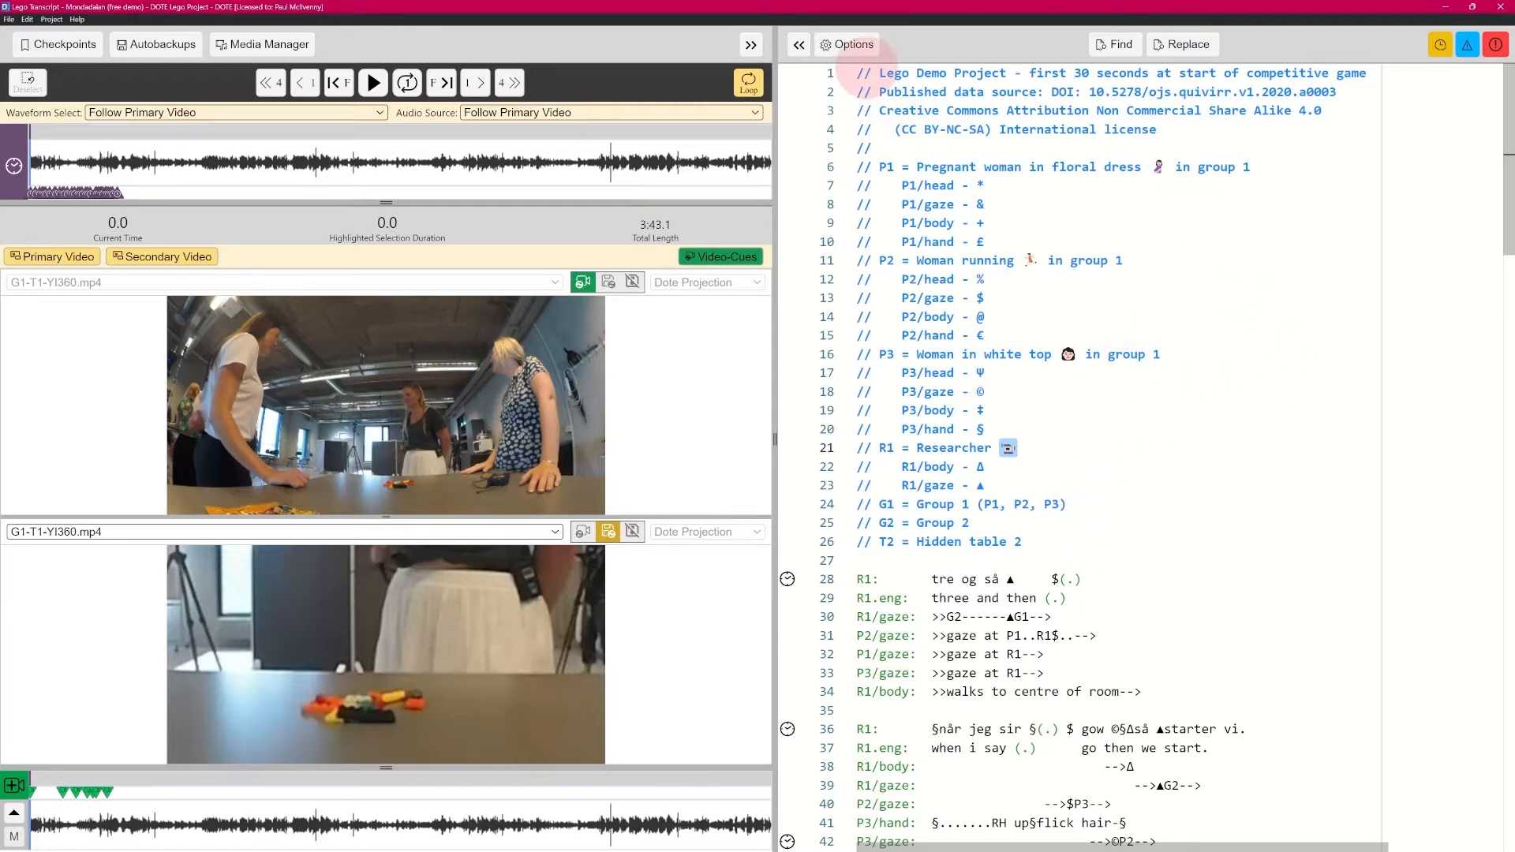
Add the inline comment "// sdfsdf sdfsdf" at the end of the R1 line on line 28
{"action": "double_click", "coordinate": [863, 73]}
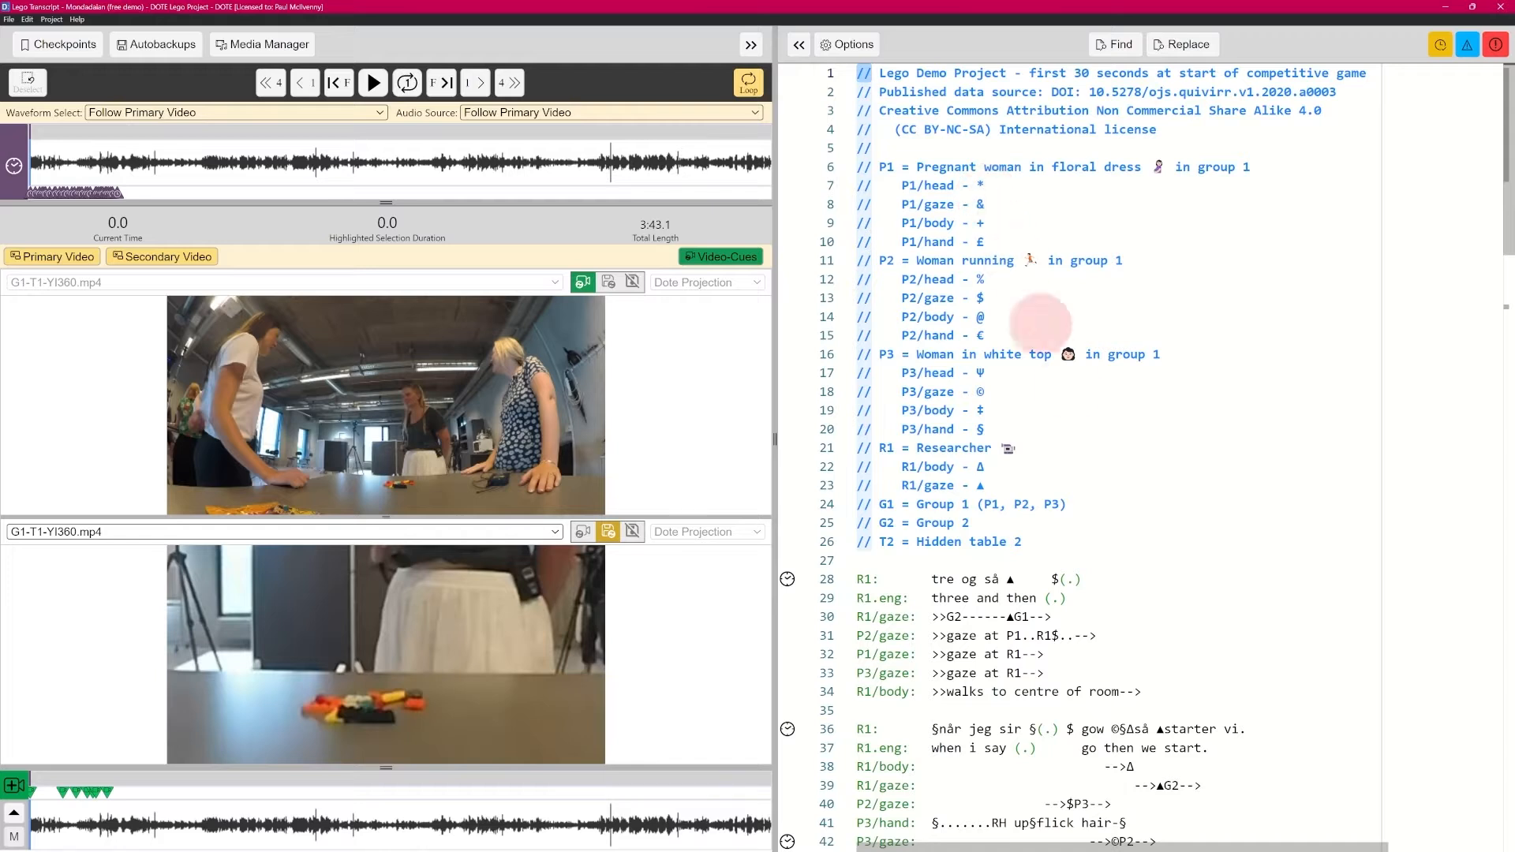
{"action": "left_click", "coordinate": [1222, 580]}
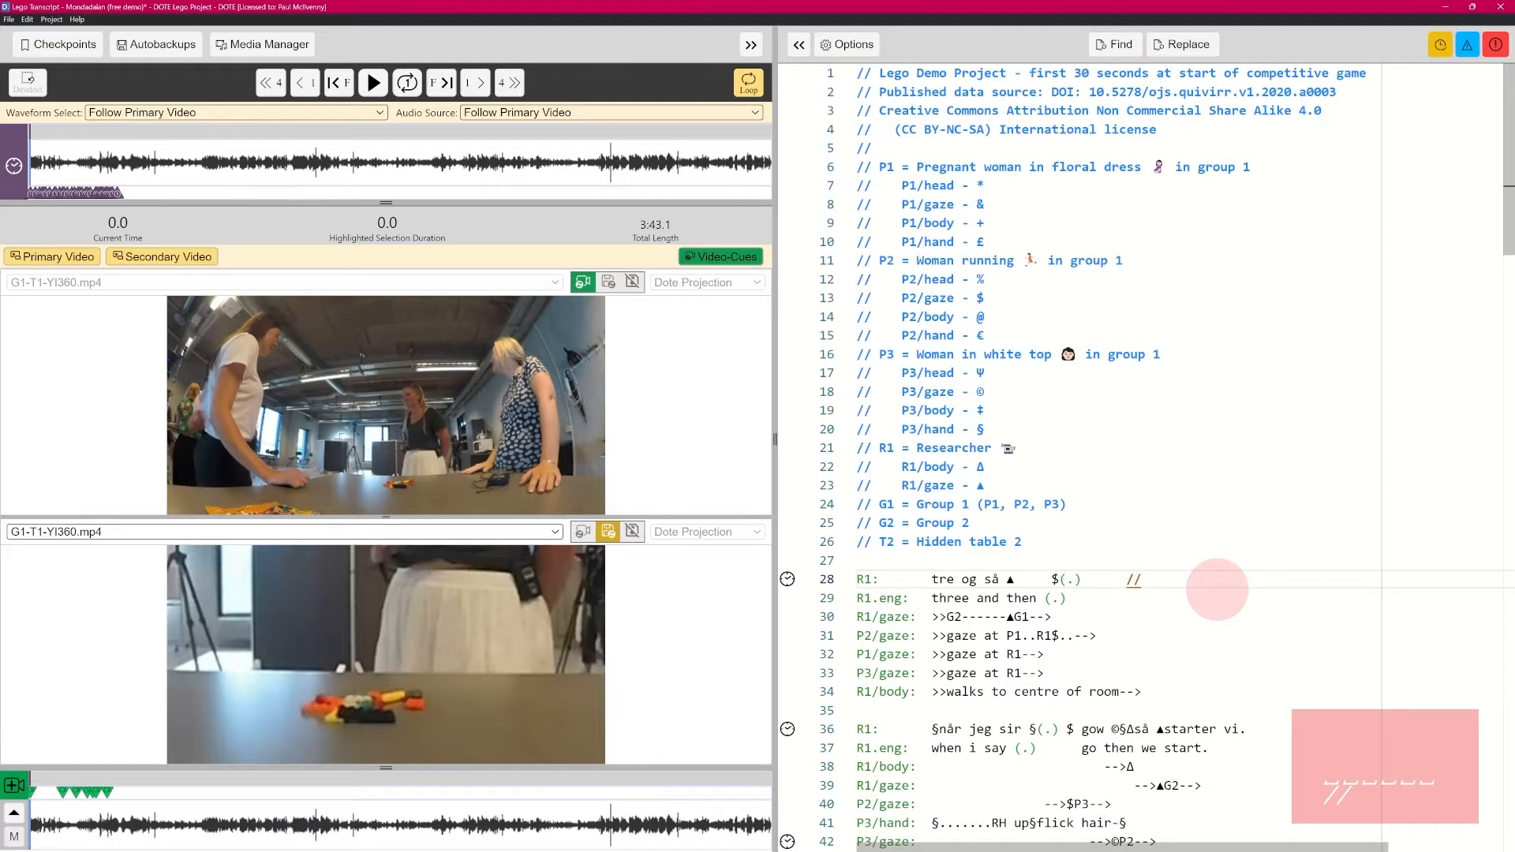
{"action": "type", "text": "sdfsdf sdfsdf"}
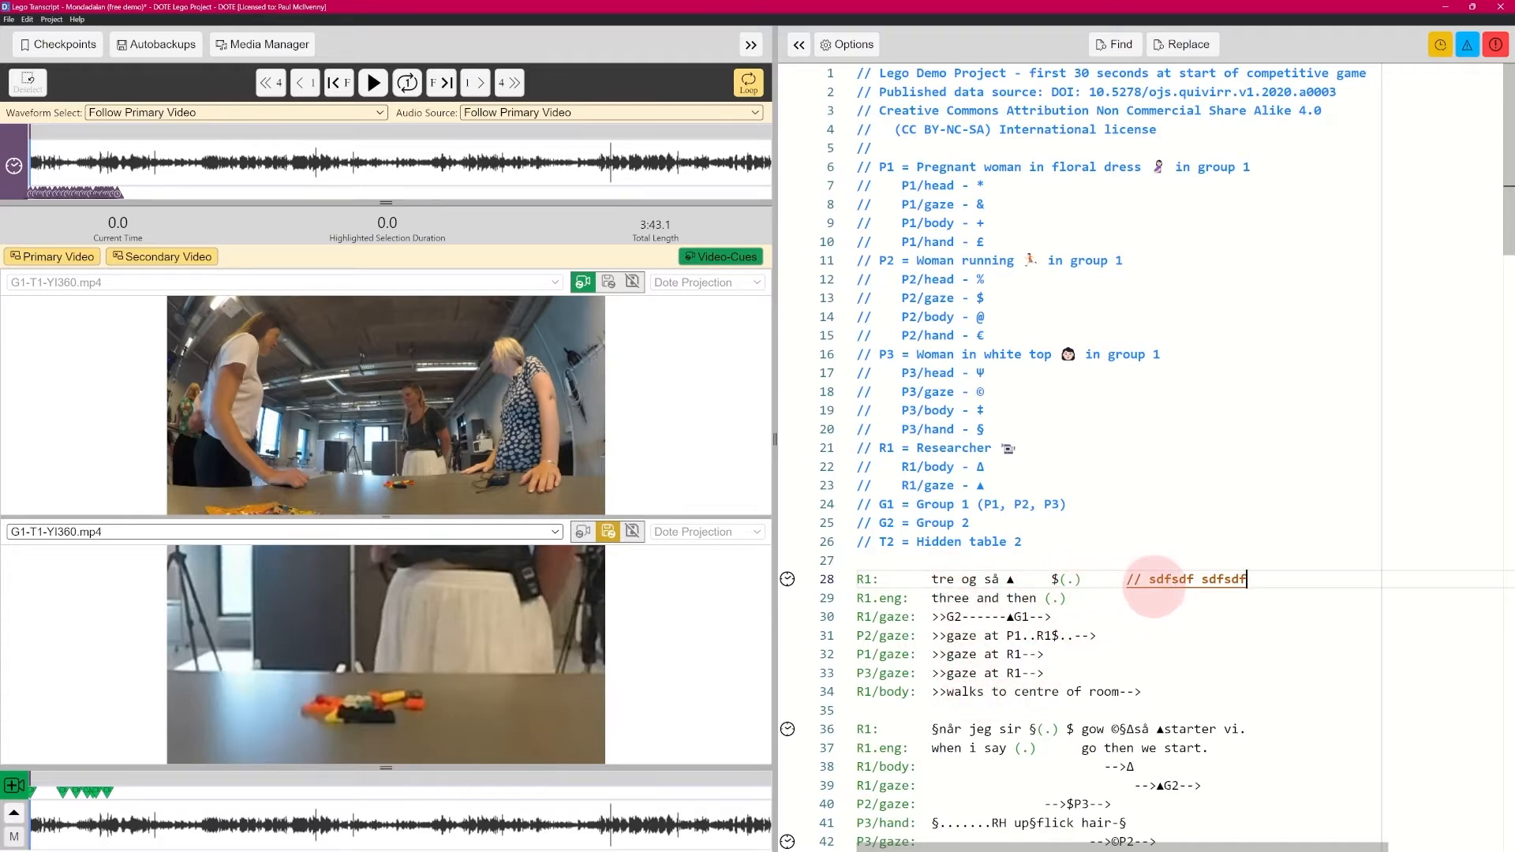
Add the comment line "// sdfsd" below the Hidden table 2 line and a separate "//" line after a blank line
{"action": "left_click", "coordinate": [1083, 543]}
{"action": "key", "text": "Return"}
{"action": "type", "text": "// sdfsd"}
{"action": "key", "text": "Return"}
{"action": "key", "text": "Return"}
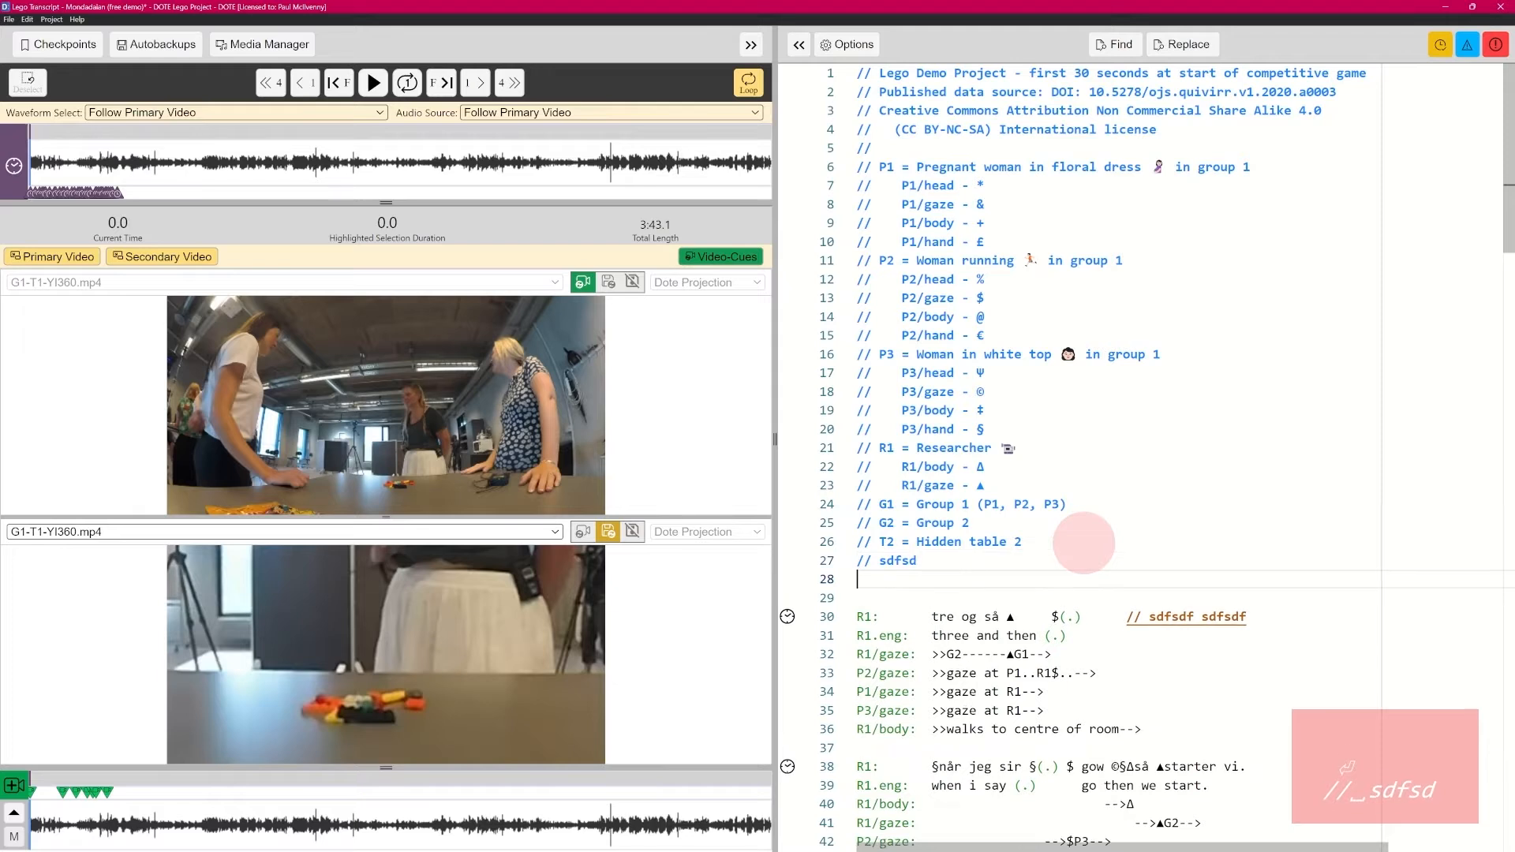
{"action": "type", "text": "//"}
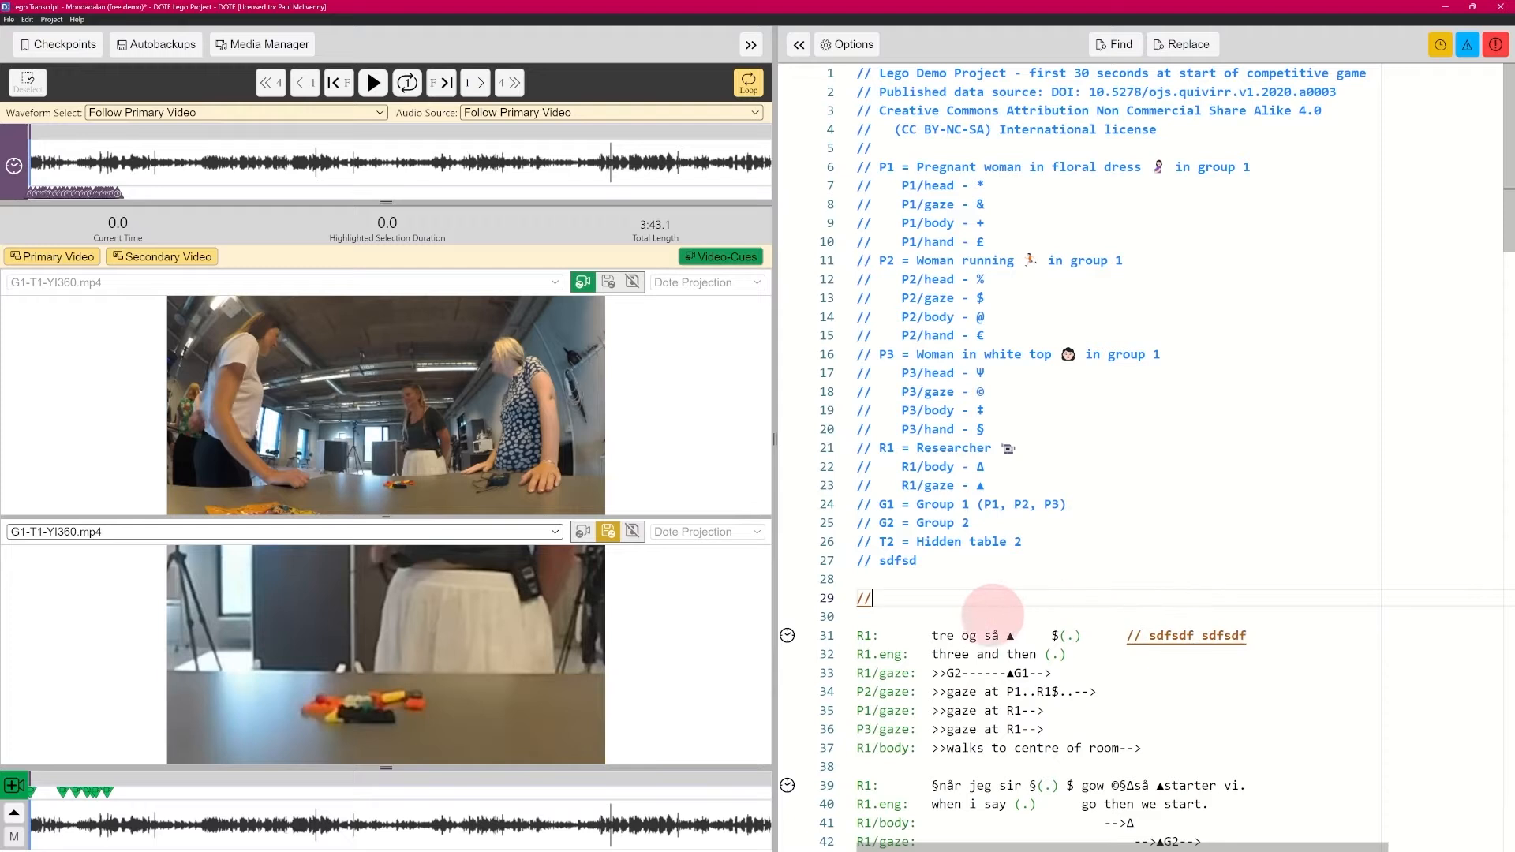
Delete the test comment lines below the Hidden table 2 line and the inline comment on the first R1 line
{"action": "left_click_drag", "start_coordinate": [871, 598], "coordinate": [854, 579]}
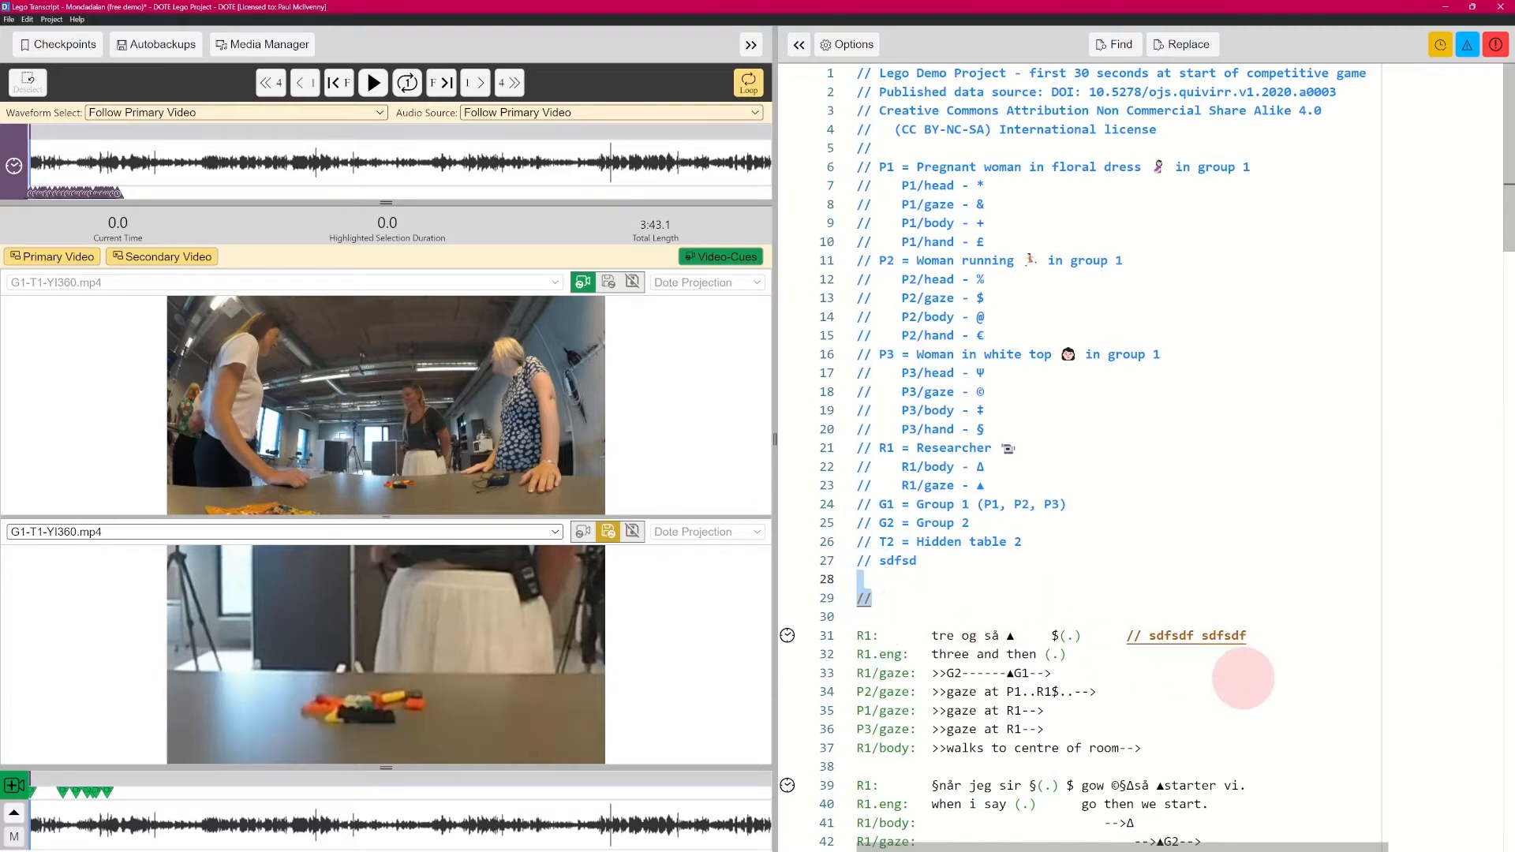
{"action": "key", "text": "BackSpace"}
{"action": "key", "text": "BackSpace"}
{"action": "key", "text": "BackSpace"}
{"action": "key", "text": "BackSpace"}
{"action": "key", "text": "BackSpace"}
{"action": "key", "text": "BackSpace"}
{"action": "key", "text": "BackSpace"}
{"action": "key", "text": "BackSpace"}
{"action": "key", "text": "BackSpace"}
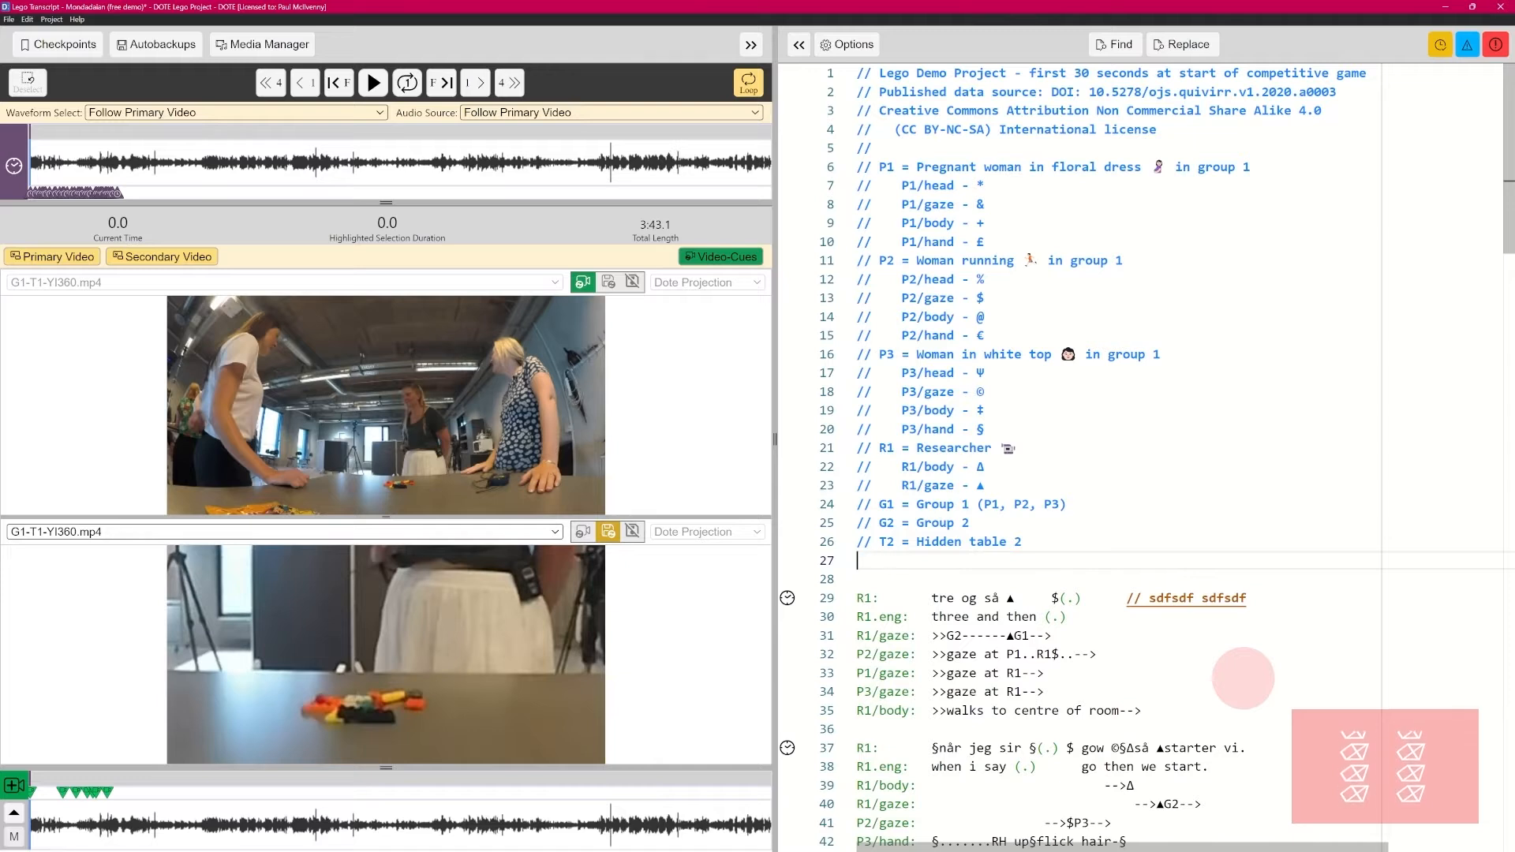
{"action": "key", "text": "BackSpace"}
{"action": "key", "text": "BackSpace"}
{"action": "left_click_drag", "start_coordinate": [1255, 585], "coordinate": [1098, 580]}
{"action": "key", "text": "BackSpace"}
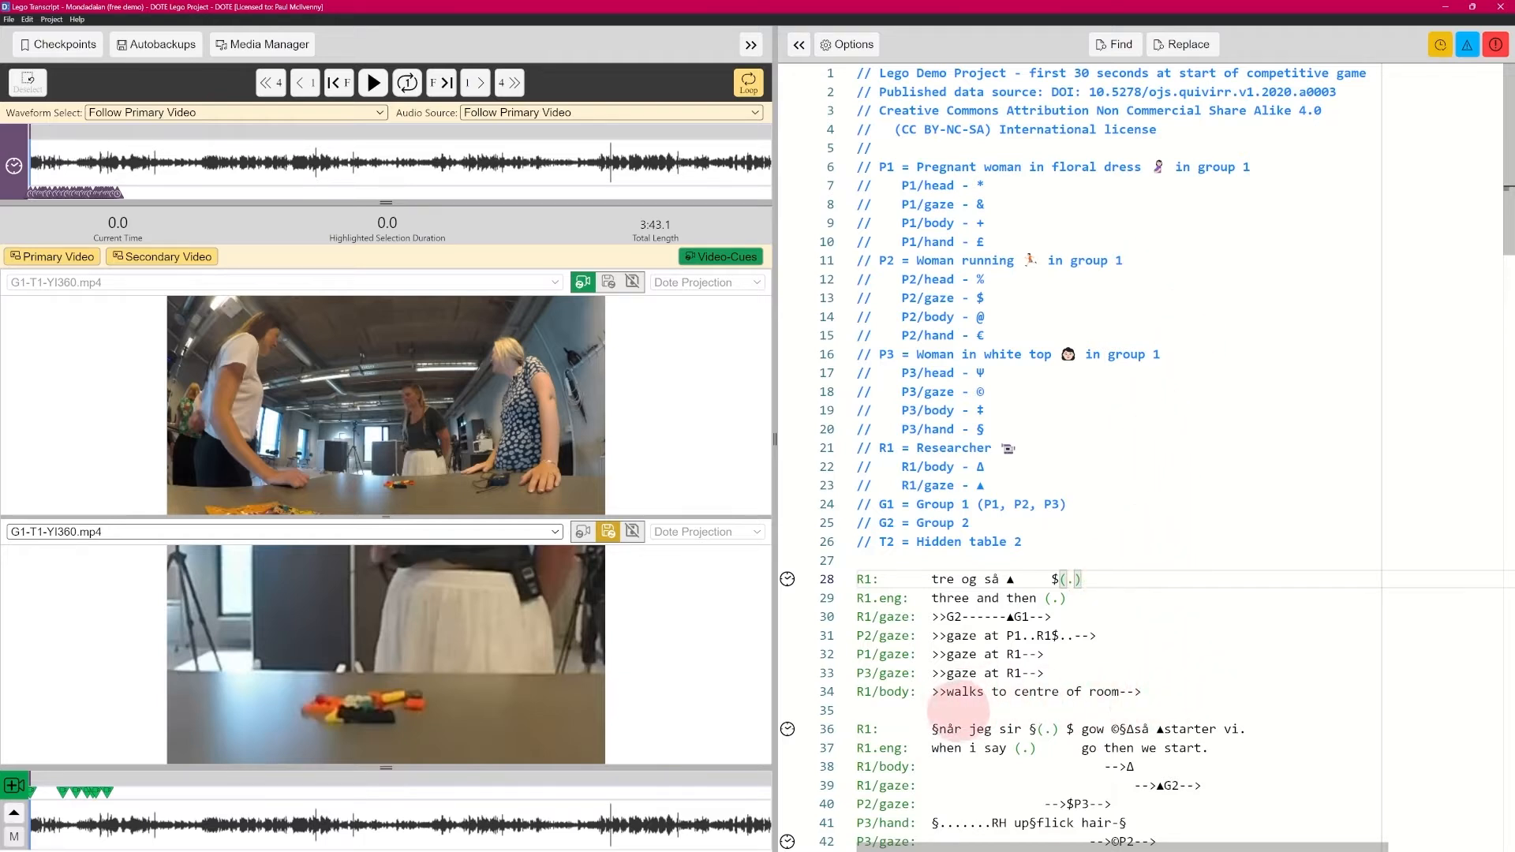
Insert five blank lines at line 35 and place the cursor on line 37
{"action": "left_click", "coordinate": [991, 709]}
{"action": "scroll", "coordinate": [1499, 272], "scroll_direction": "down", "scroll_amount": 8}
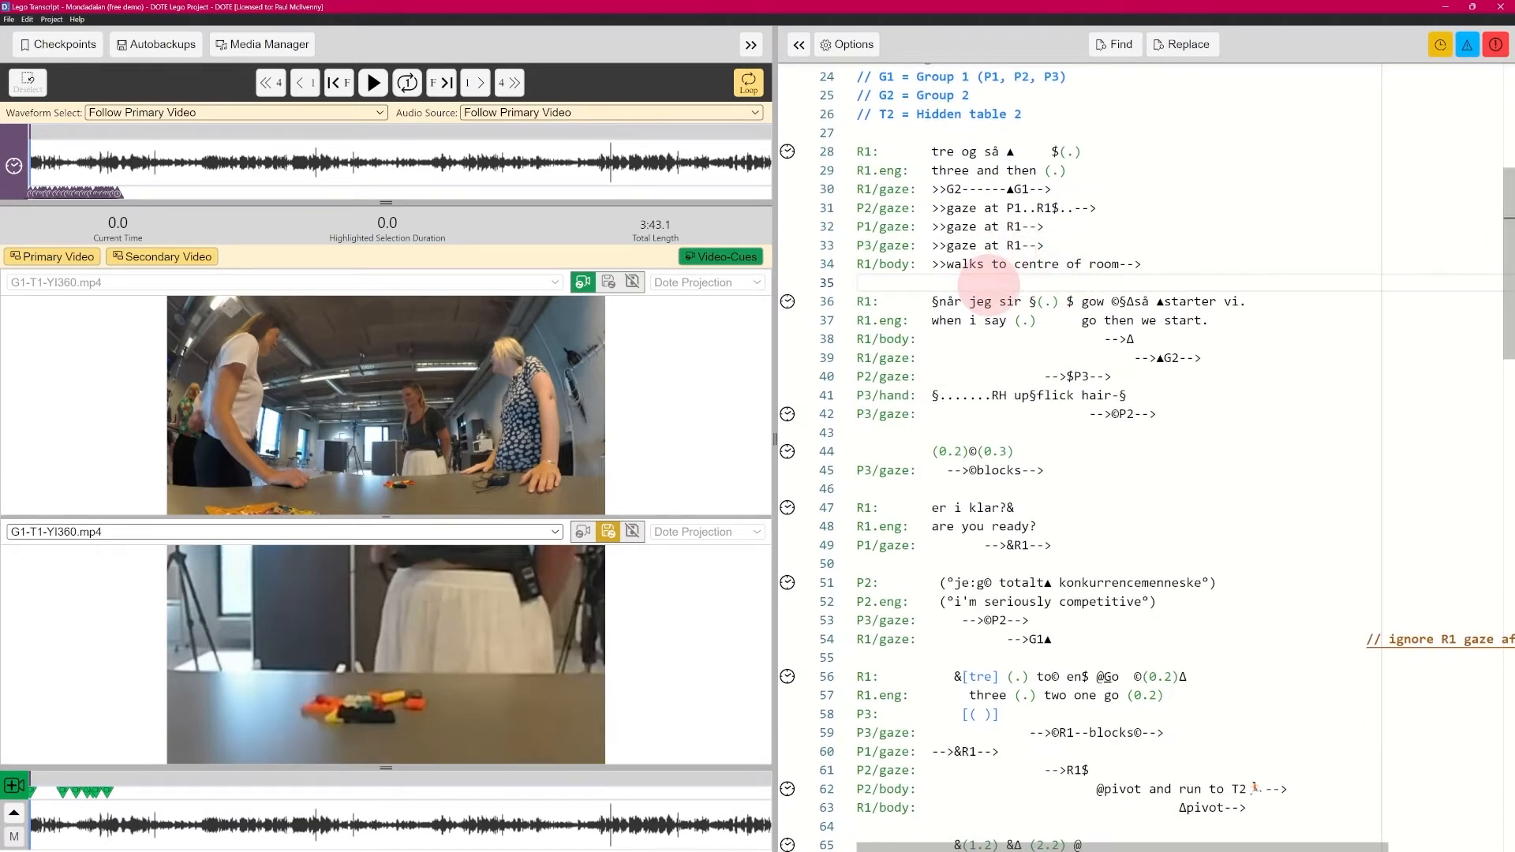
{"action": "key", "text": "Return"}
{"action": "key", "text": "Return"}
{"action": "key", "text": "Return"}
{"action": "key", "text": "Return"}
{"action": "key", "text": "Return"}
{"action": "key", "text": "Up"}
{"action": "key", "text": "Up"}
{"action": "key", "text": "Up"}
Insert an R1 speaker label on line 37 using the autocomplete suggestions
{"action": "type", "text": "R"}
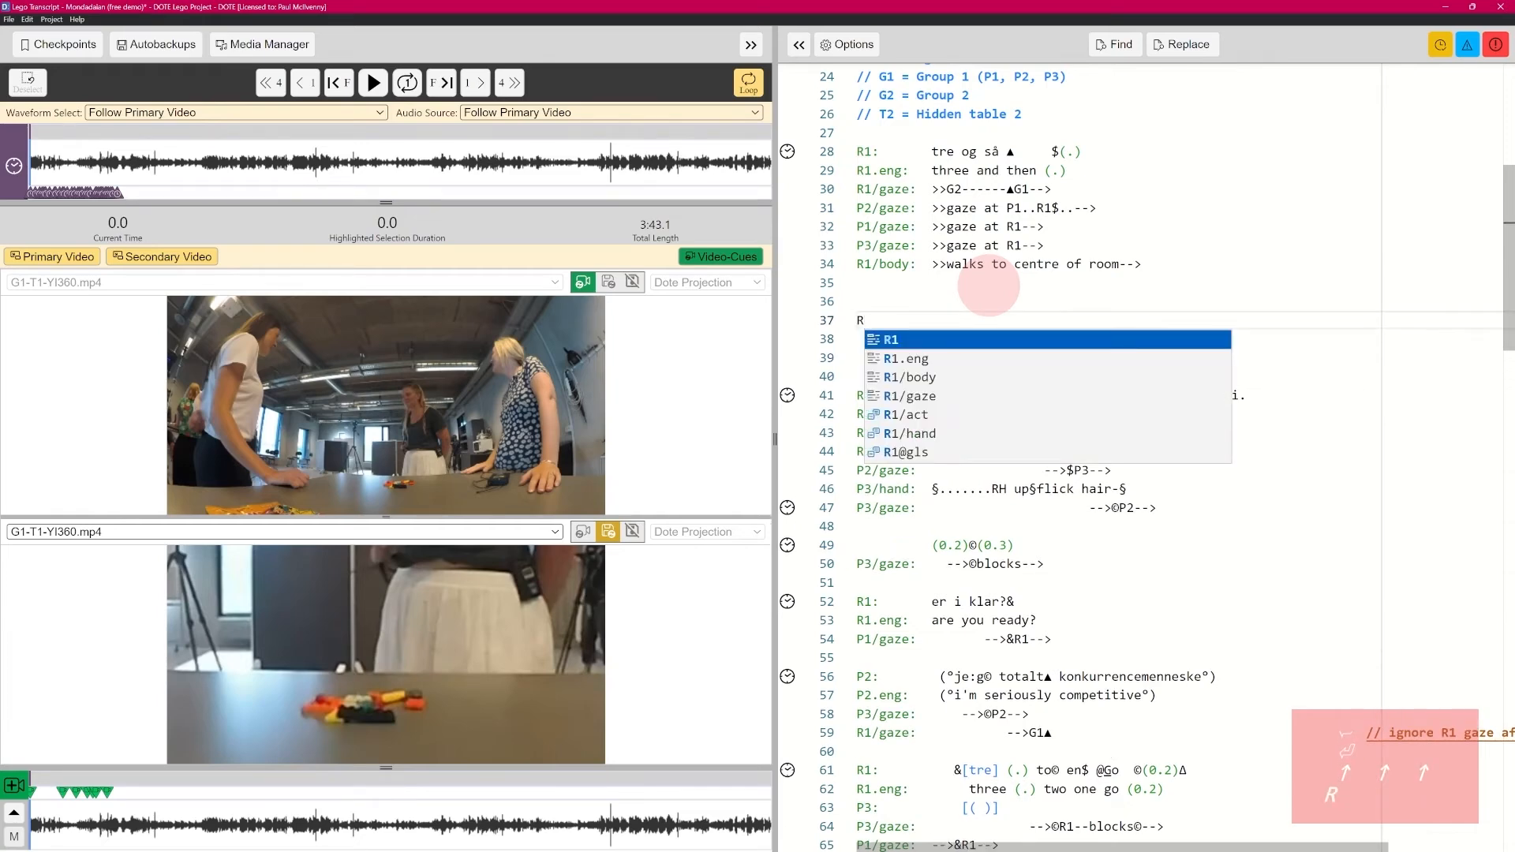
{"action": "key", "text": "Down"}
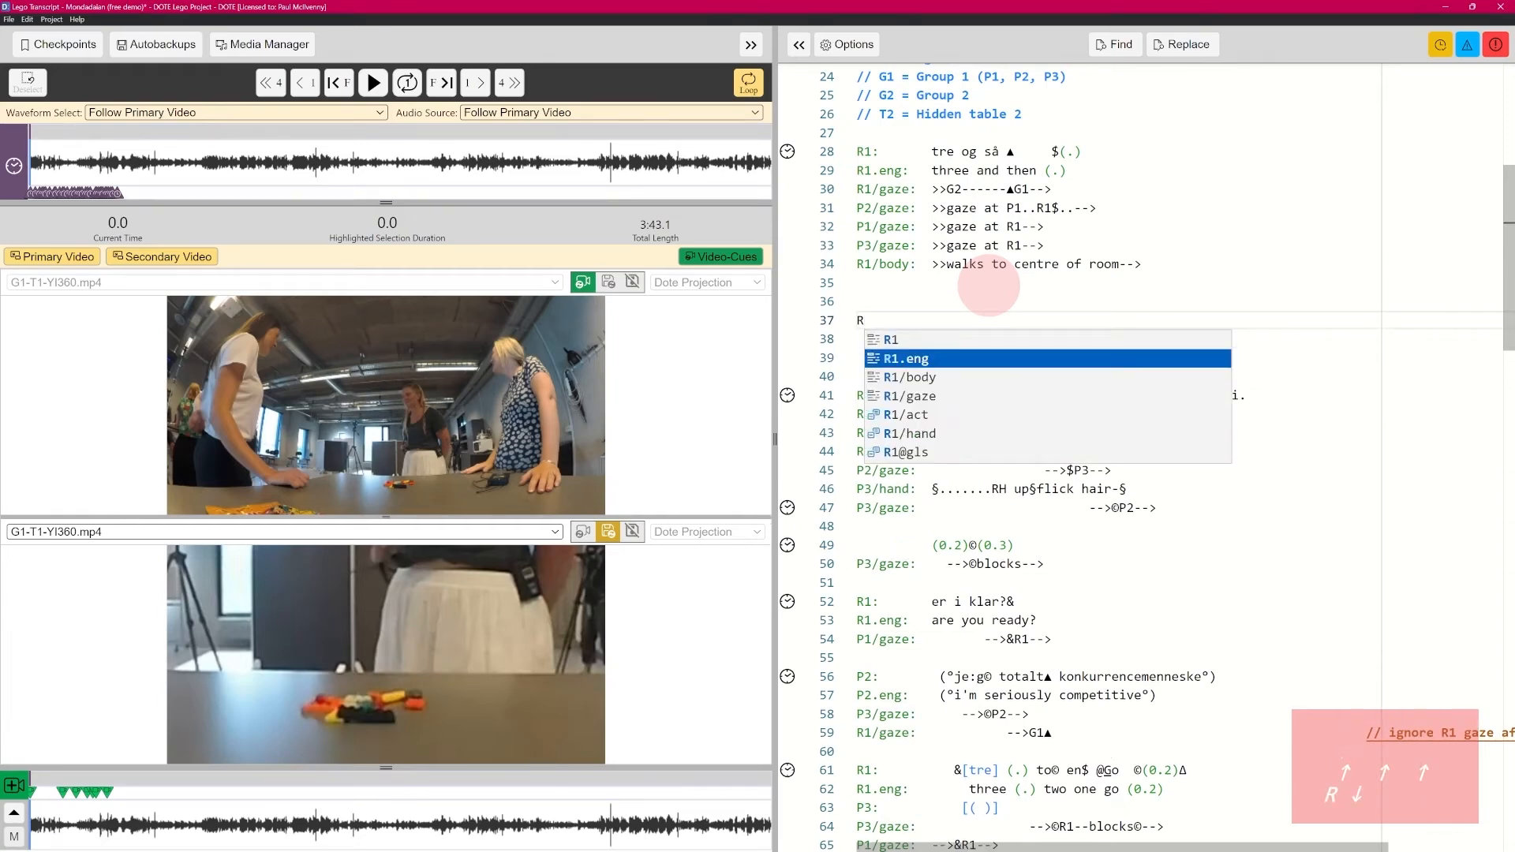
{"action": "key", "text": "Down"}
{"action": "key", "text": "Down"}
{"action": "key", "text": "Down"}
{"action": "key", "text": "Down"}
{"action": "key", "text": "Down"}
{"action": "key", "text": "Up"}
{"action": "key", "text": "Up"}
{"action": "key", "text": "Up"}
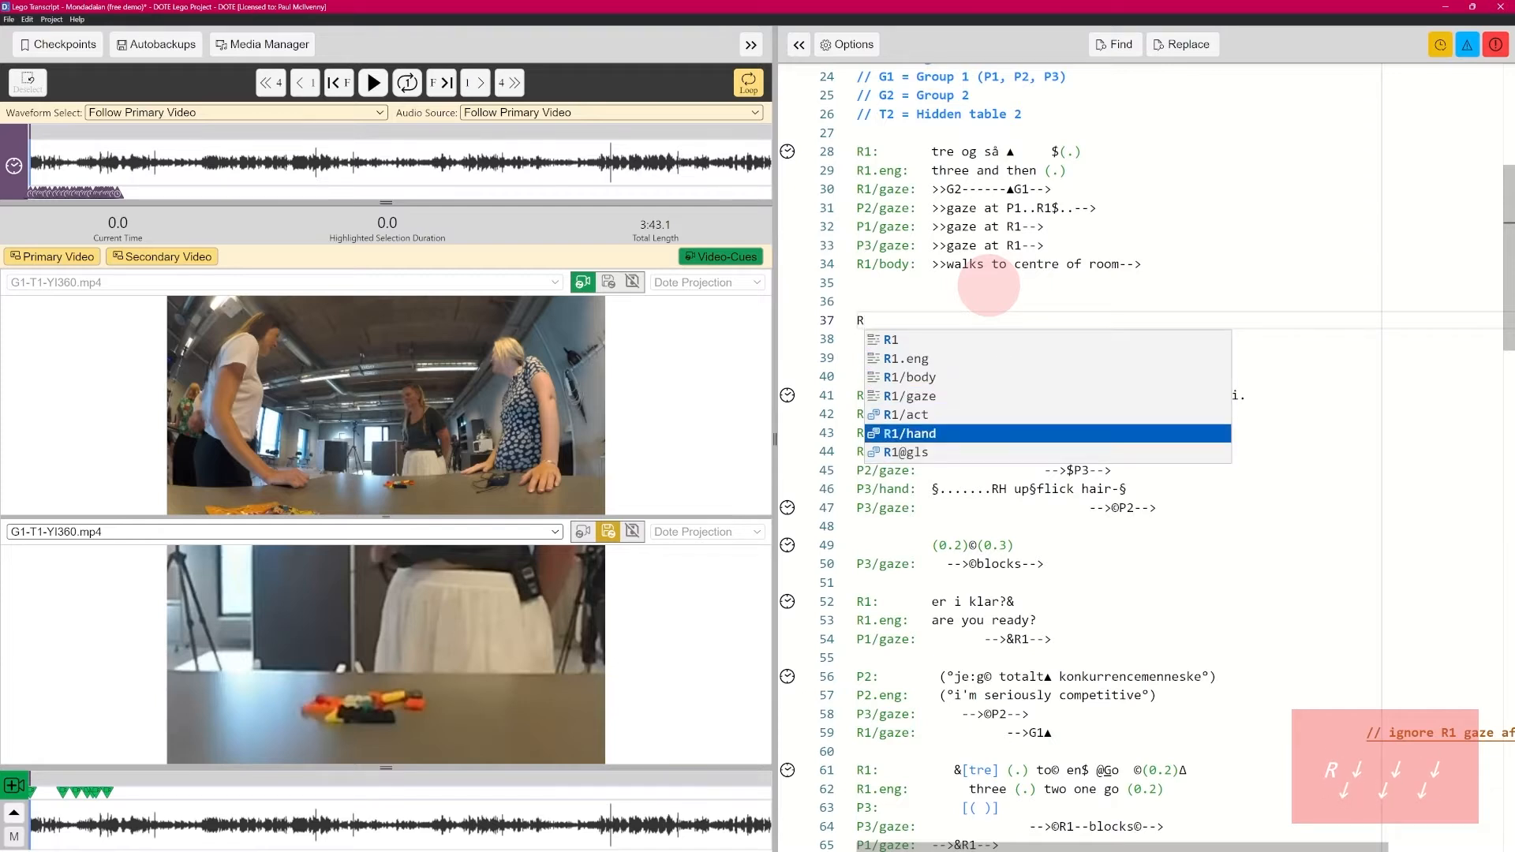
{"action": "key", "text": "Up"}
{"action": "key", "text": "Up"}
{"action": "key", "text": "Up"}
{"action": "key", "text": "Return"}
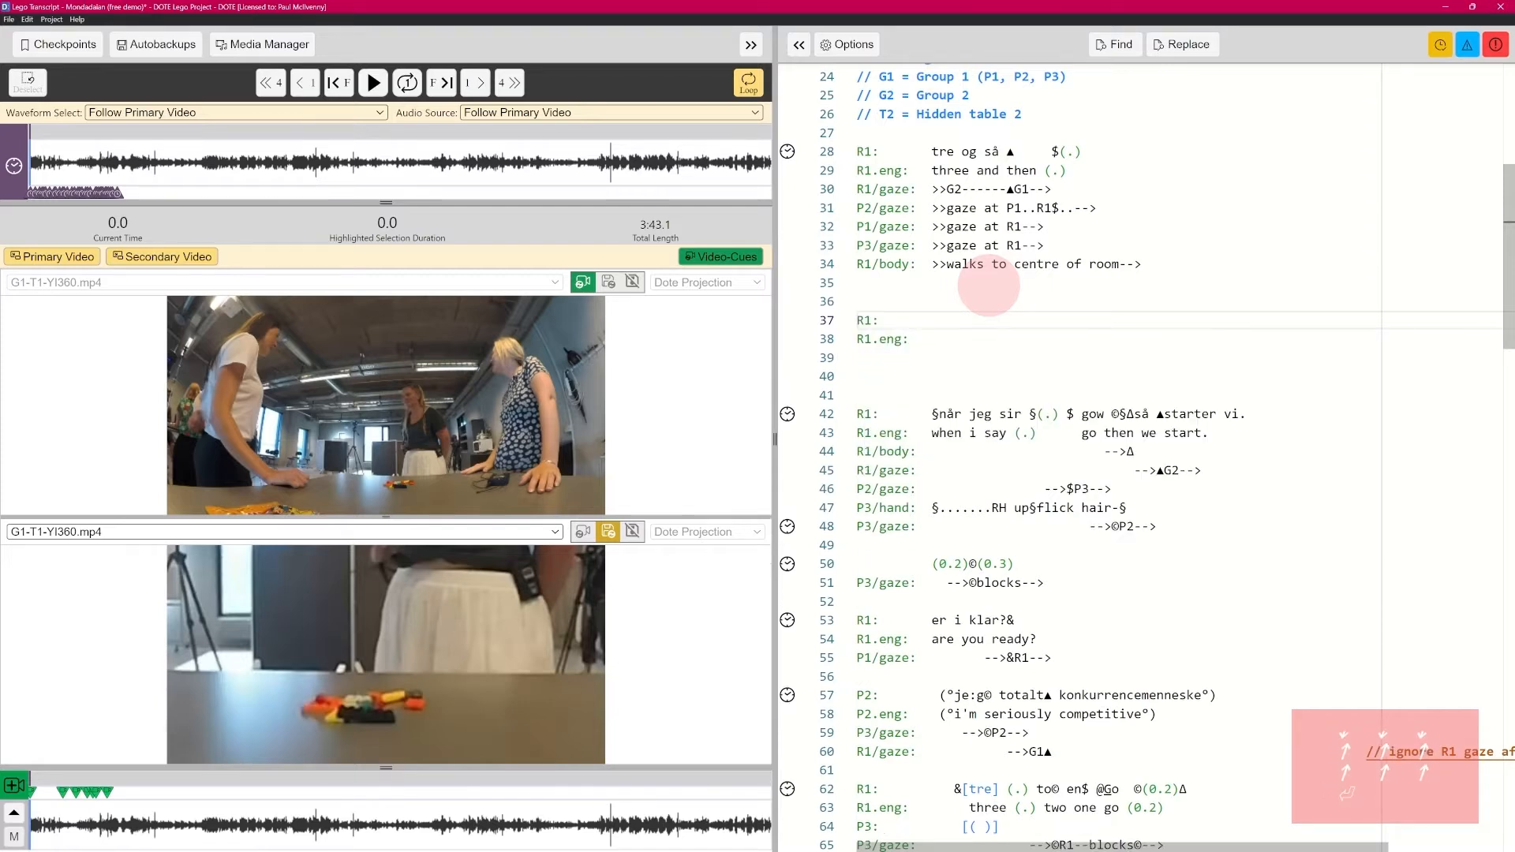
Add an R1/body action sub-tier on line 39, below the R1.eng line
{"action": "key", "text": "Down"}
{"action": "key", "text": "Down"}
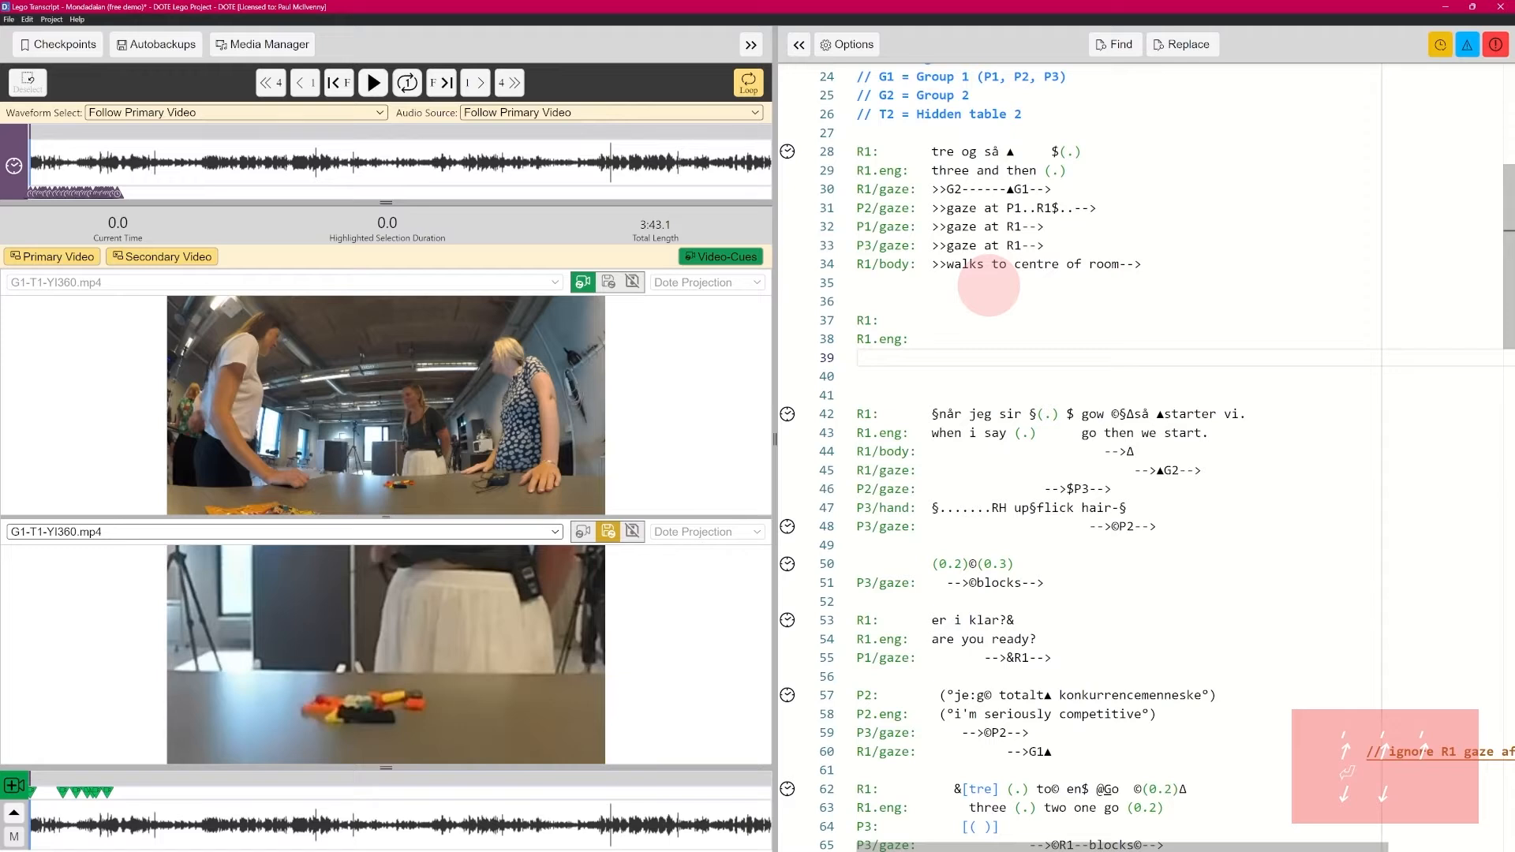
{"action": "type", "text": "R"}
{"action": "key", "text": "Down"}
{"action": "key", "text": "Down"}
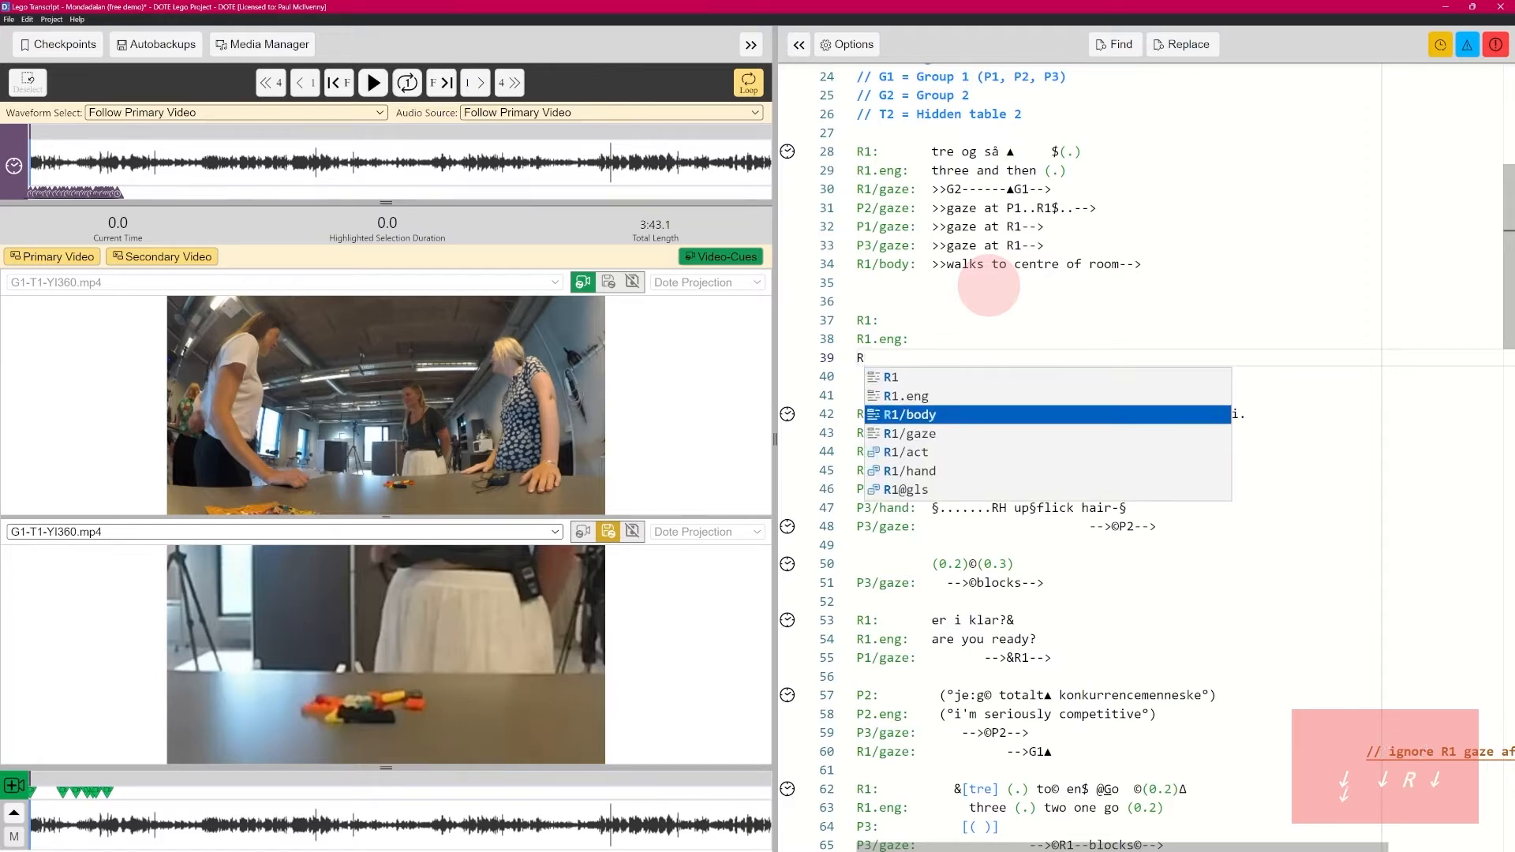
{"action": "key", "text": "Return"}
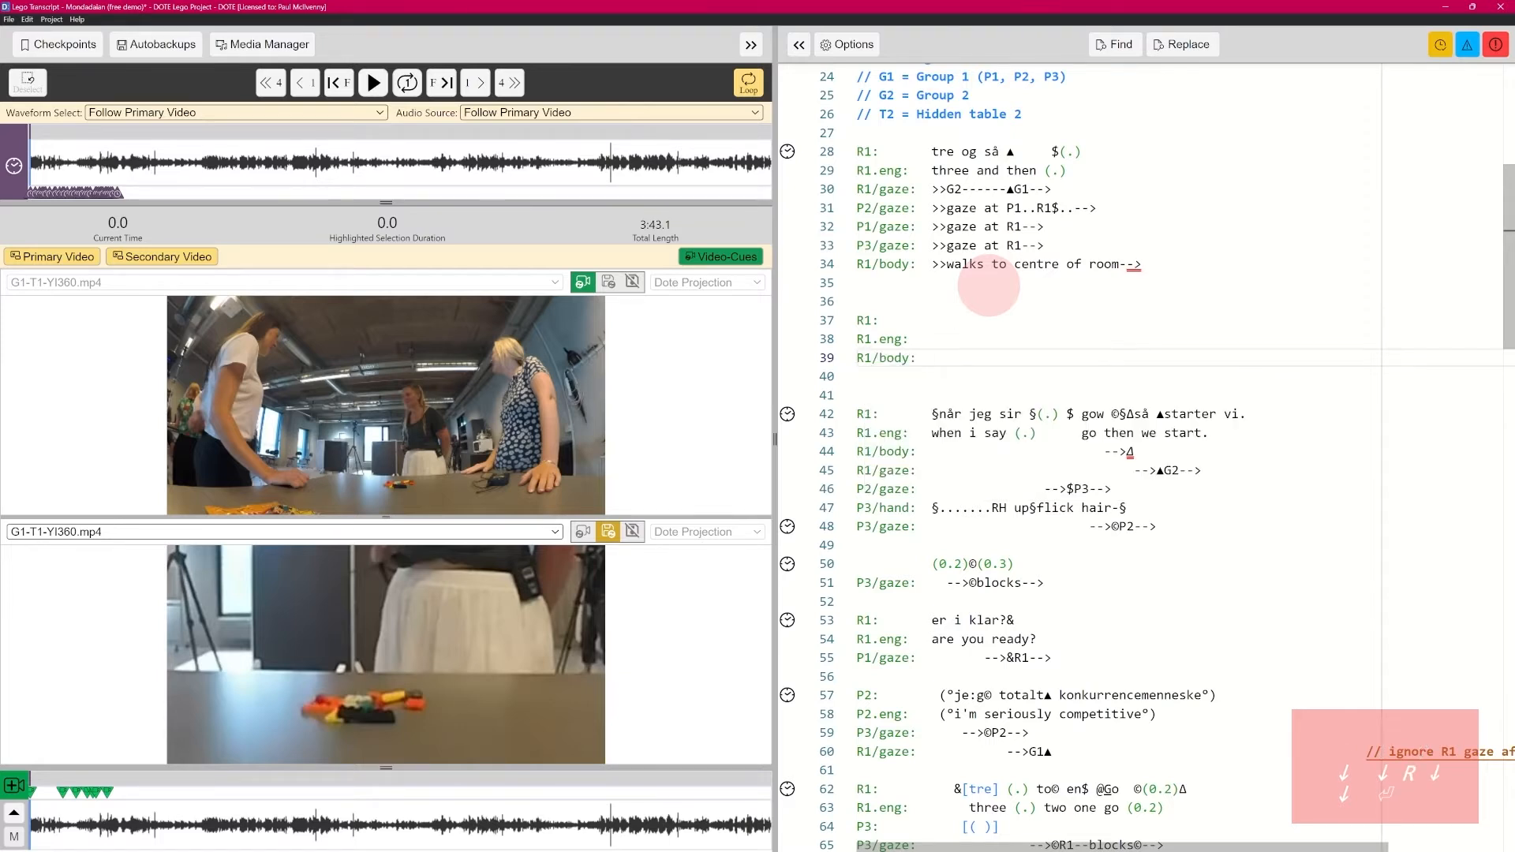
{"action": "key", "text": "Up"}
{"action": "key", "text": "Left"}
{"action": "key", "text": "Left"}
{"action": "key", "text": "Left"}
{"action": "key", "text": "Left"}
{"action": "key", "text": "Left"}
{"action": "key", "text": "Left"}
{"action": "key", "text": "Right"}
{"action": "key", "text": "Right"}
{"action": "key", "text": "Right"}
{"action": "key", "text": "Right"}
{"action": "key", "text": "Down"}
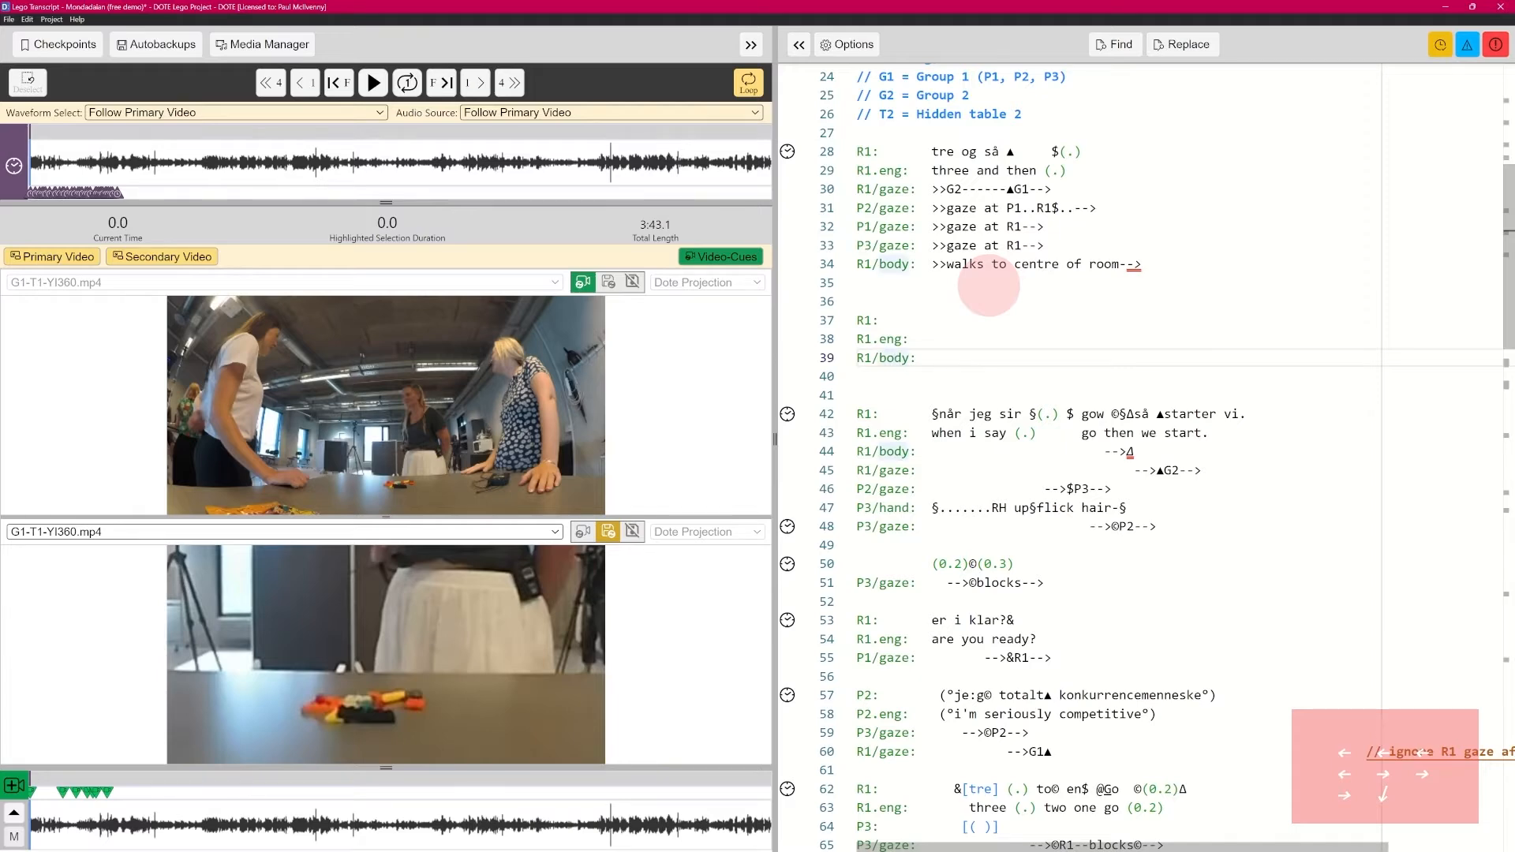
Review the translation and action sub-tier settings in the transcript options and close them
{"action": "left_click", "coordinate": [846, 44]}
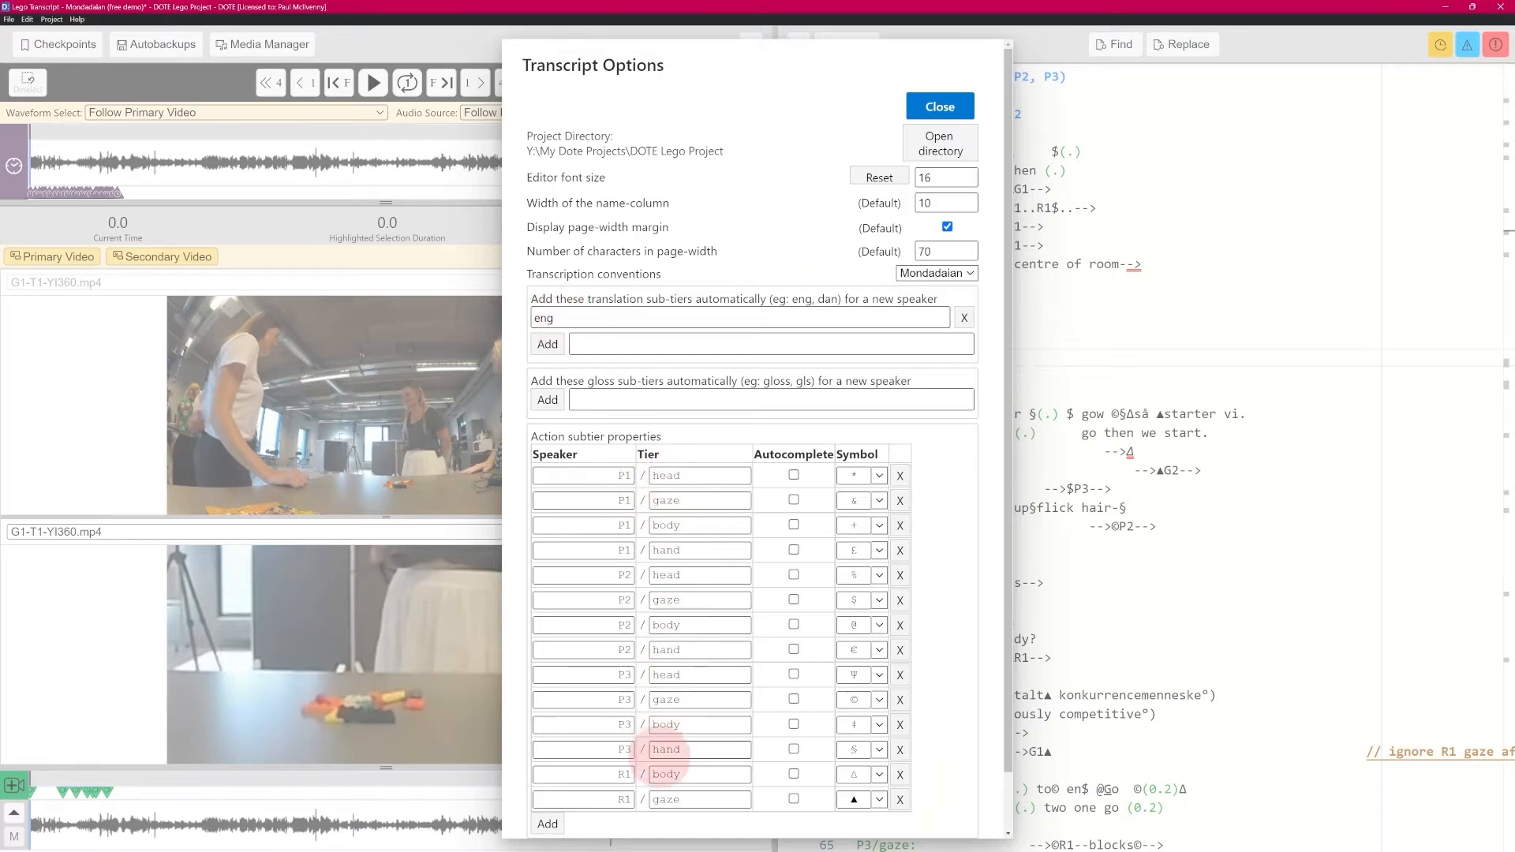
{"action": "left_click", "coordinate": [939, 106]}
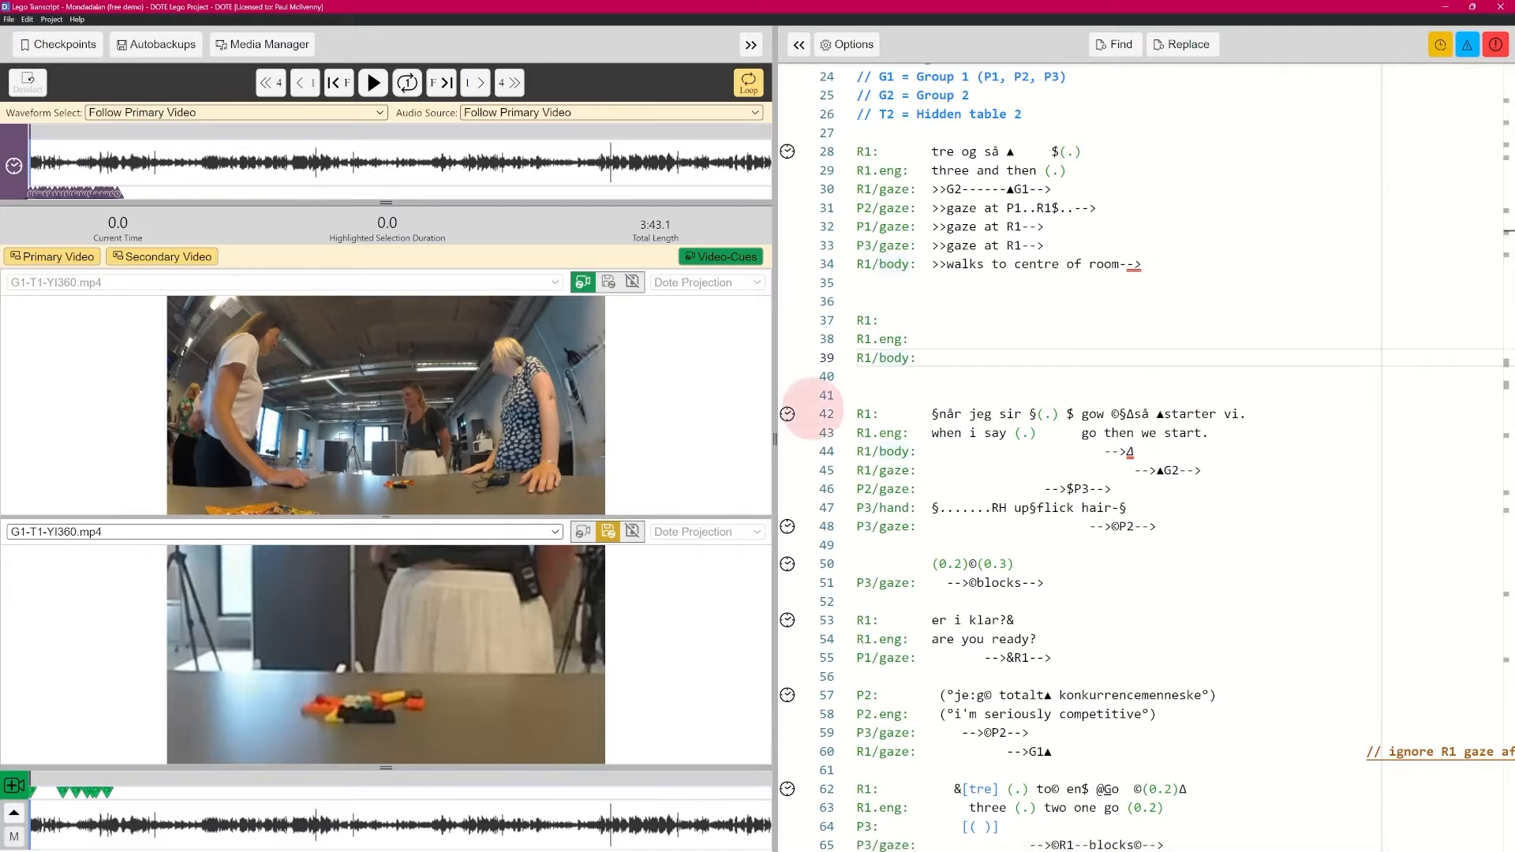
Insert the soft-speech notation on R1 line 37 from the autocomplete suggestions and enter "sdfsdfs" as its text
{"action": "left_click", "coordinate": [1015, 321]}
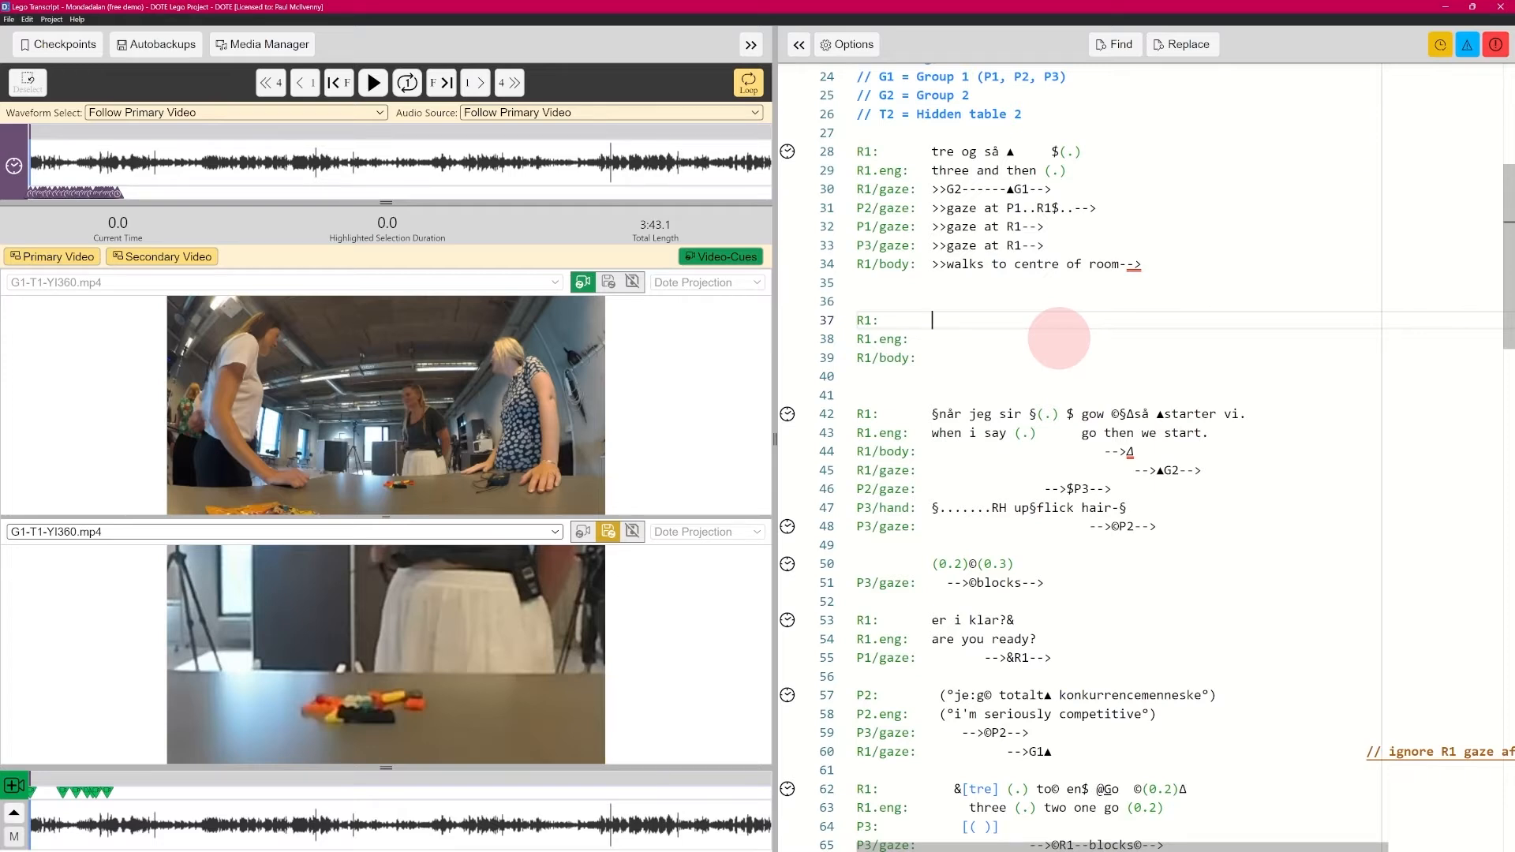
{"action": "type", "text": "s"}
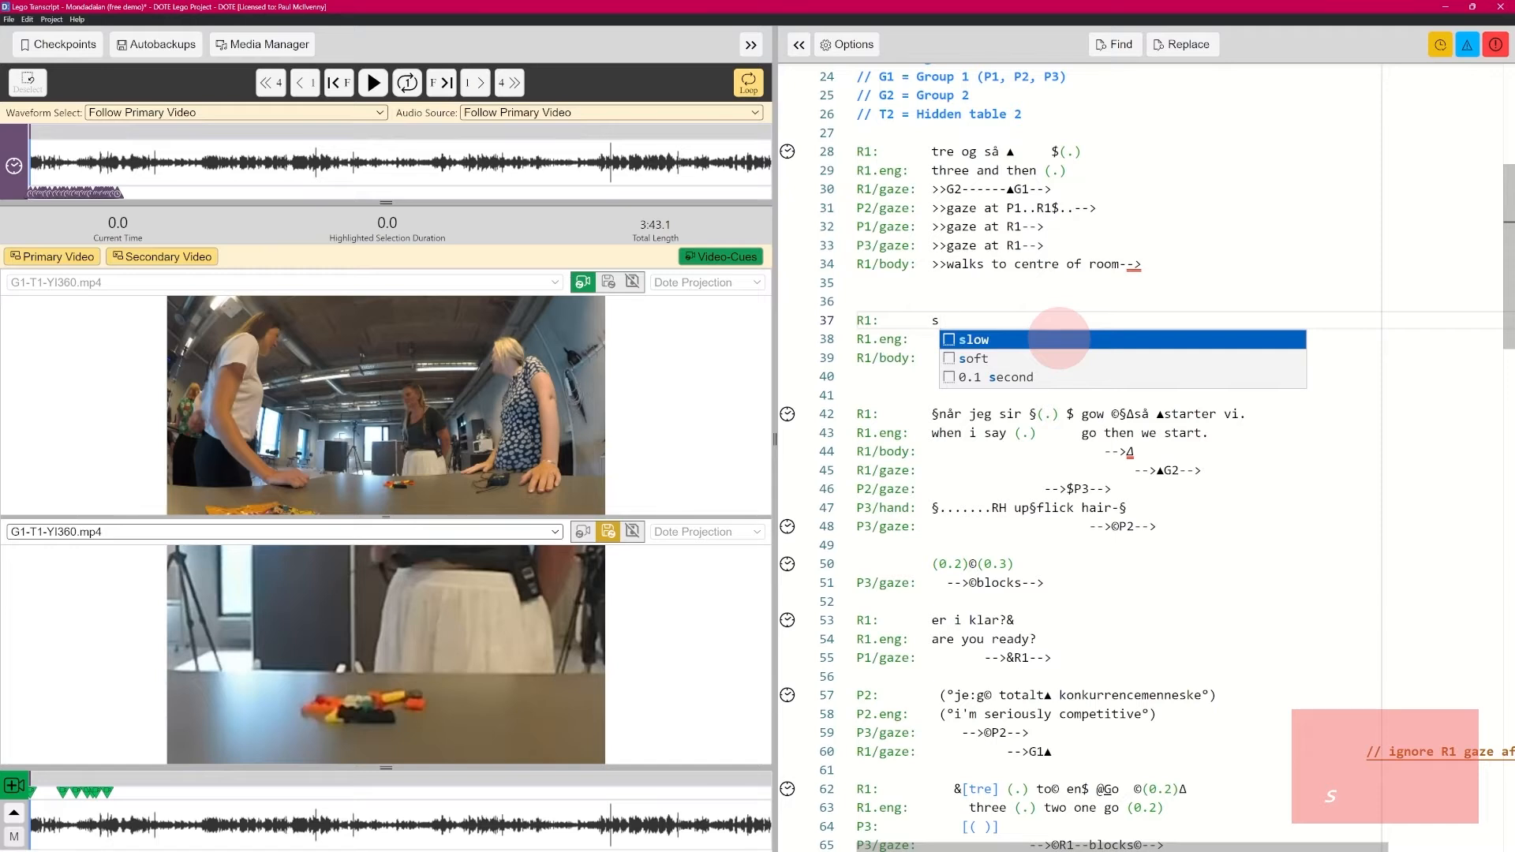
{"action": "key", "text": "Down"}
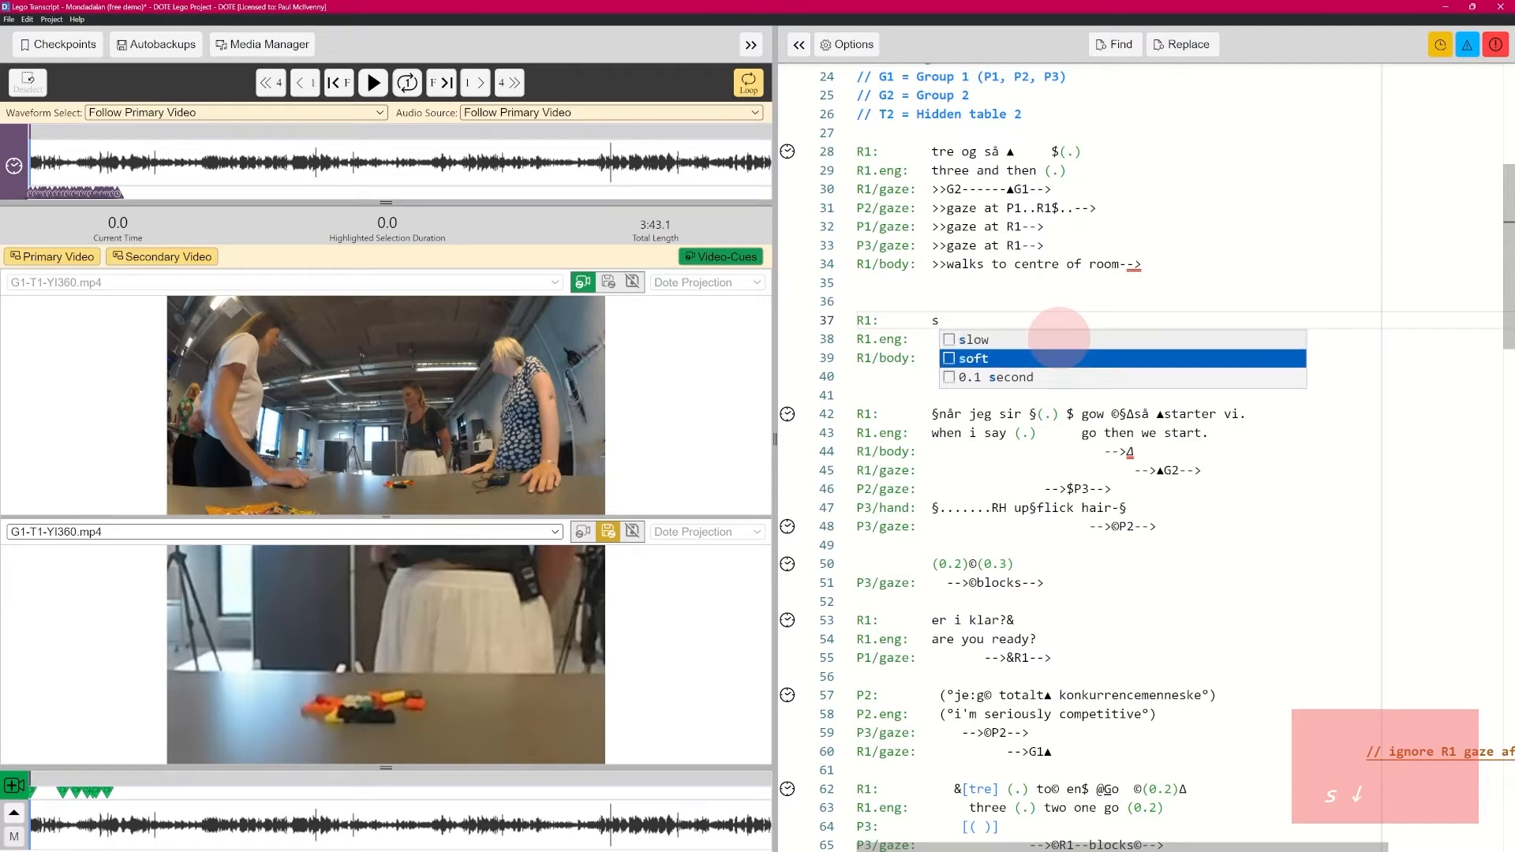
{"action": "key", "text": "Return"}
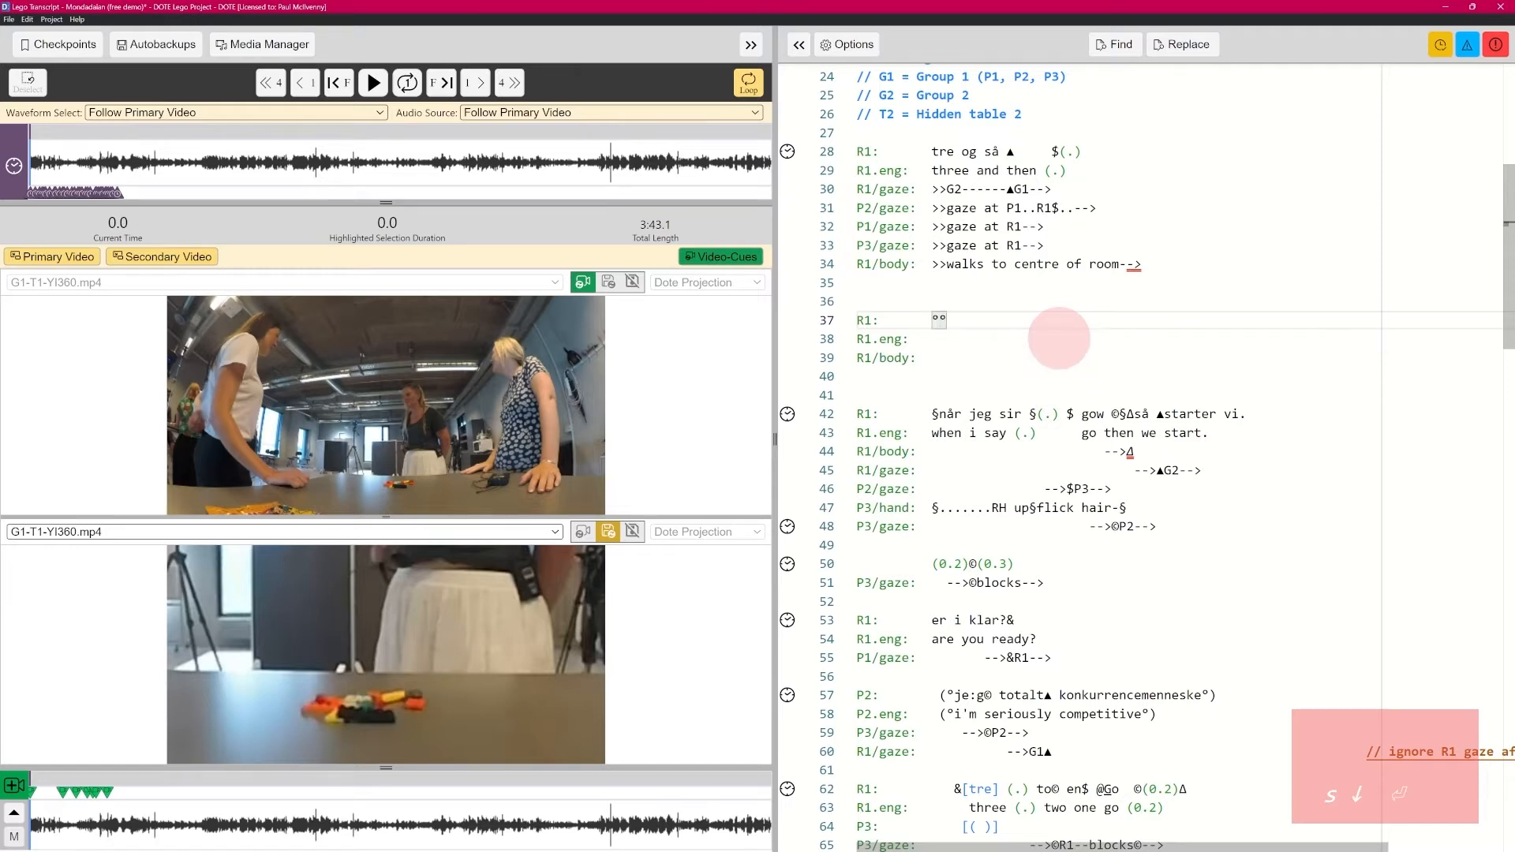
{"action": "type", "text": "sdfsdfs°"}
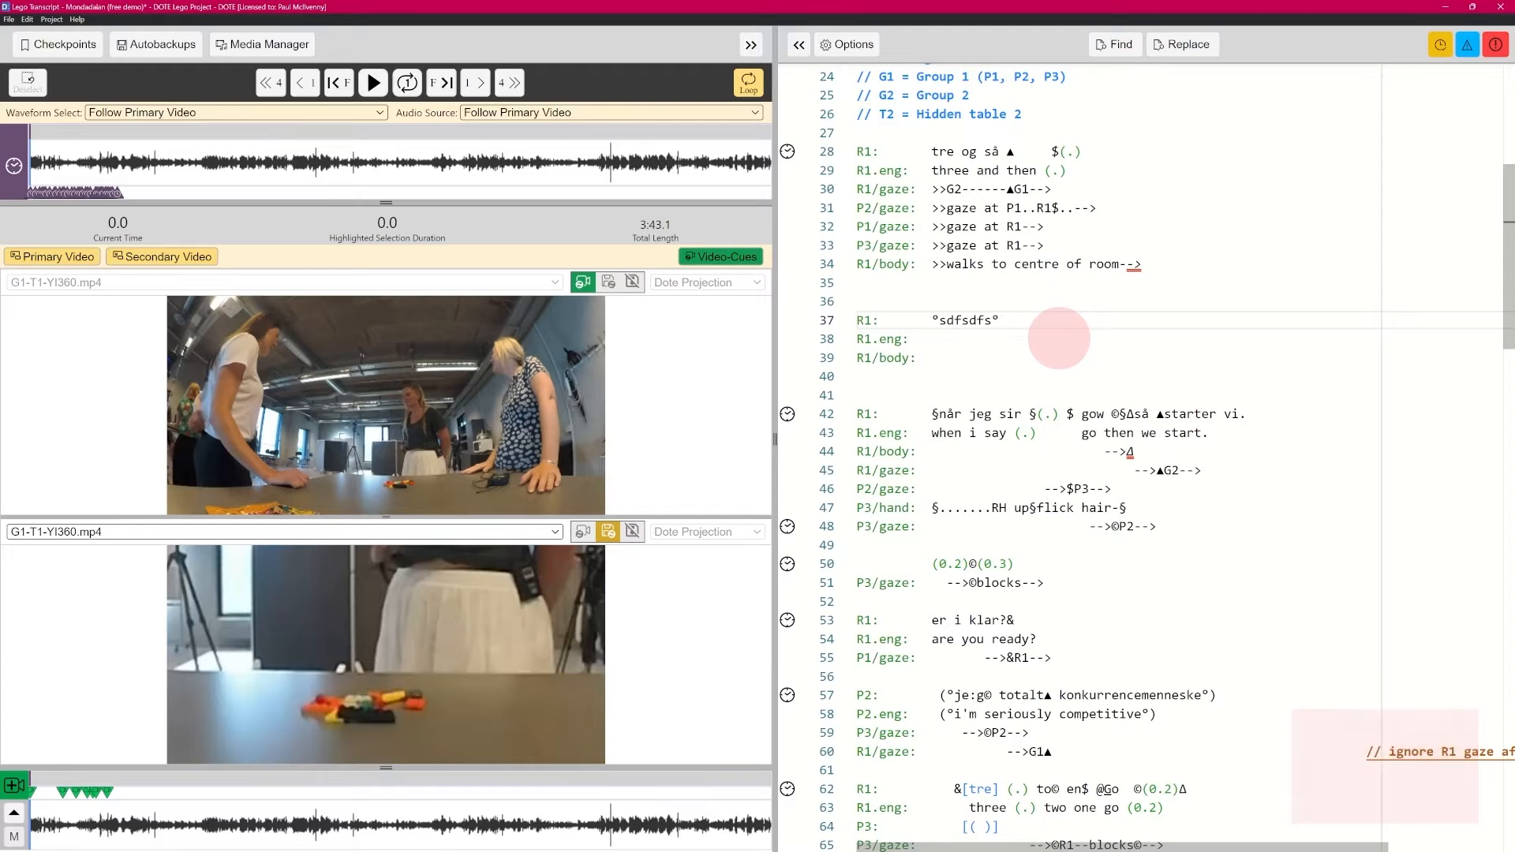
{"action": "type", "text": "f"}
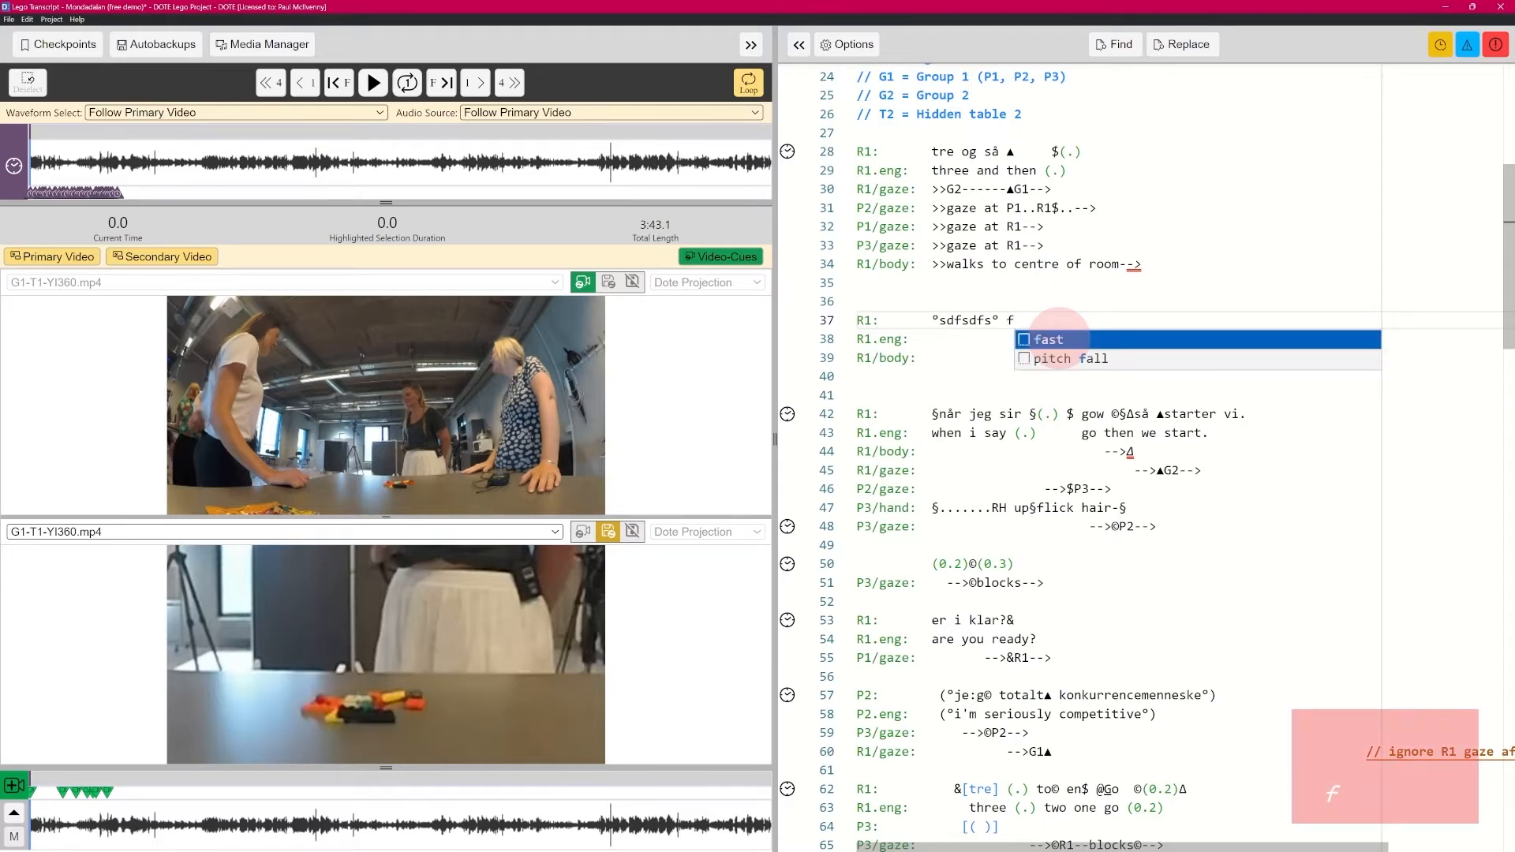
{"action": "type", "text": "asd"}
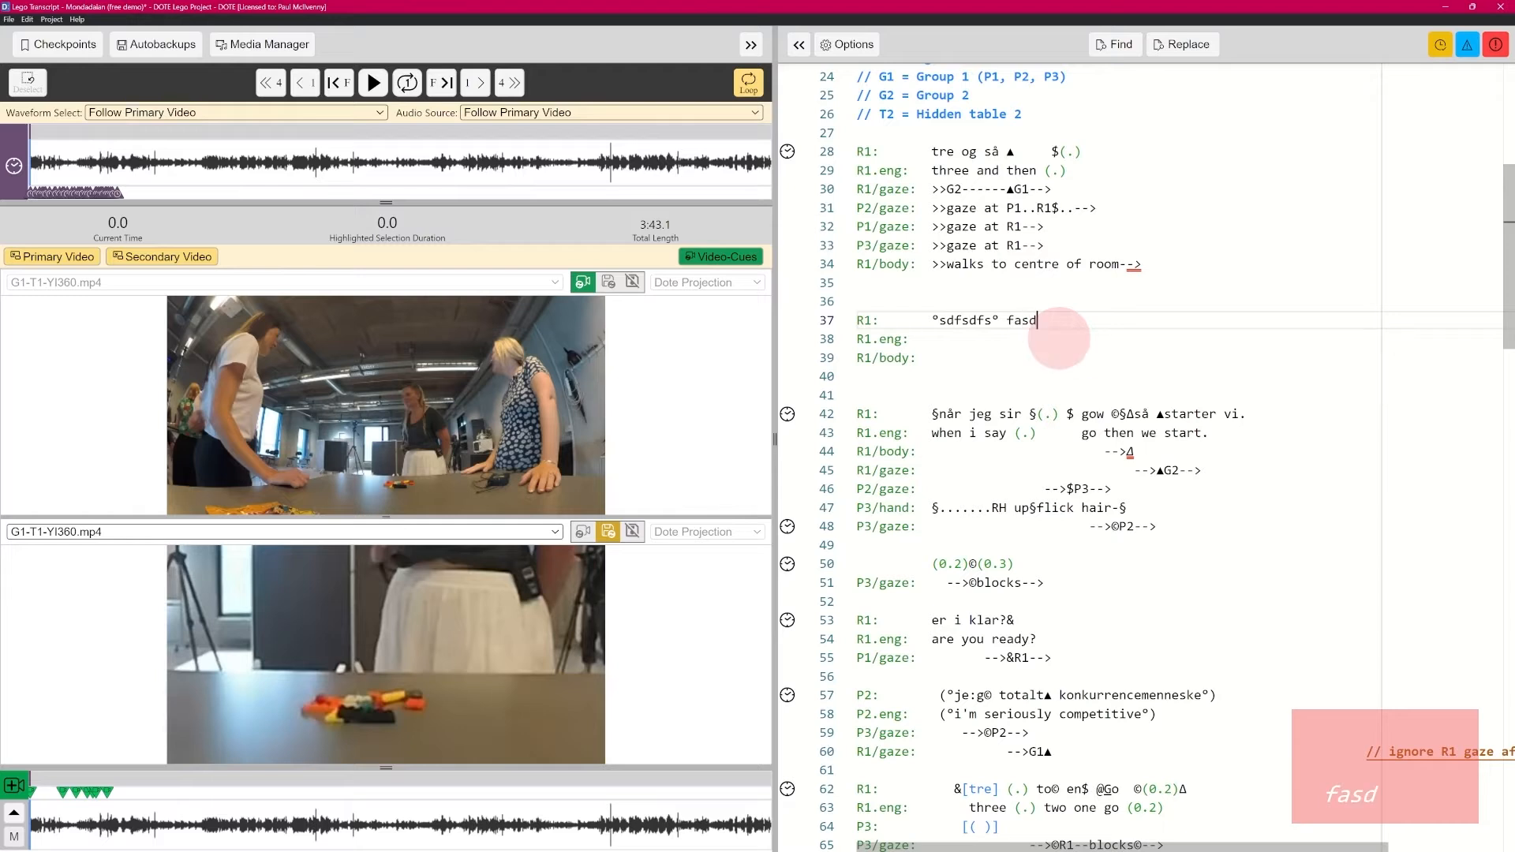
{"action": "key", "text": "BackSpace"}
{"action": "key", "text": "BackSpace"}
{"action": "key", "text": "BackSpace"}
{"action": "key", "text": "BackSpace"}
Add the fast-speech notation after the soft passage on line 37 using autocomplete, with "sdasdasa" as its text
{"action": "type", "text": "f"}
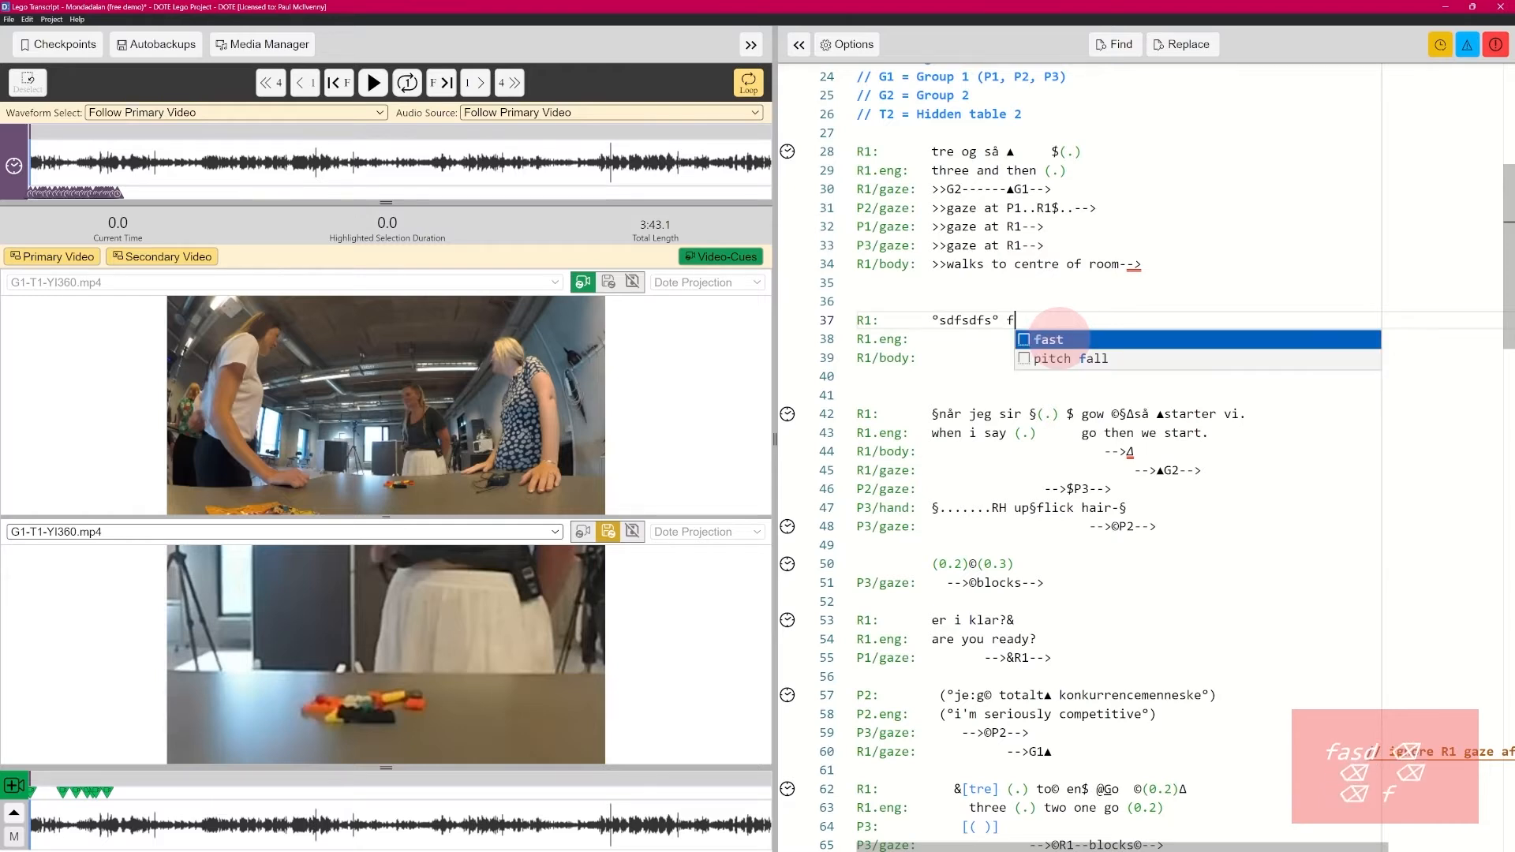
{"action": "key", "text": "Return"}
{"action": "type", "text": "sdasdasa<"}
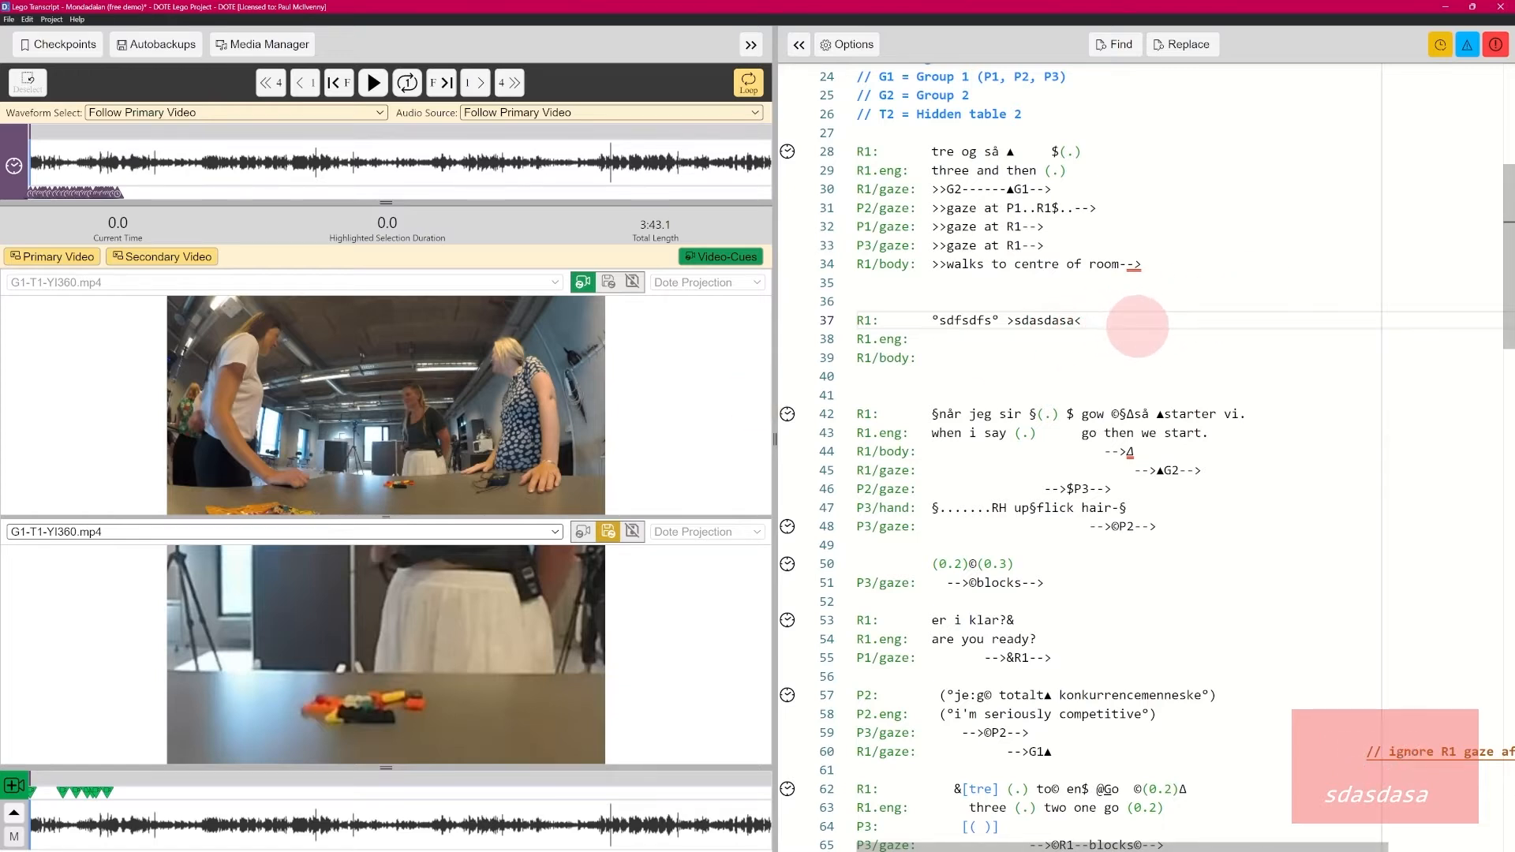
{"action": "key", "text": "Right"}
Bring up the full list of notation suggestions at the end of line 37 and insert the inbreath symbol
{"action": "type", "text": "p"}
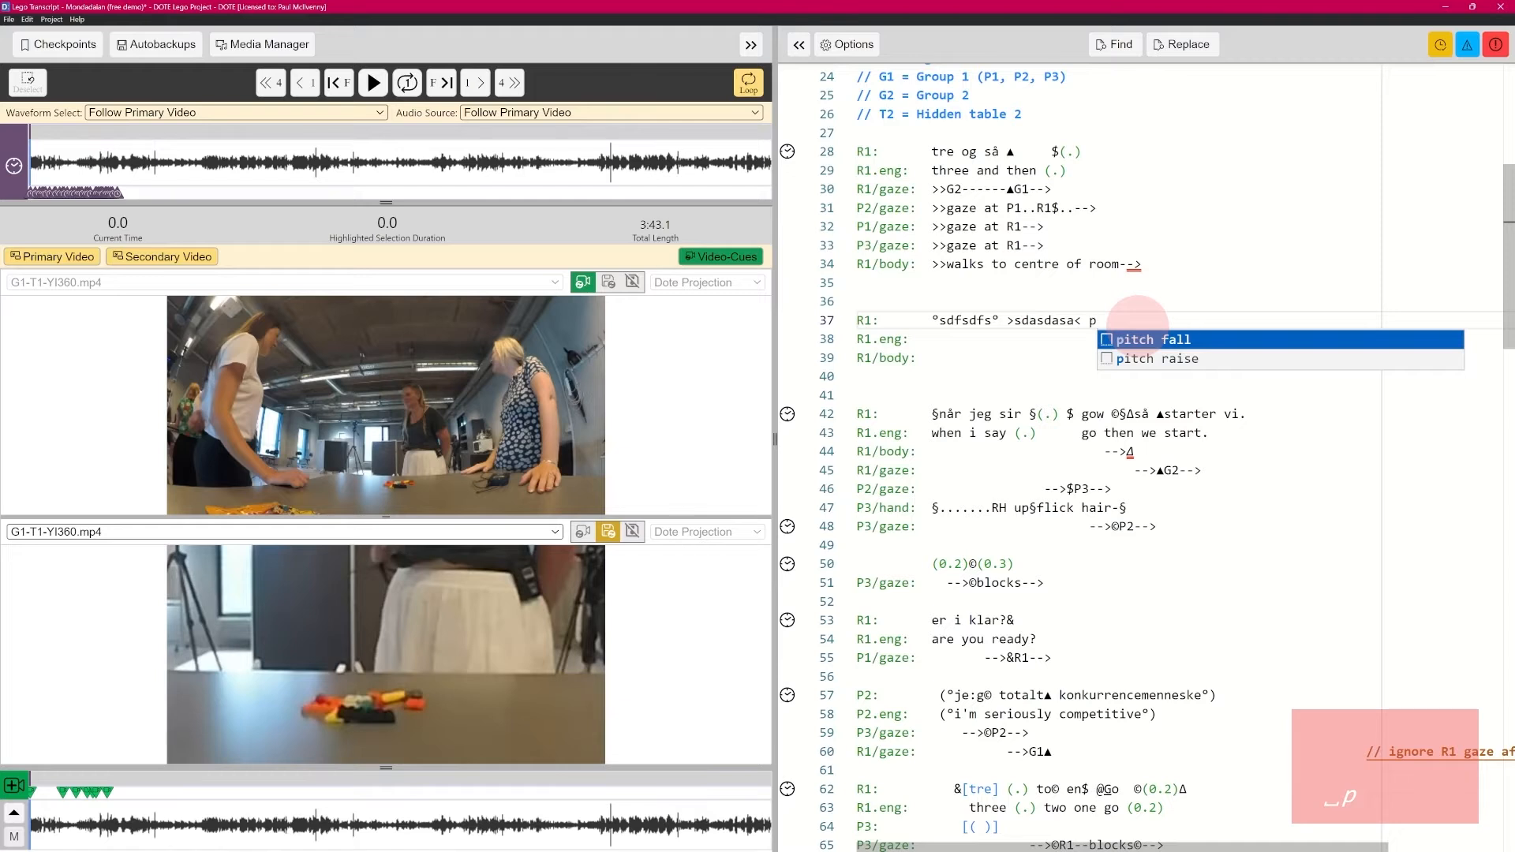
{"action": "key", "text": "BackSpace"}
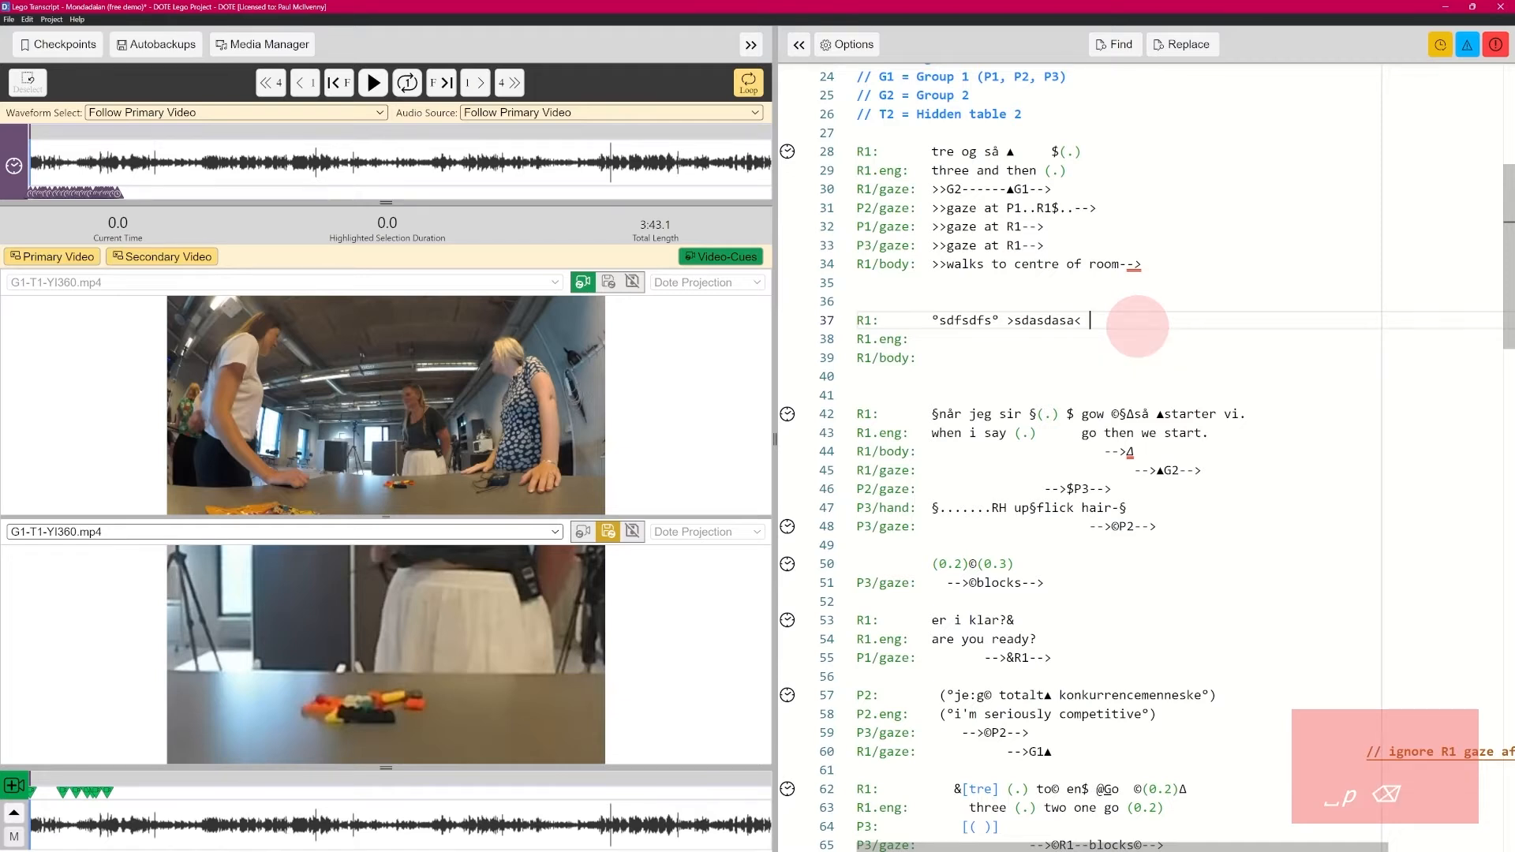
{"action": "key", "text": "ctrl+space"}
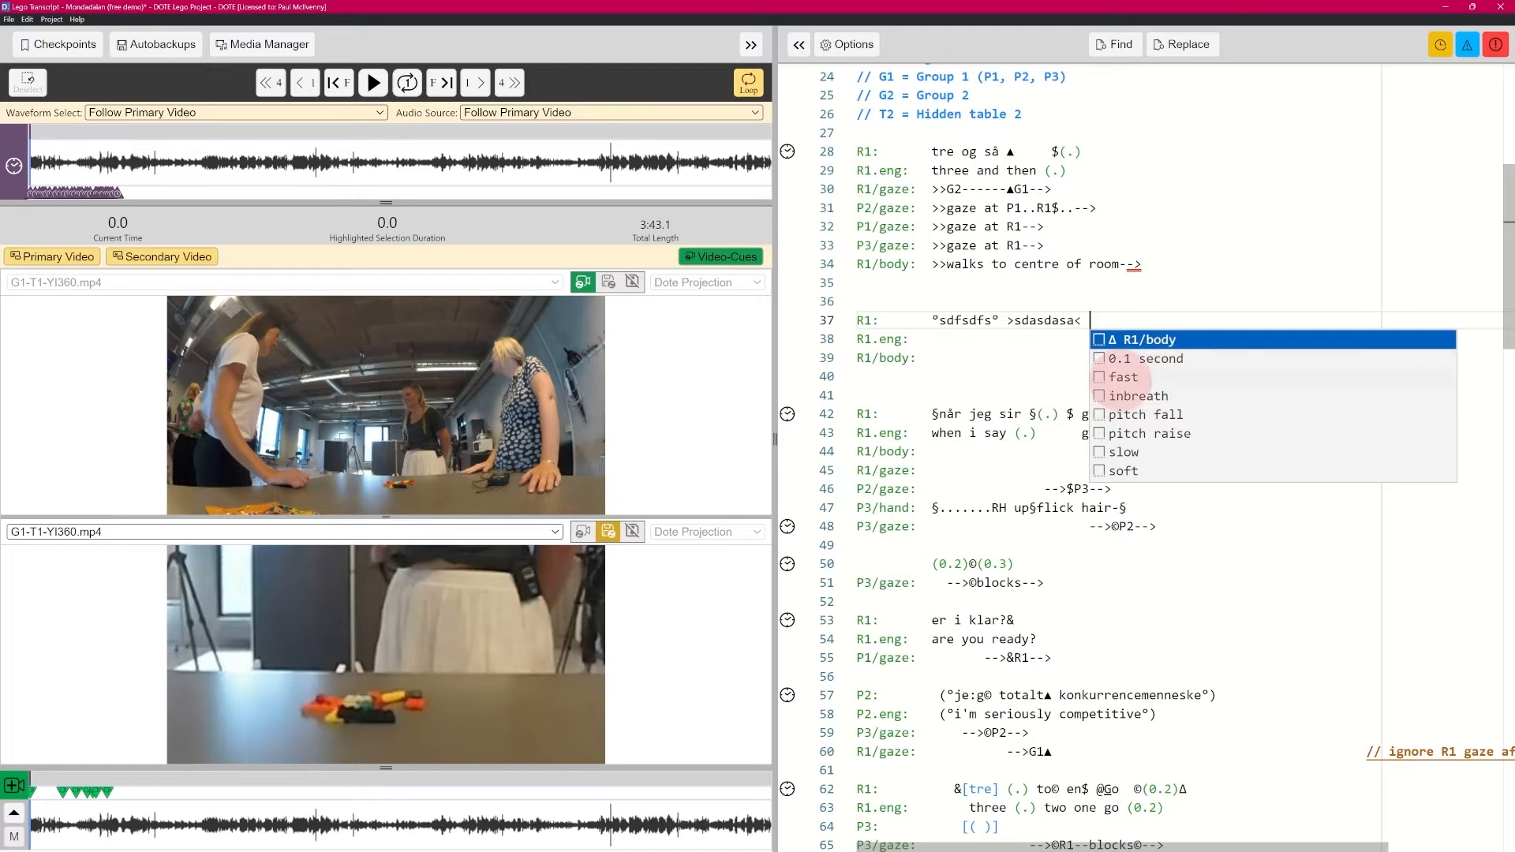
{"action": "left_click", "coordinate": [1142, 396]}
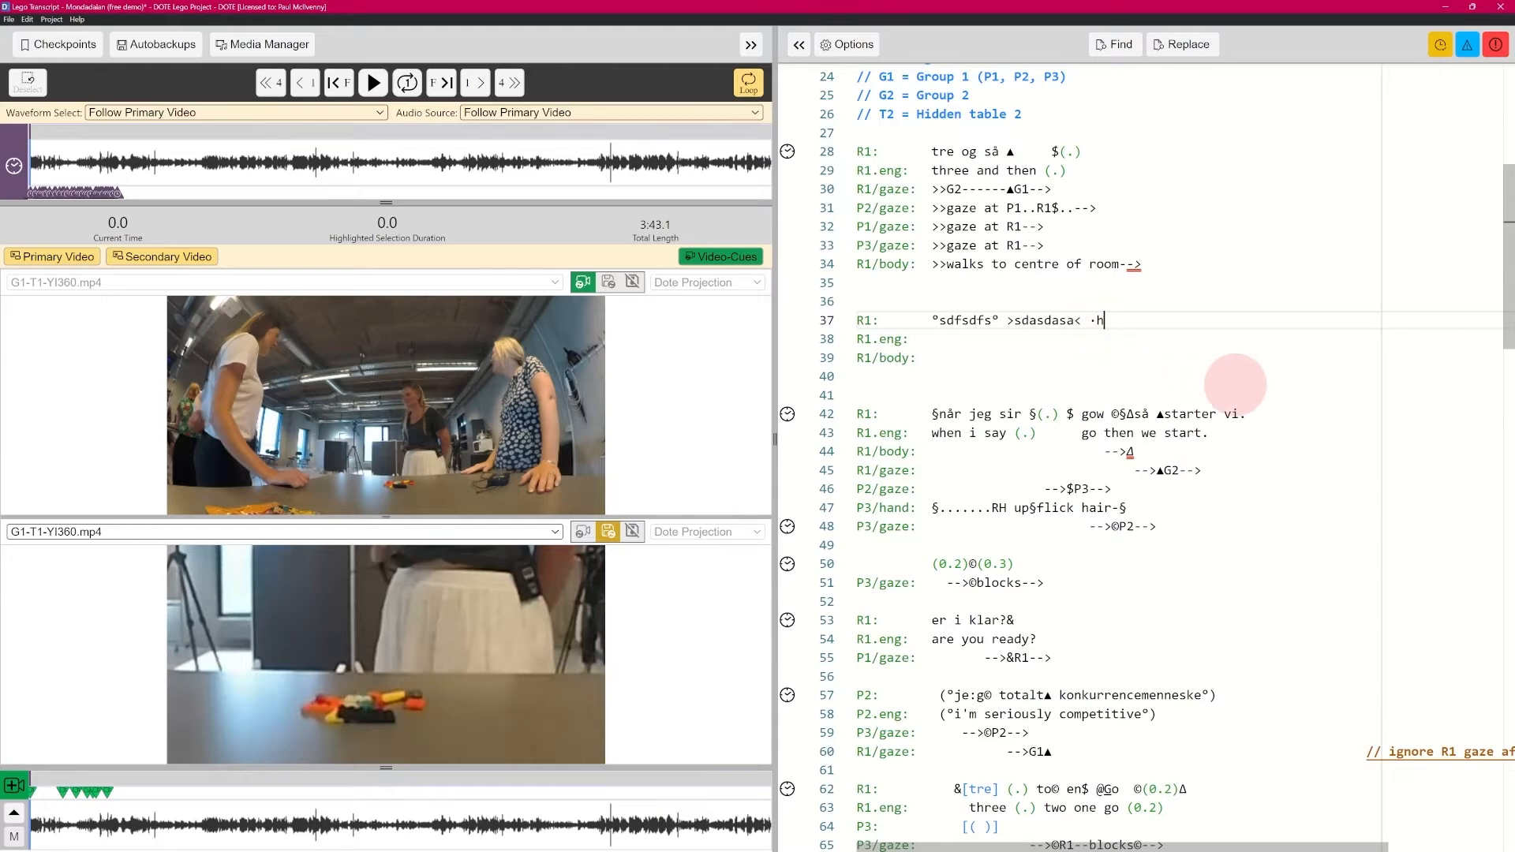
{"action": "key", "text": "shift+Left"}
{"action": "key", "text": "shift+Left"}
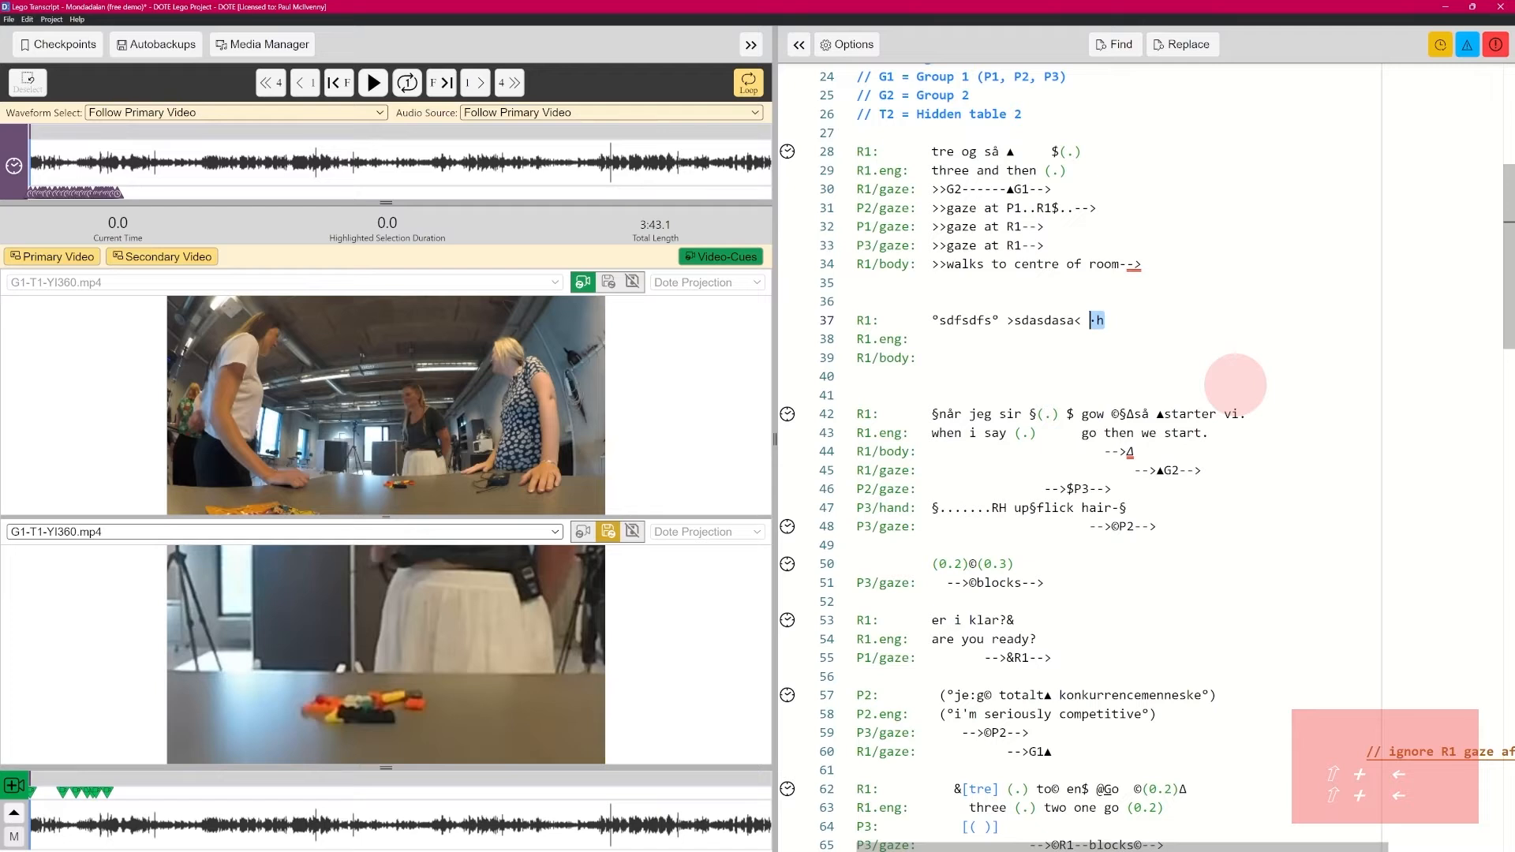
{"action": "key", "text": "Right"}
{"action": "key", "text": "Right"}
{"action": "key", "text": "Left"}
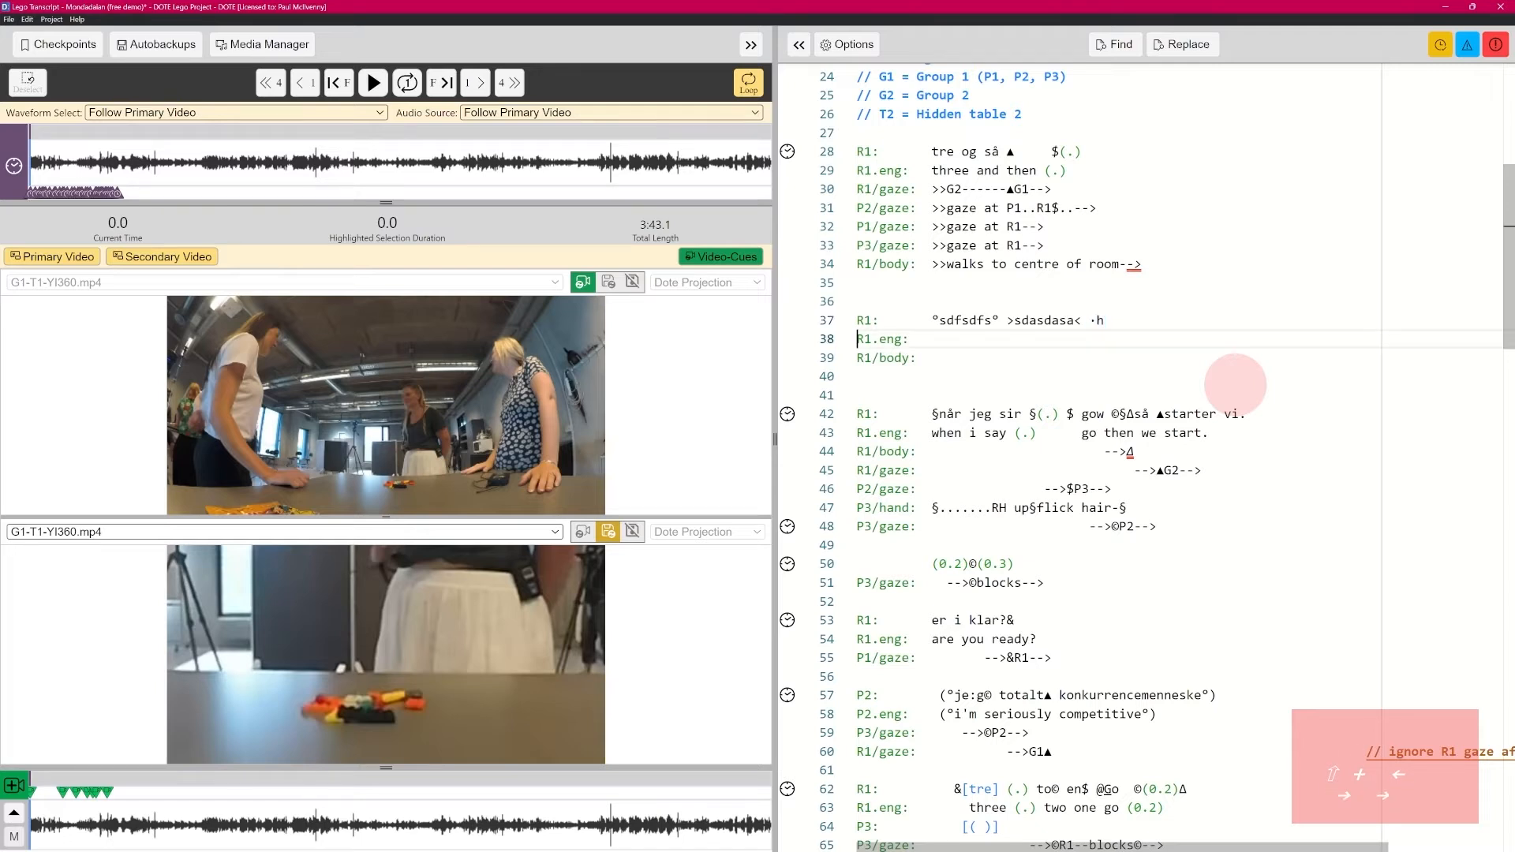
{"action": "type", "text": "-"}
{"action": "key", "text": "BackSpace"}
{"action": "type", "text": "."}
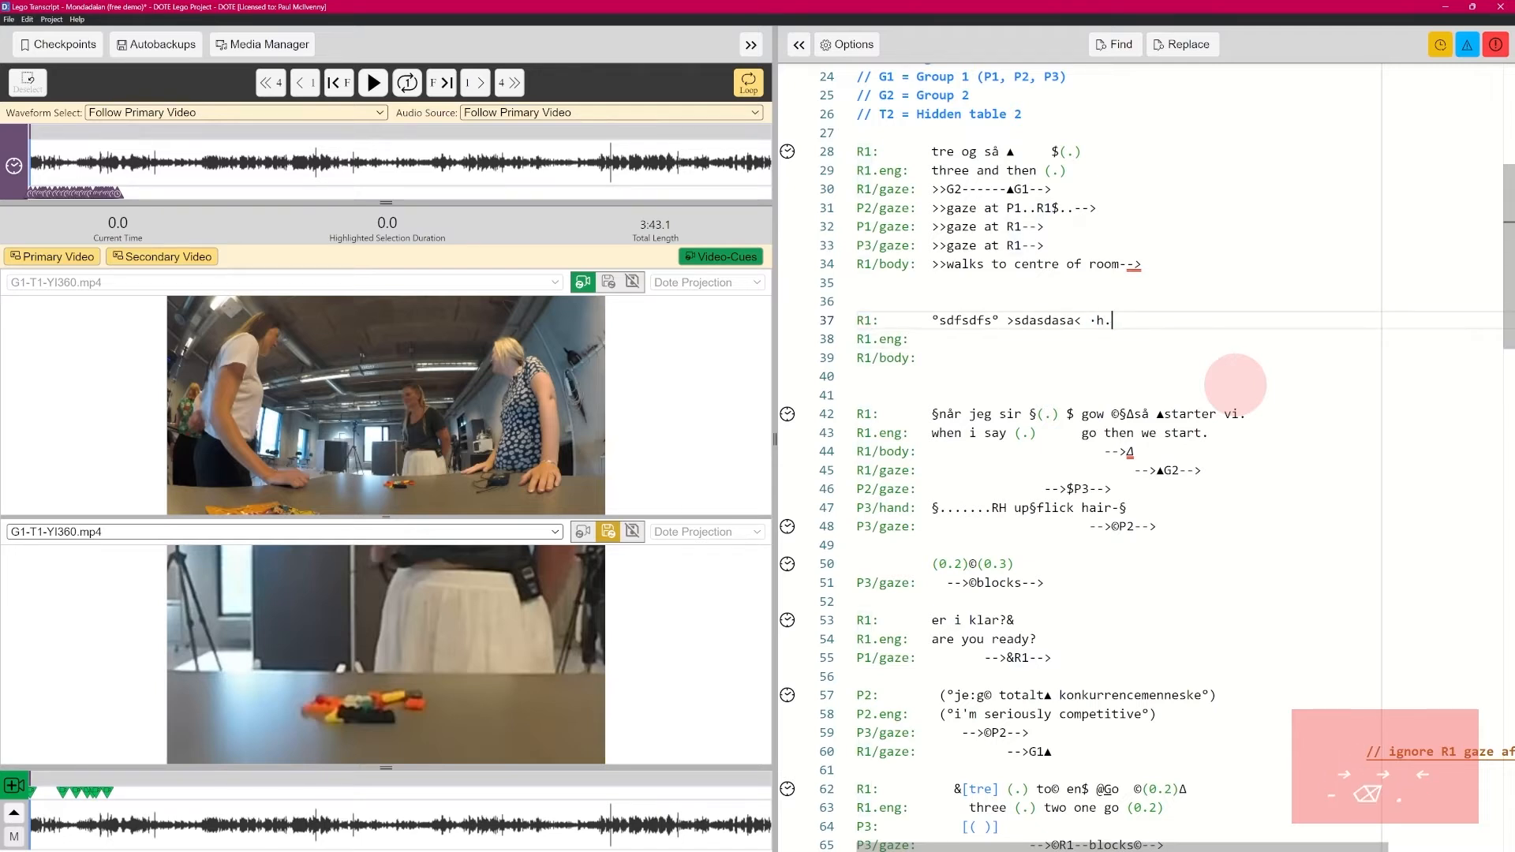
{"action": "key", "text": "BackSpace"}
Lengthen the inbreath at the end of line 37 to ·hhhhh
{"action": "key", "text": "Left"}
{"action": "key", "text": "Left"}
{"action": "key", "text": "Right"}
{"action": "key", "text": "Right"}
{"action": "type", "text": "j"}
{"action": "key", "text": "BackSpace"}
{"action": "type", "text": "hhhh"}
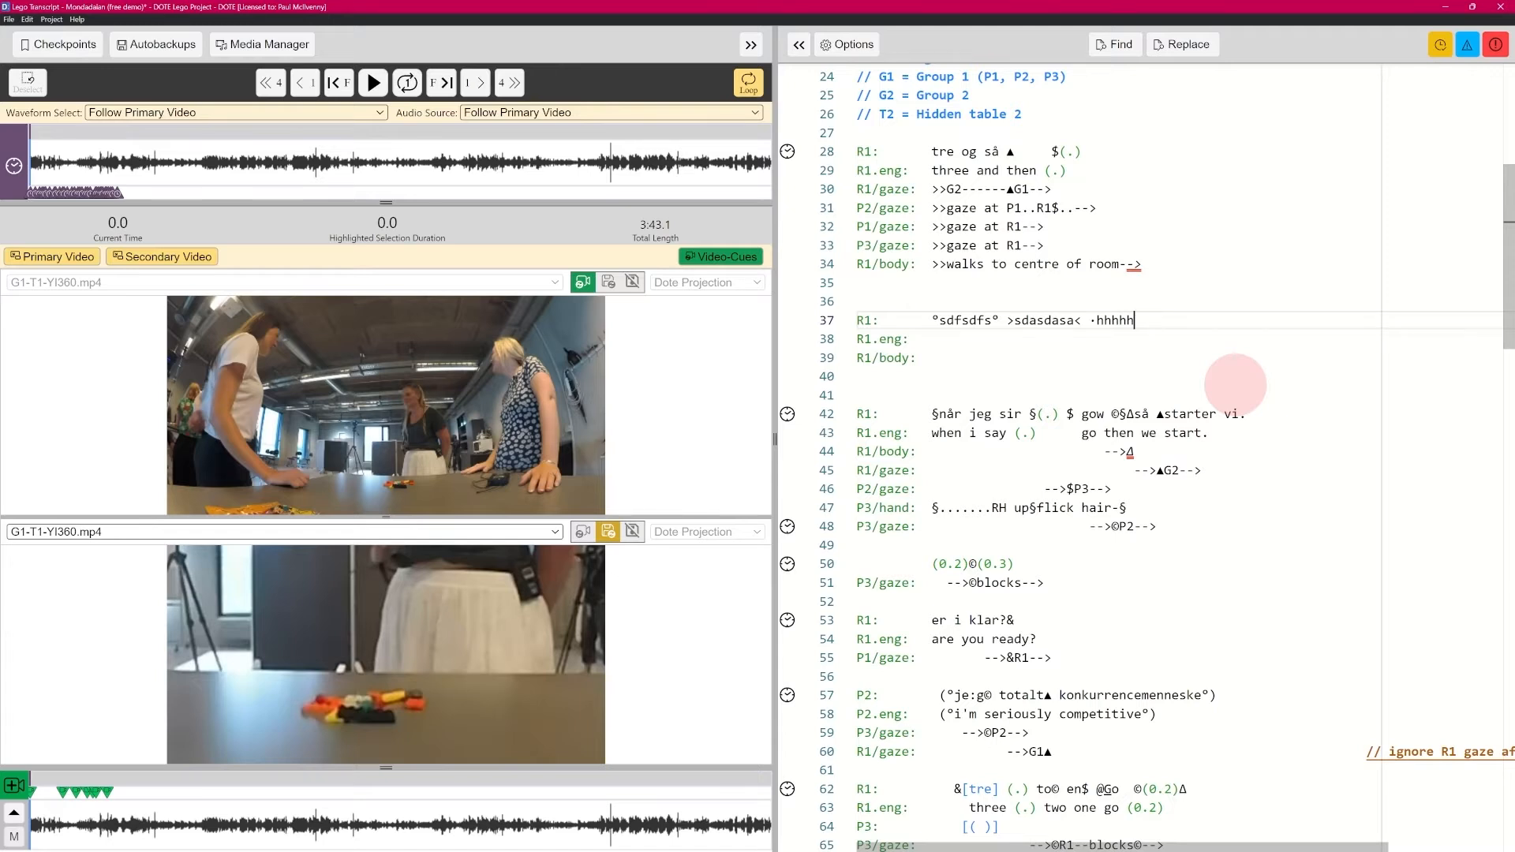
{"action": "key", "text": "Left"}
{"action": "key", "text": "Left"}
{"action": "key", "text": "Left"}
{"action": "key", "text": "Left"}
{"action": "key", "text": "Left"}
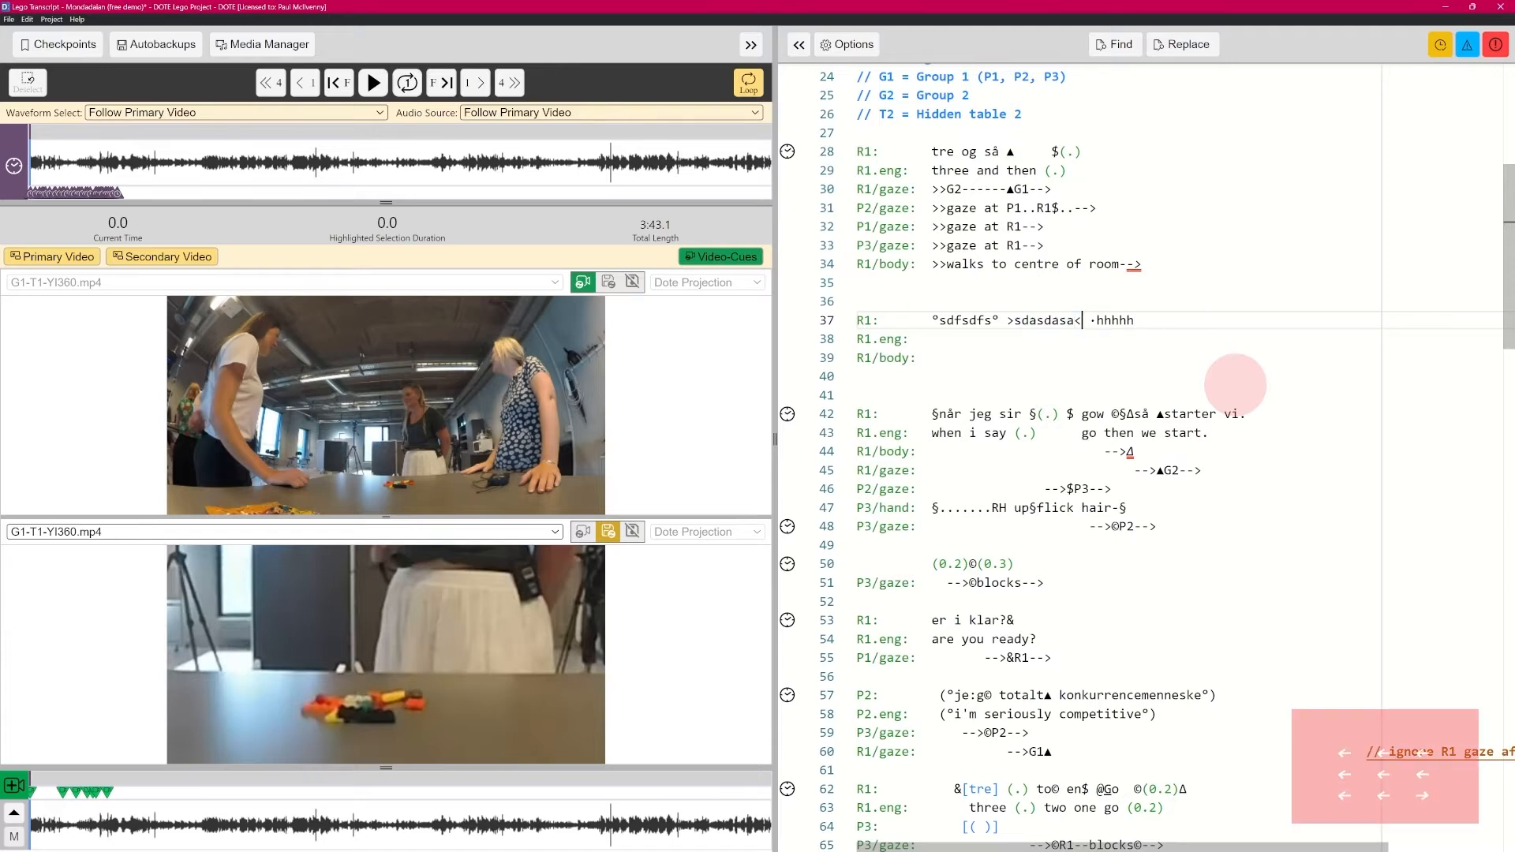
{"action": "key", "text": "ctrl+shift+Left"}
Add the double-parenthesis comment ((dfgdgfd)) and the bracketed overlap [ddfgdfg] at the end of line 37
{"action": "left_click", "coordinate": [1194, 325]}
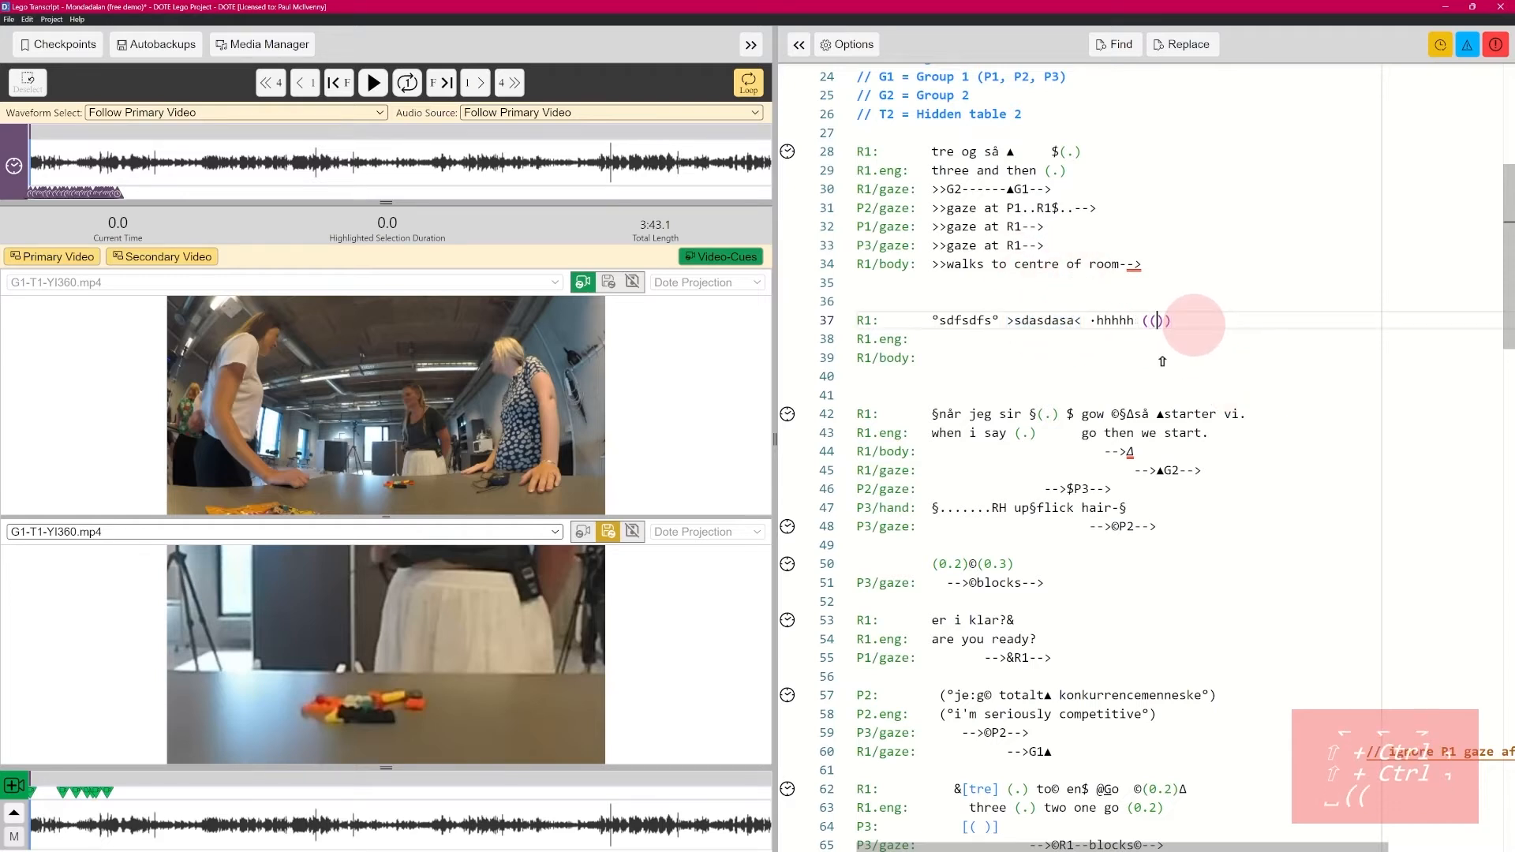
{"action": "type", "text": "((dfgdgfd))"}
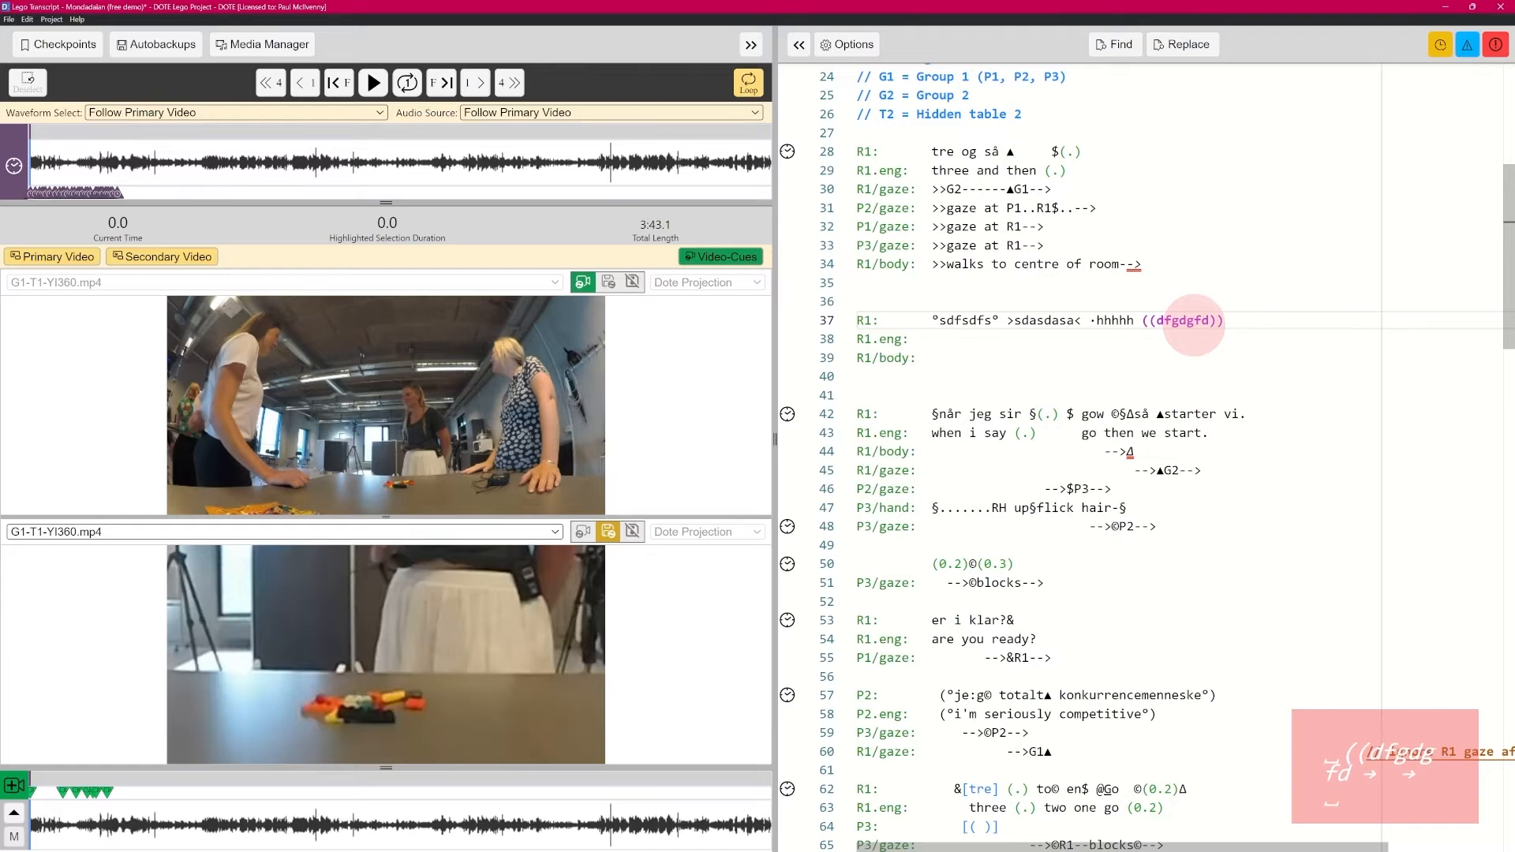
{"action": "type", "text": " ["}
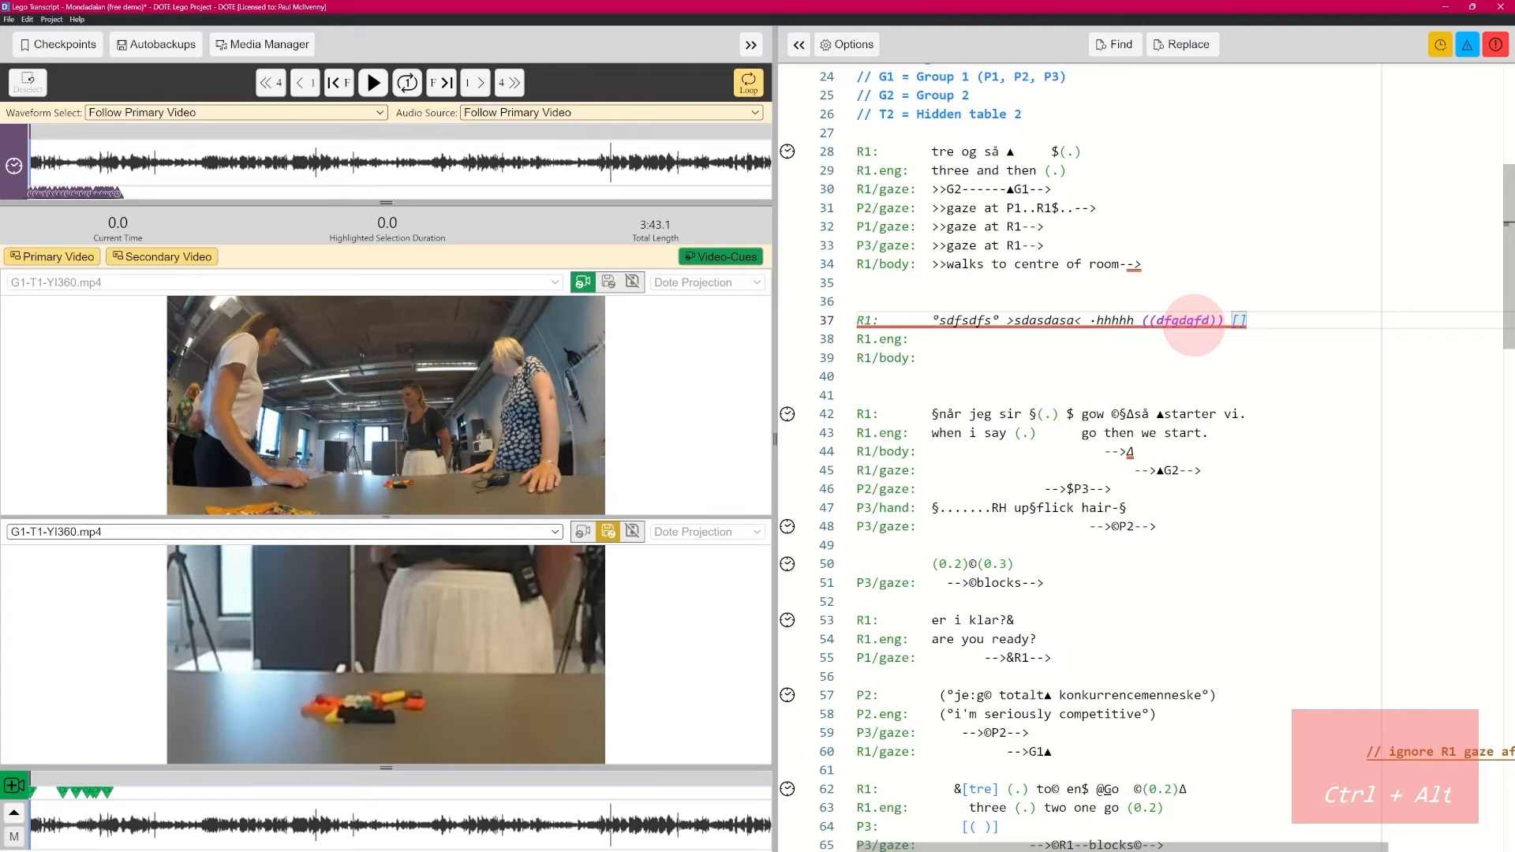
{"action": "type", "text": "ddfgdfg"}
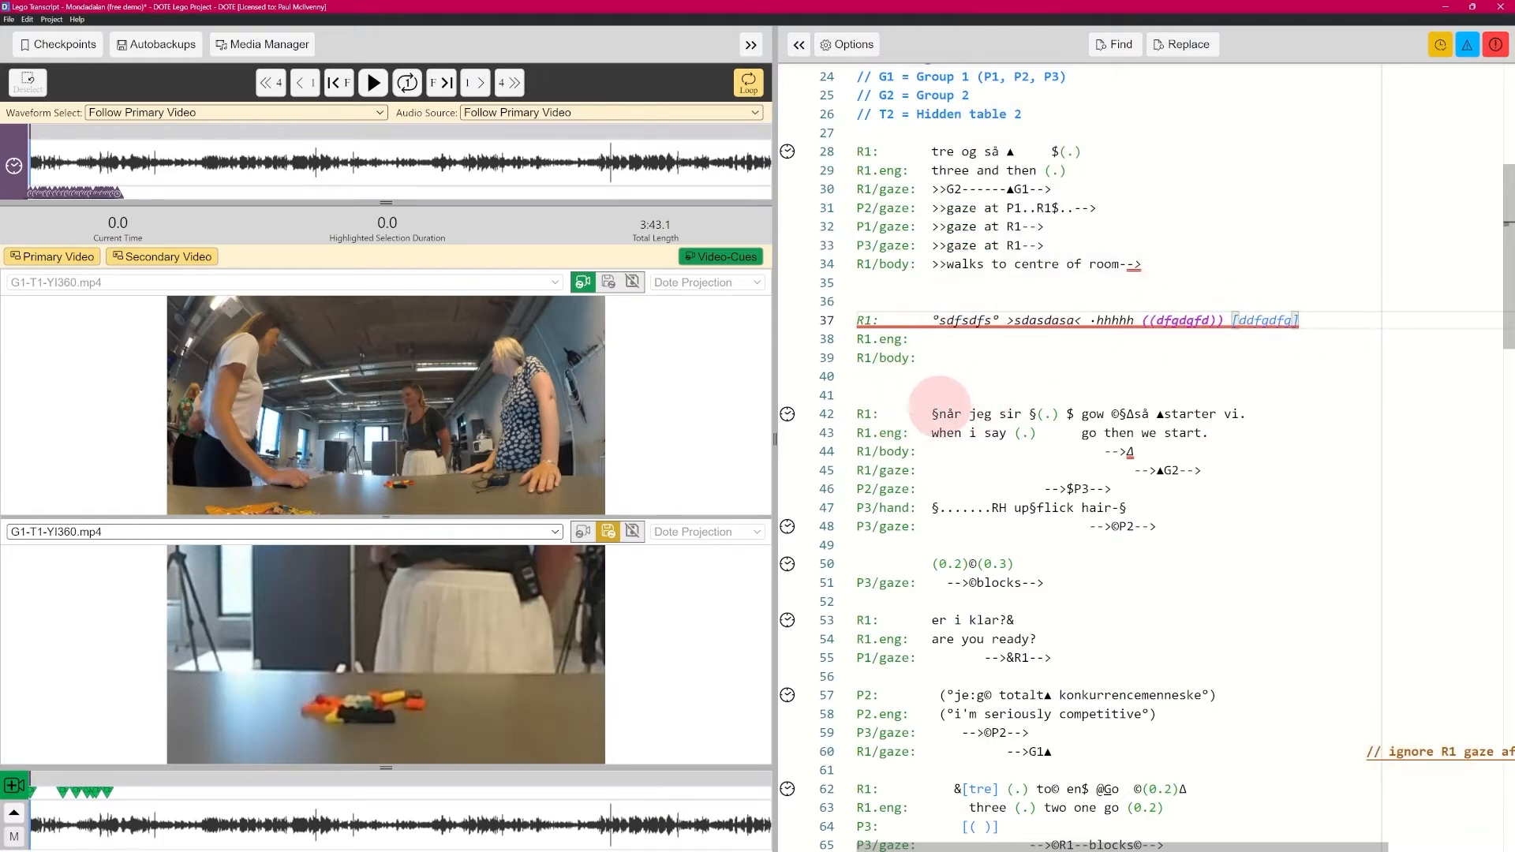
Add a P2 speaker label on a new line directly below R1/body using autocomplete
{"action": "left_click", "coordinate": [1243, 357]}
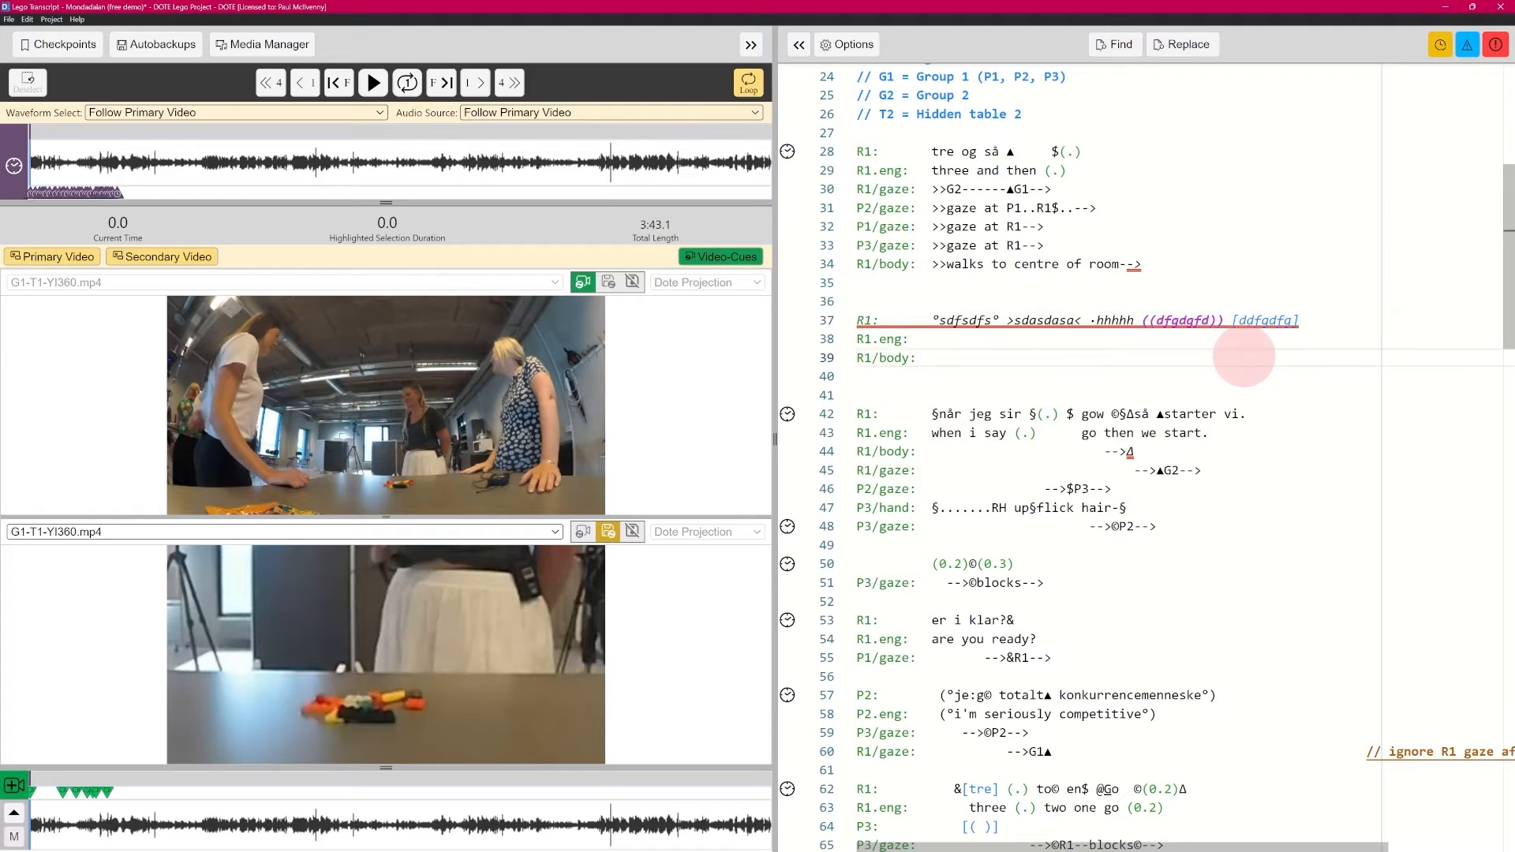
{"action": "key", "text": "Return"}
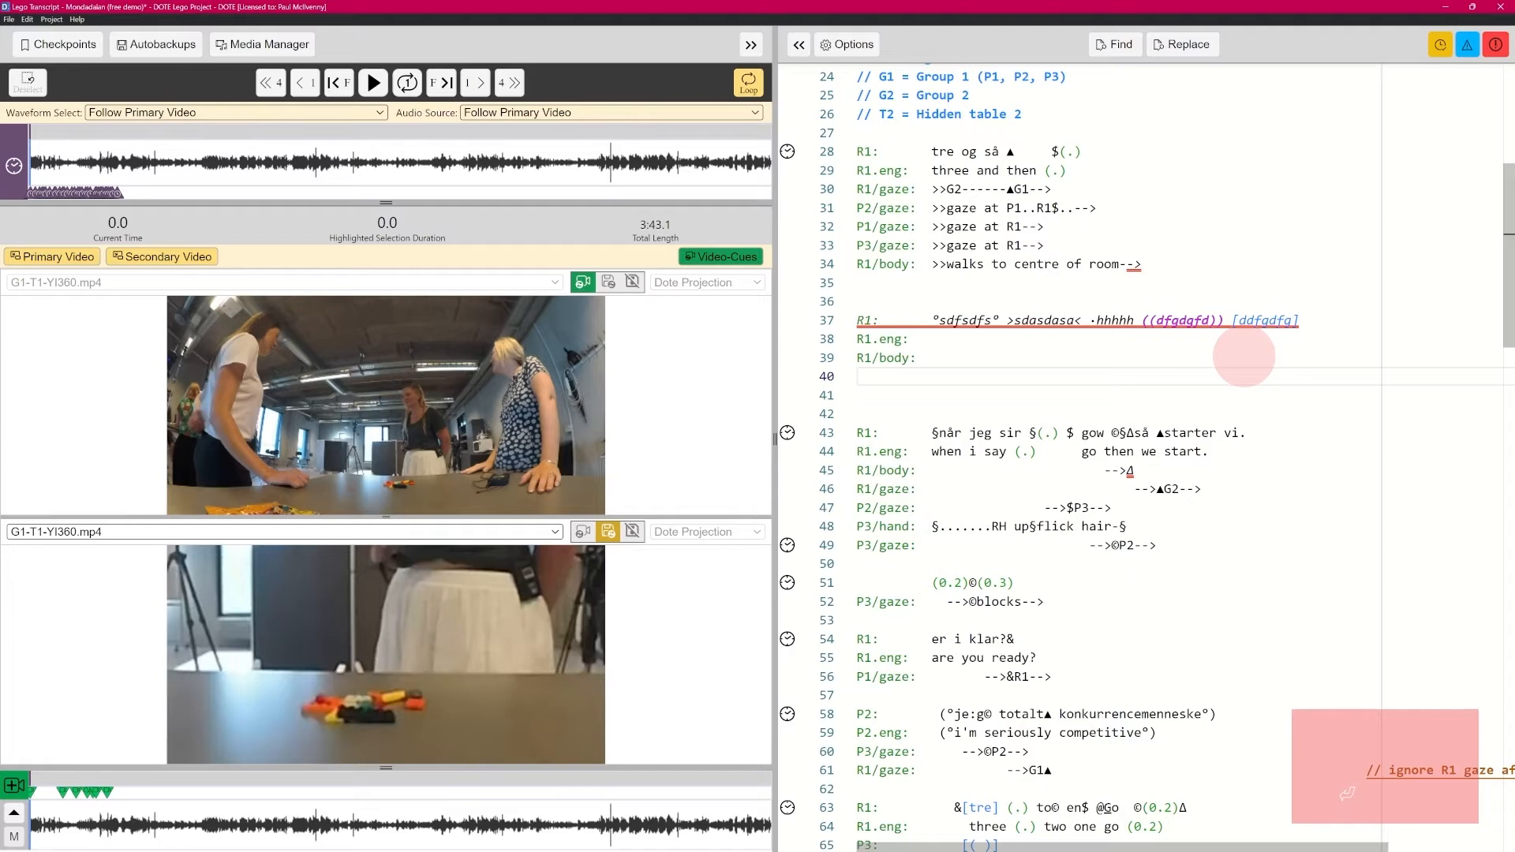
{"action": "type", "text": "P"}
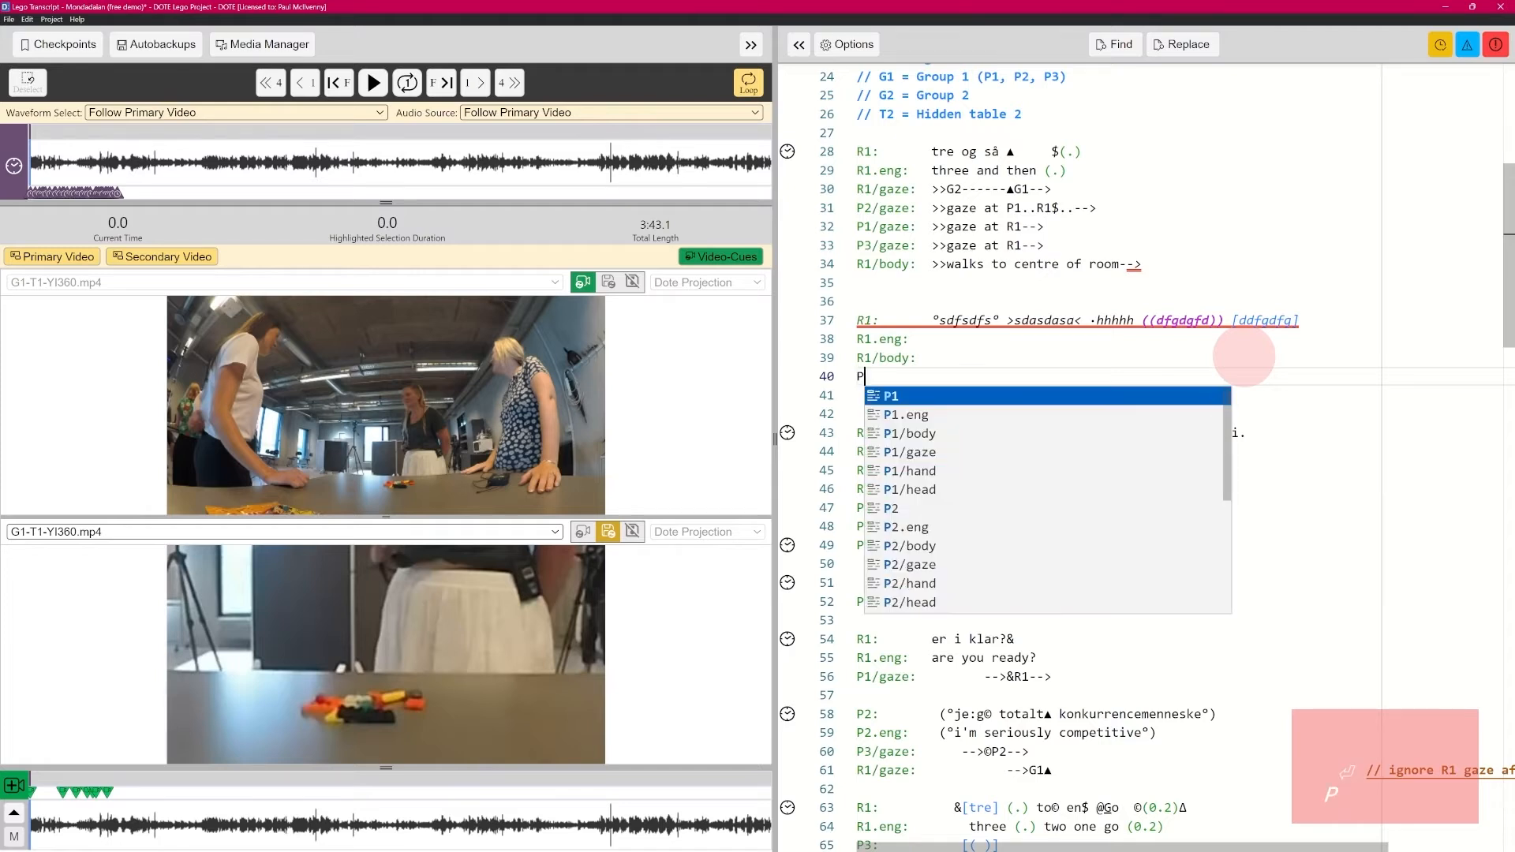
{"action": "type", "text": "2"}
{"action": "key", "text": "Return"}
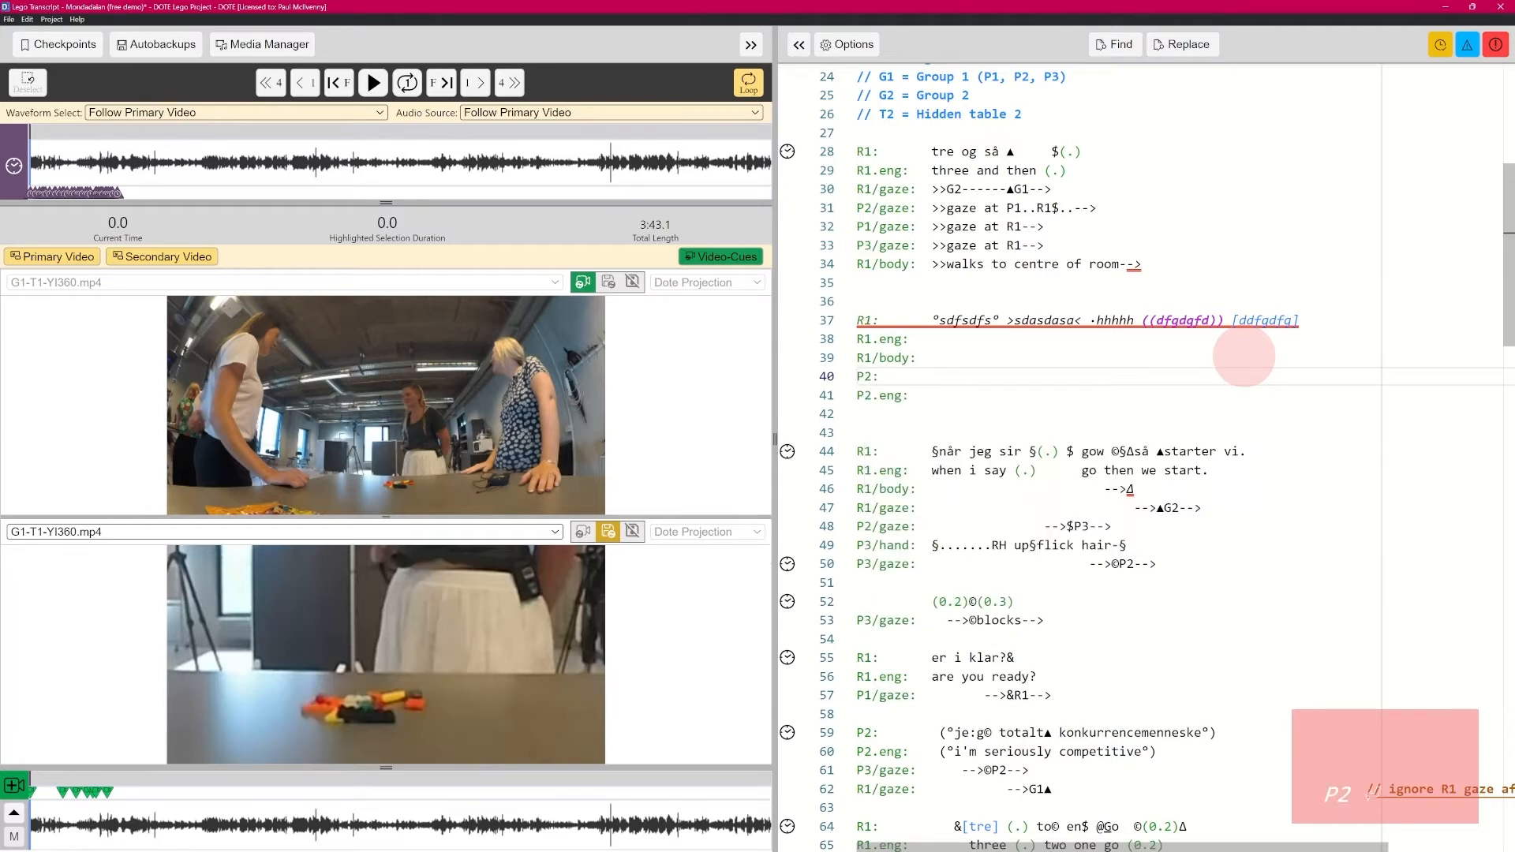
Enter the bracketed overlap [fsdfsdf] on the P2 line
{"action": "key", "text": "ctrl+alt+bracketleft"}
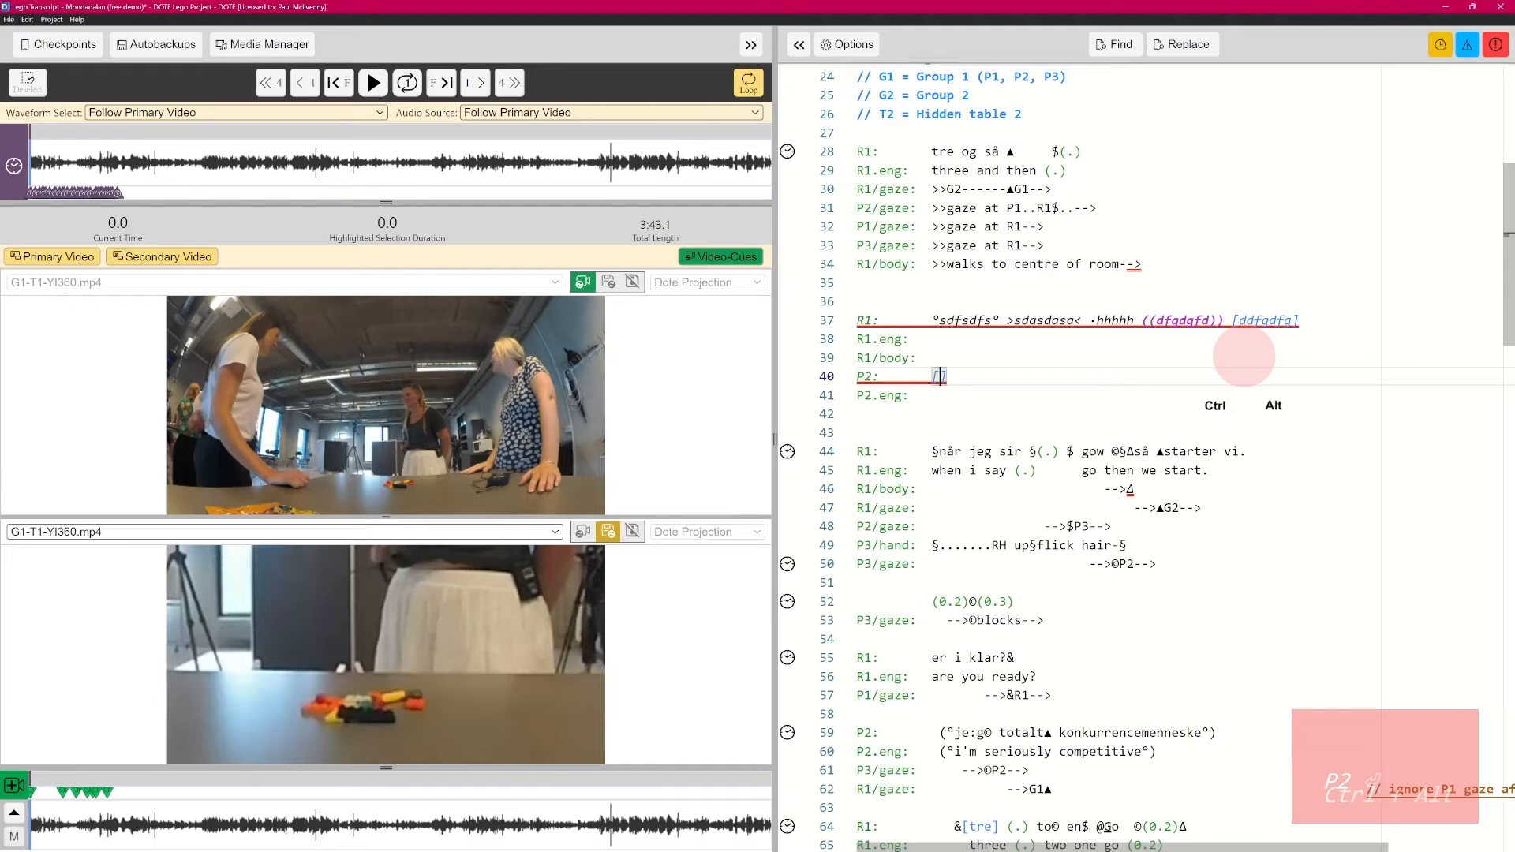
{"action": "type", "text": "fsdfsd"}
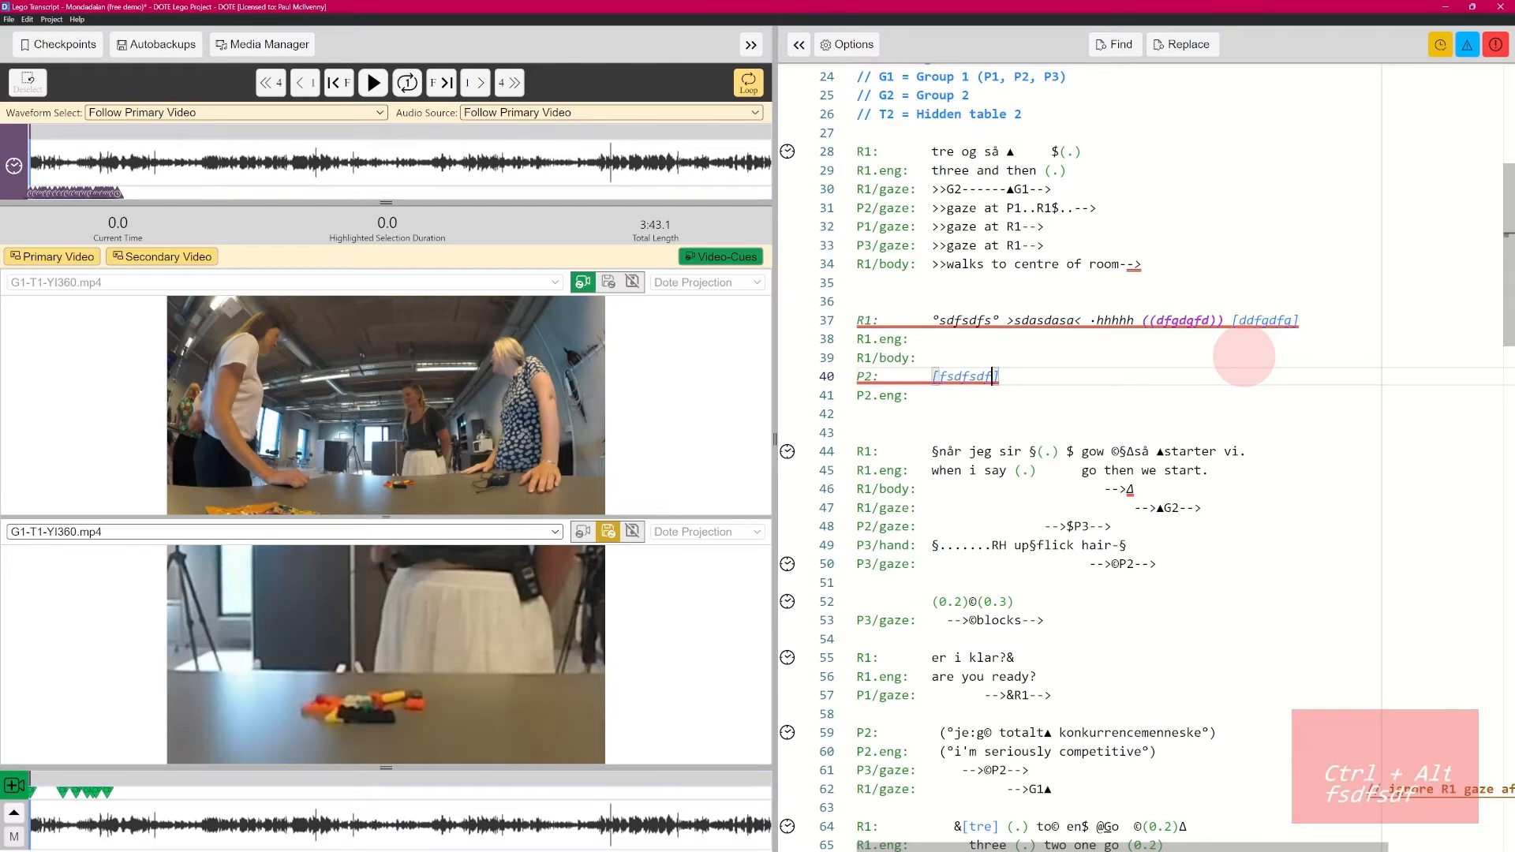
{"action": "type", "text": "f"}
{"action": "left_click", "coordinate": [1262, 319]}
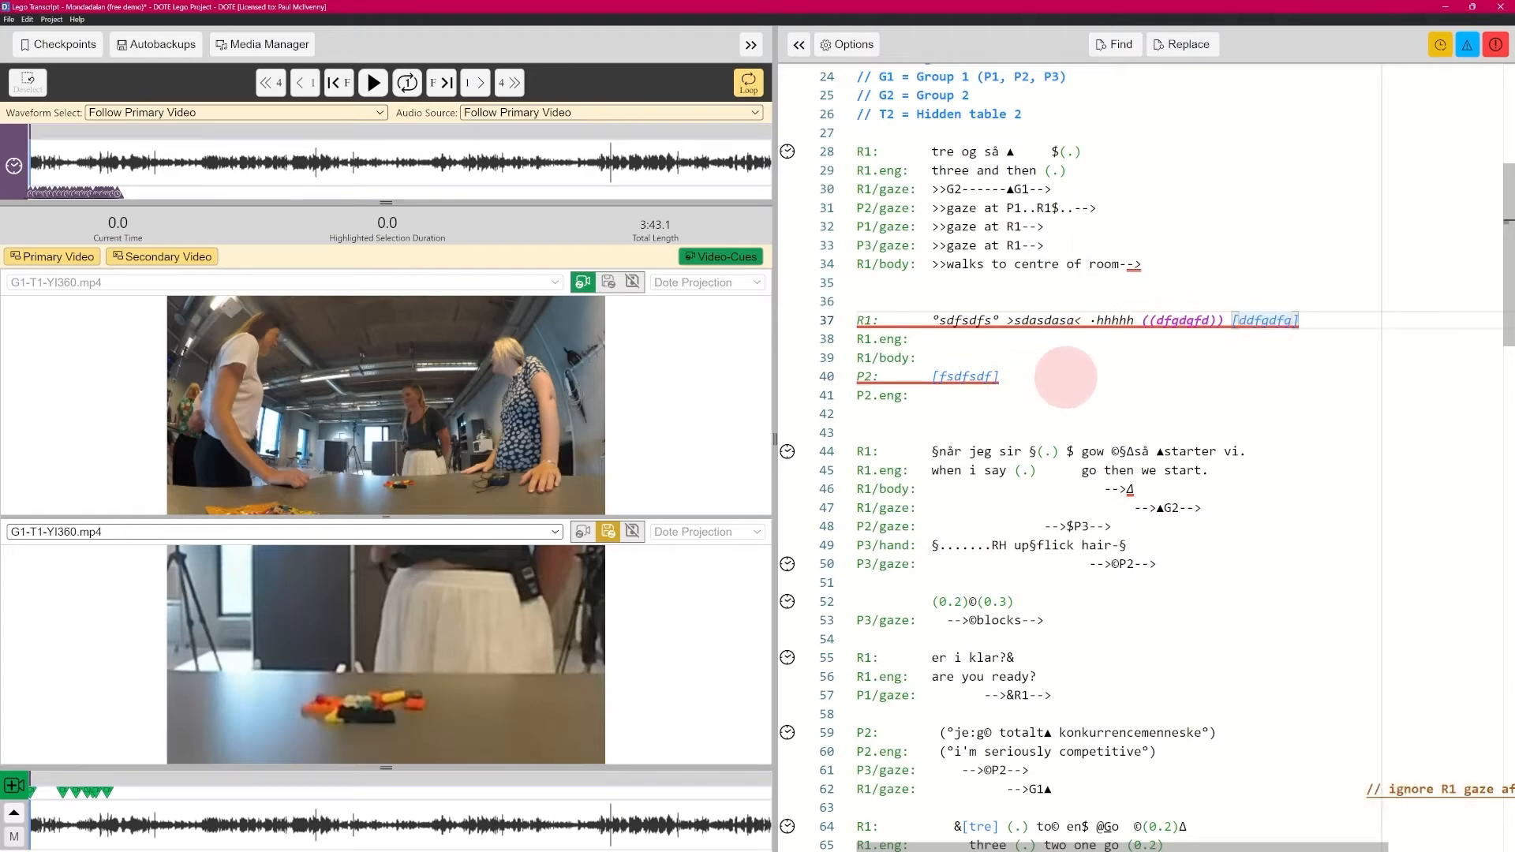
Move the P2 line up two lines so it sits directly below the R1 line
{"action": "left_click", "coordinate": [1138, 379]}
{"action": "key", "text": "alt+Up"}
{"action": "key", "text": "alt+Up"}
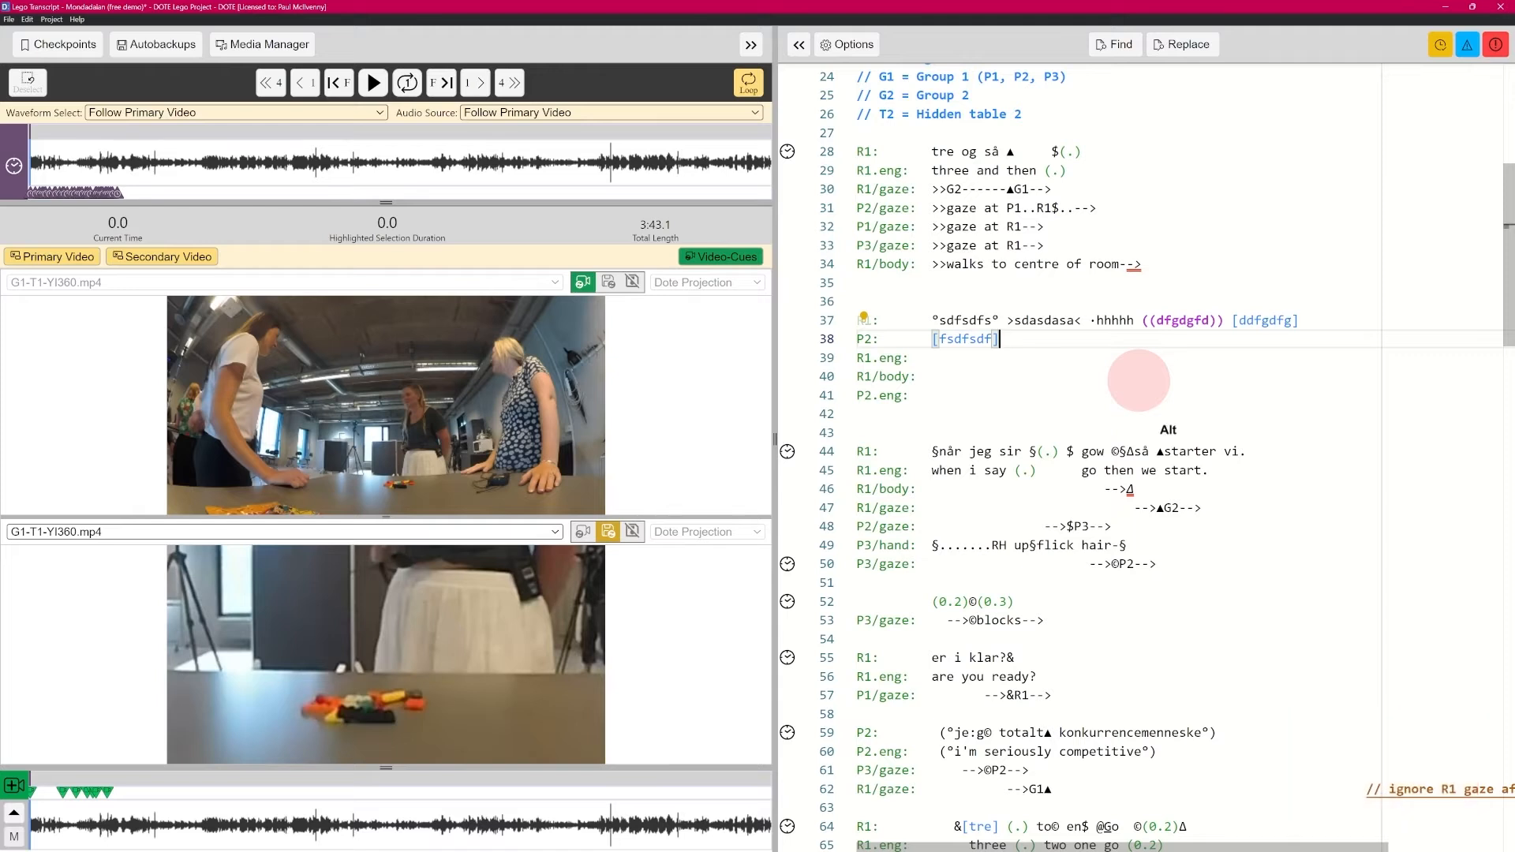
Move the P2 line down three lines and back up, then duplicate it below itself and undo the copy
{"action": "key", "text": "alt+Down"}
{"action": "key", "text": "alt+Down"}
{"action": "key", "text": "alt+Down"}
{"action": "key", "text": "alt+Up"}
{"action": "key", "text": "alt+Up"}
{"action": "key", "text": "alt+Up"}
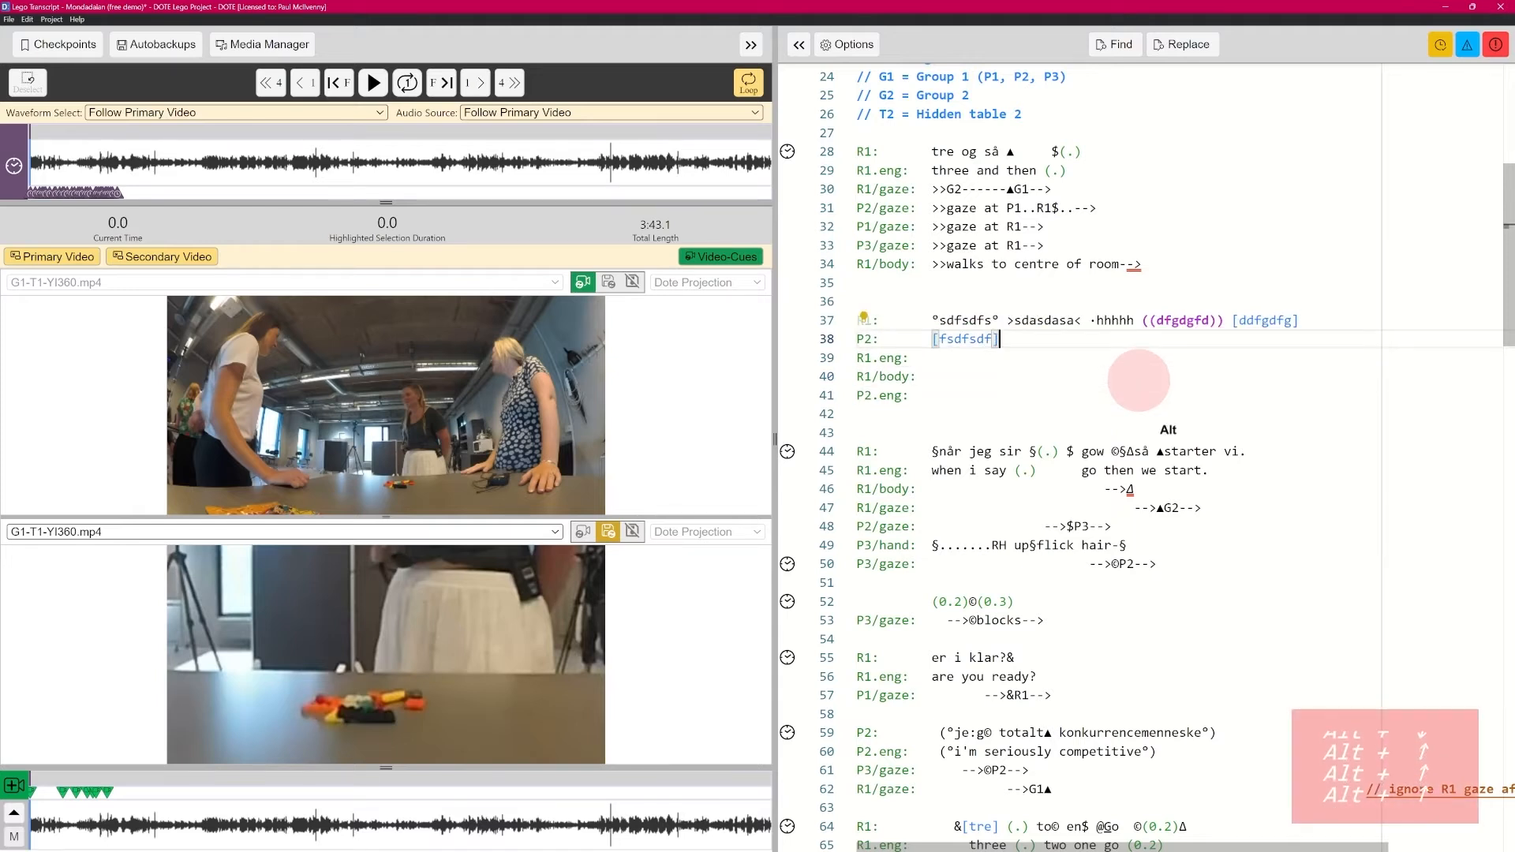
{"action": "key", "text": "shift+alt+Down"}
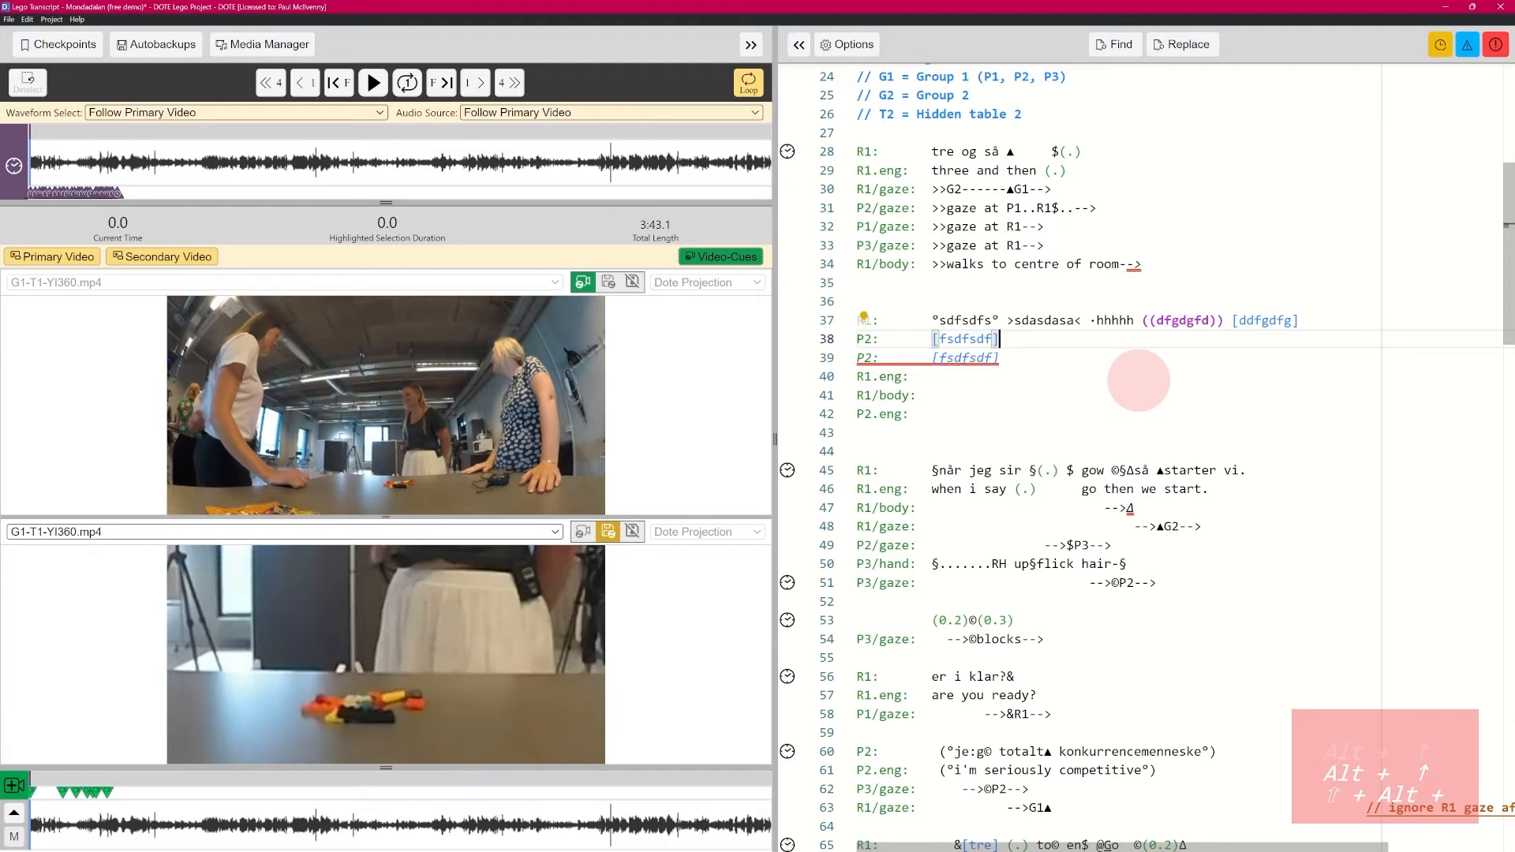
{"action": "key", "text": "ctrl+z"}
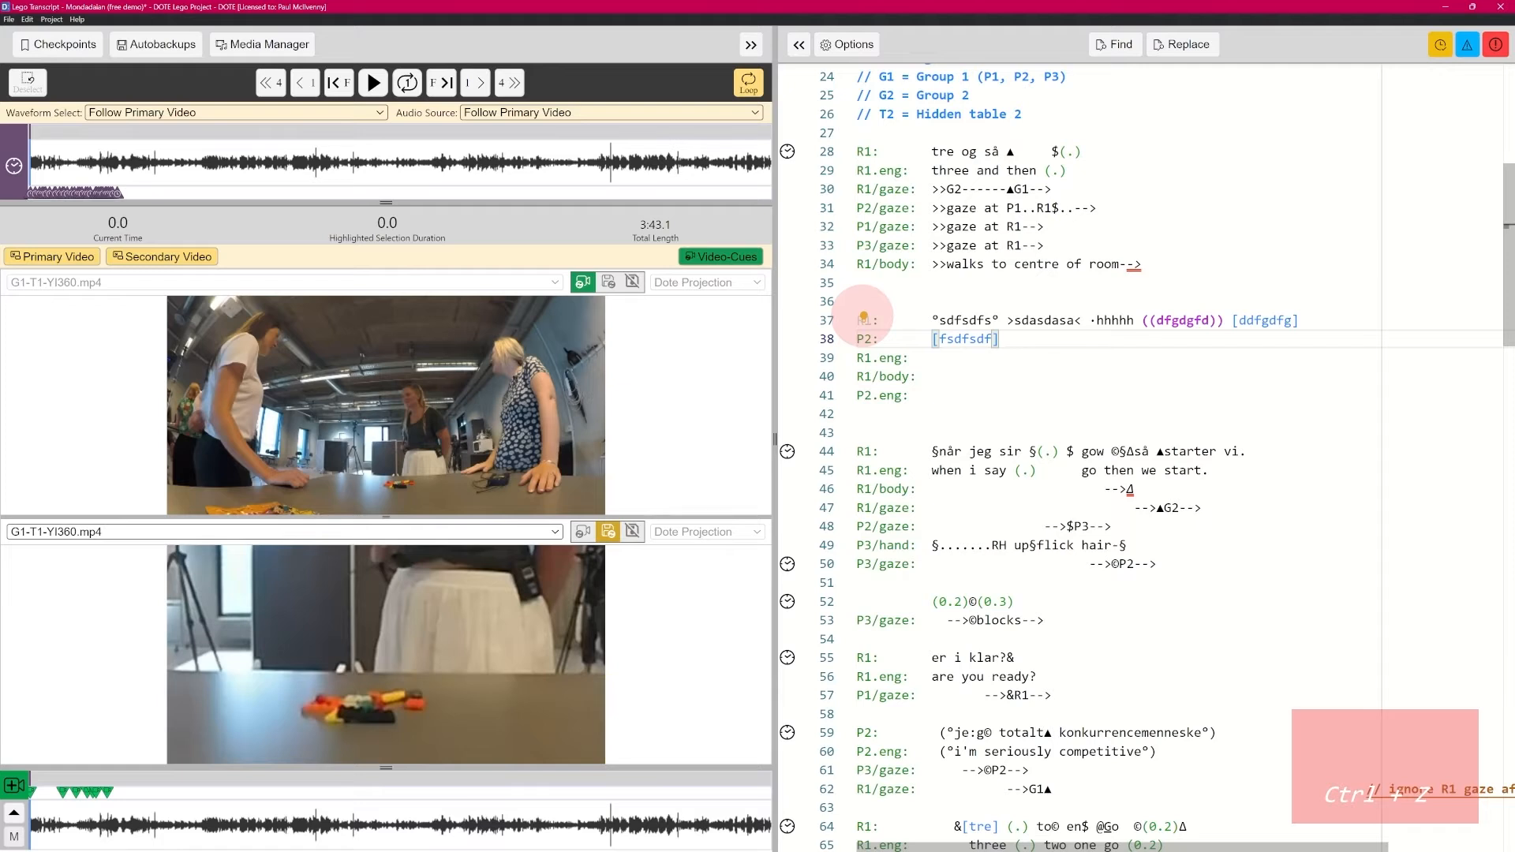
Apply the suggested quick fix on line 37 to align R1's overlap brackets with P2's on the line below
{"action": "left_click", "coordinate": [864, 317]}
{"action": "left_click", "coordinate": [935, 362]}
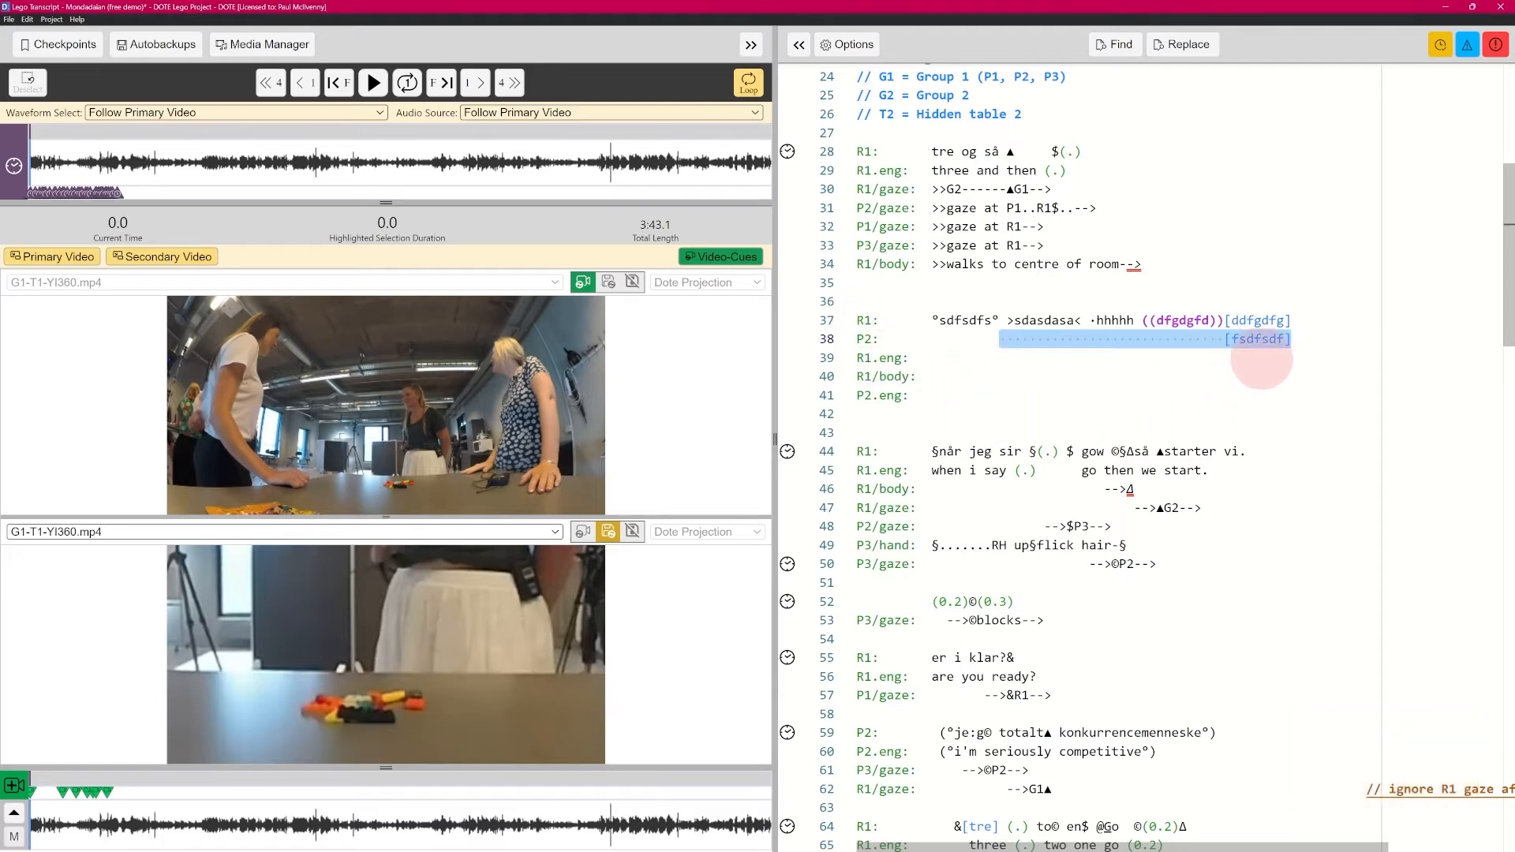
{"action": "left_click", "coordinate": [1121, 403]}
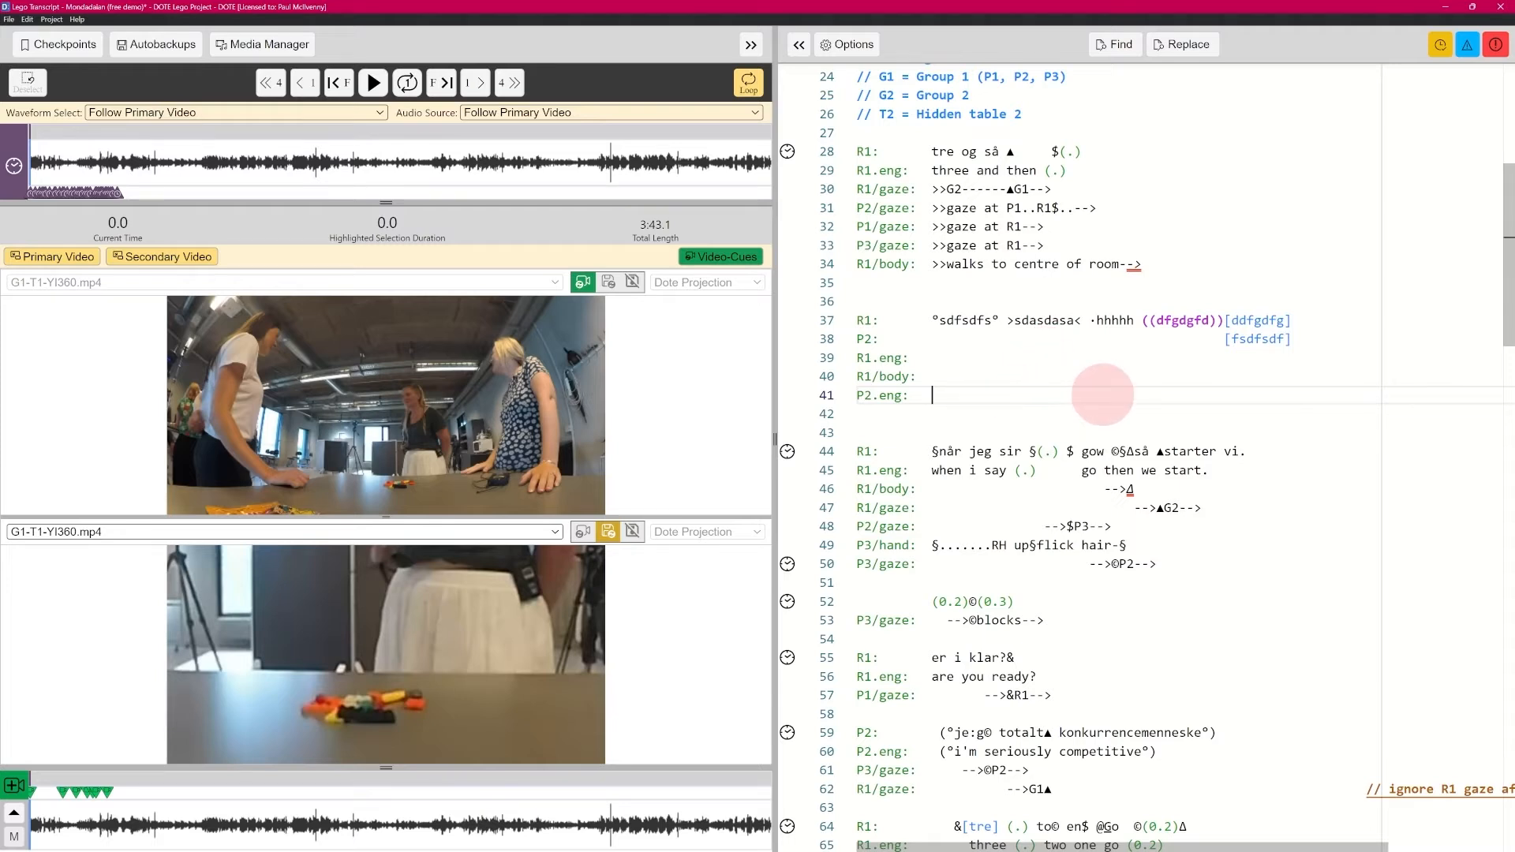
Bring up the notation suggestions at the end of P2's overlap line without inserting any
{"action": "left_click", "coordinate": [1316, 342]}
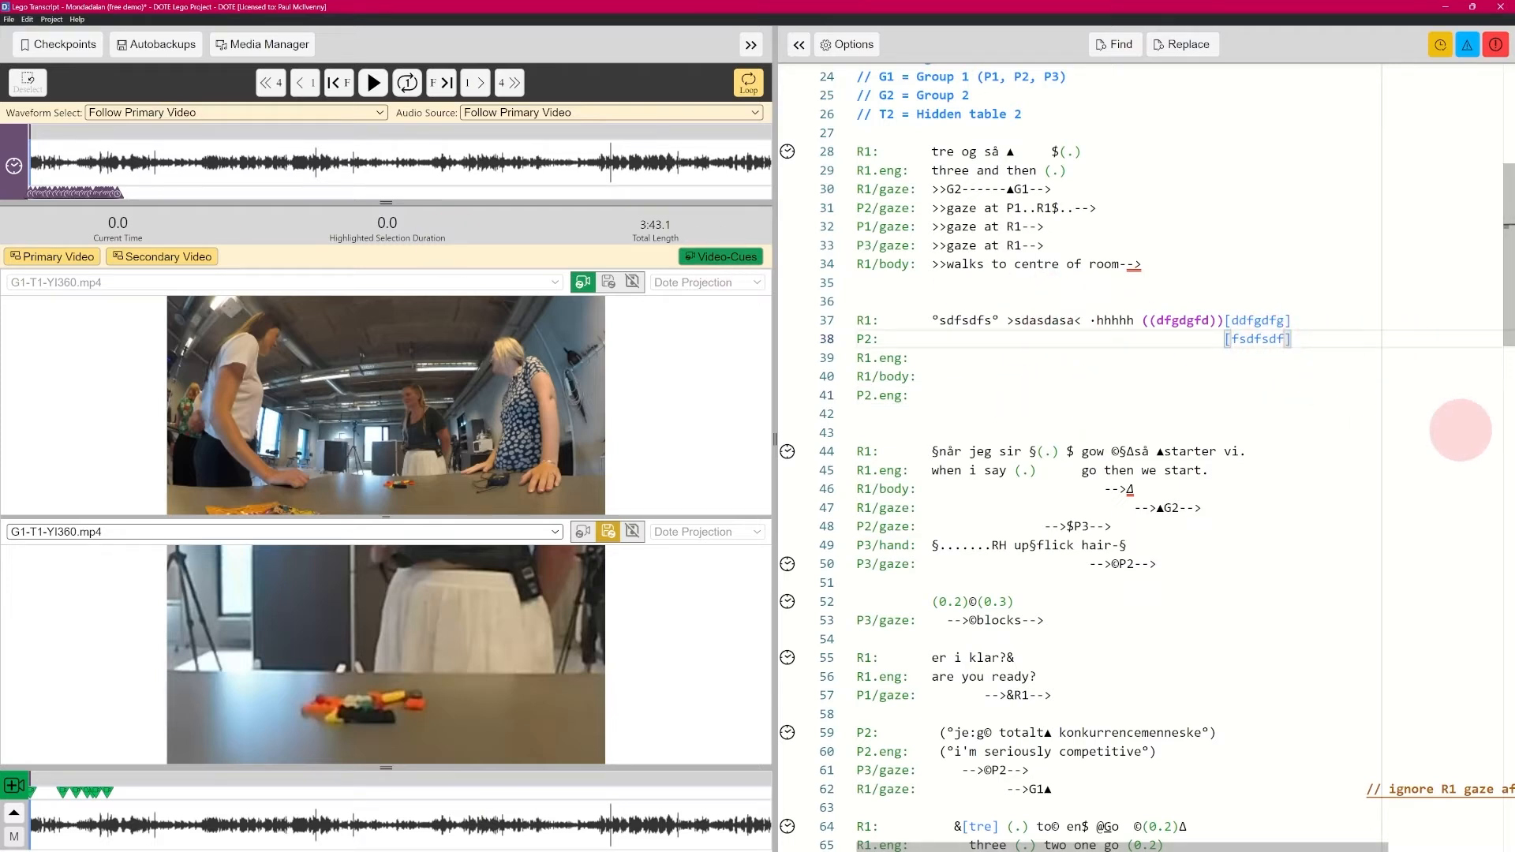
{"action": "key", "text": "ctrl+space"}
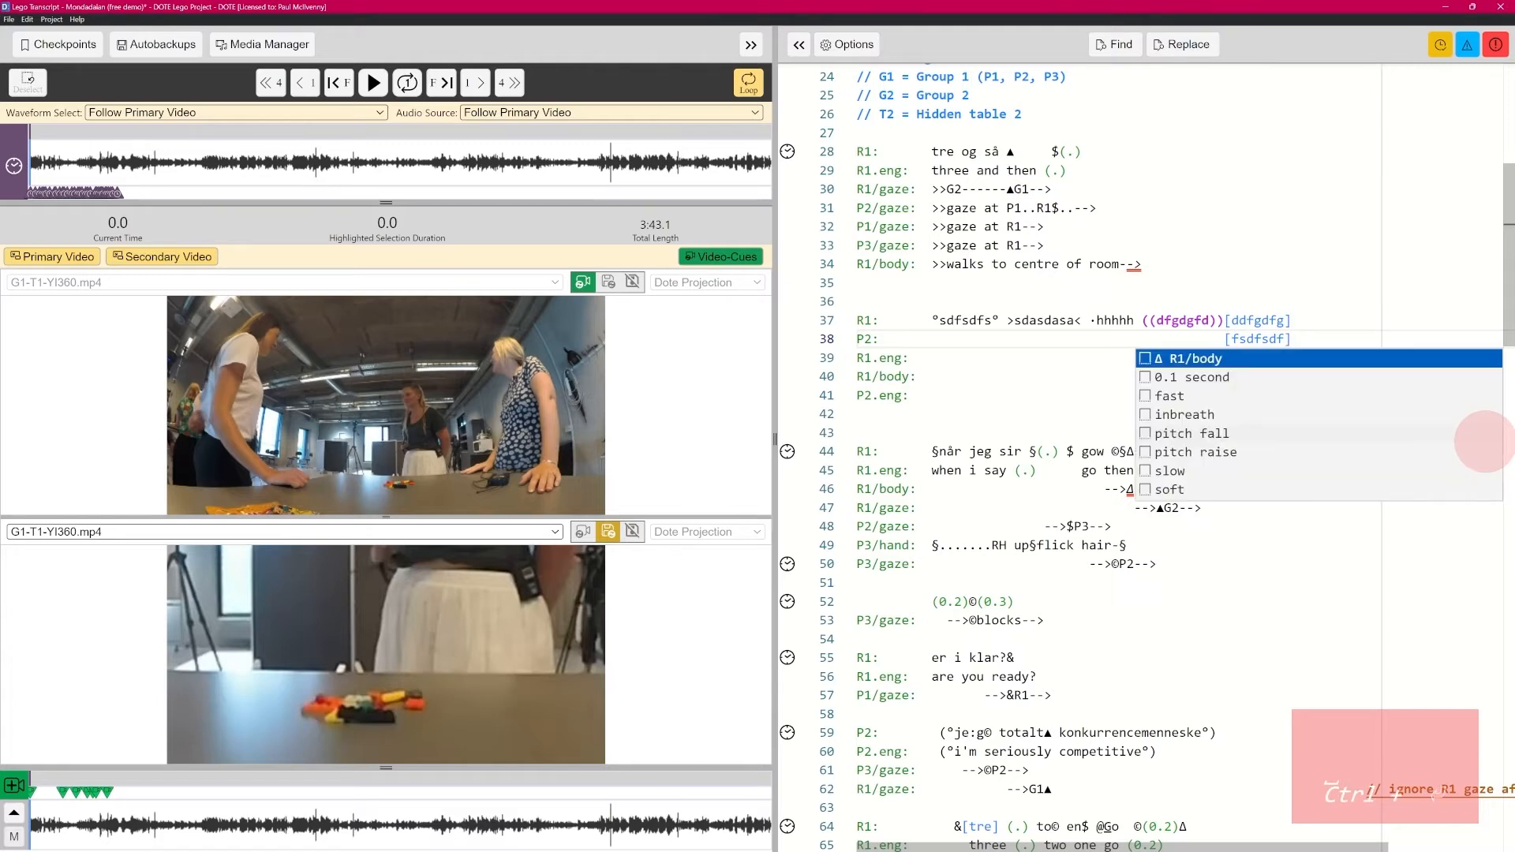
{"action": "key", "text": "Down"}
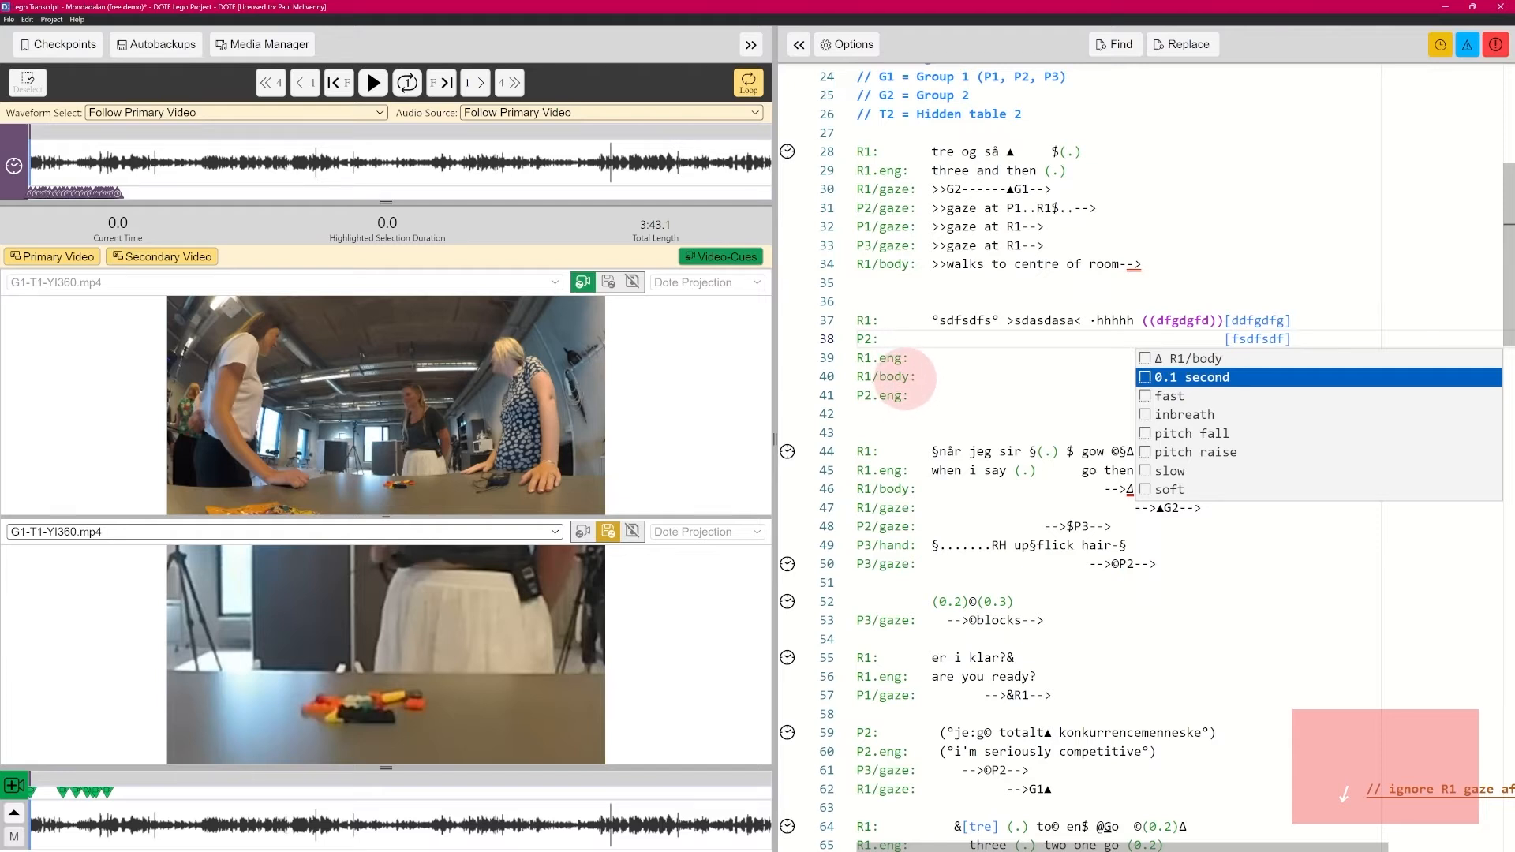
Move the P2.eng line up two lines so it sits directly below the P2 line
{"action": "left_click", "coordinate": [977, 390]}
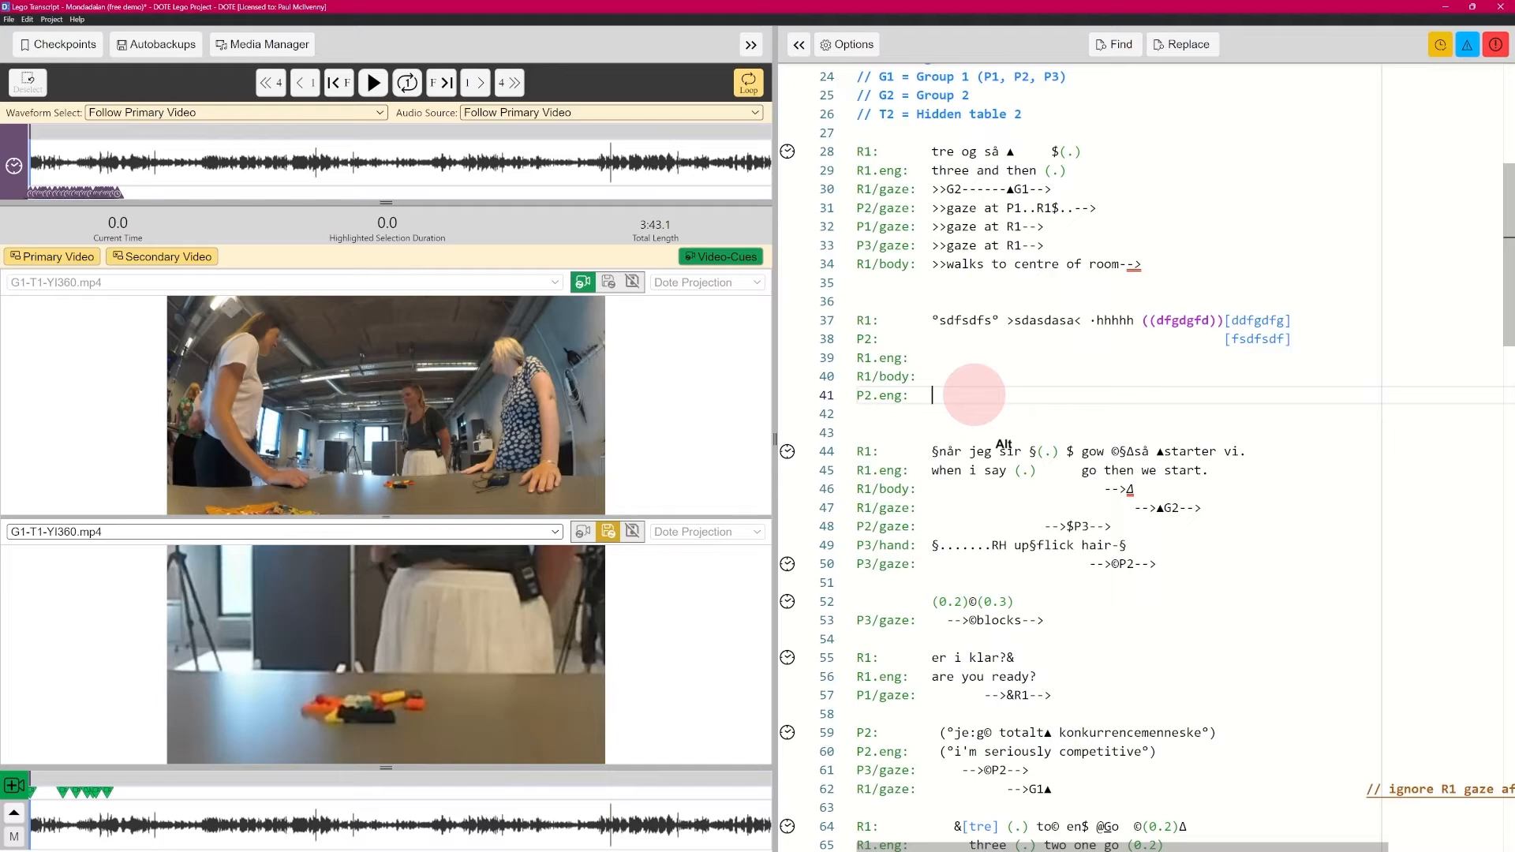
{"action": "key", "text": "alt+Up"}
{"action": "key", "text": "alt+Up"}
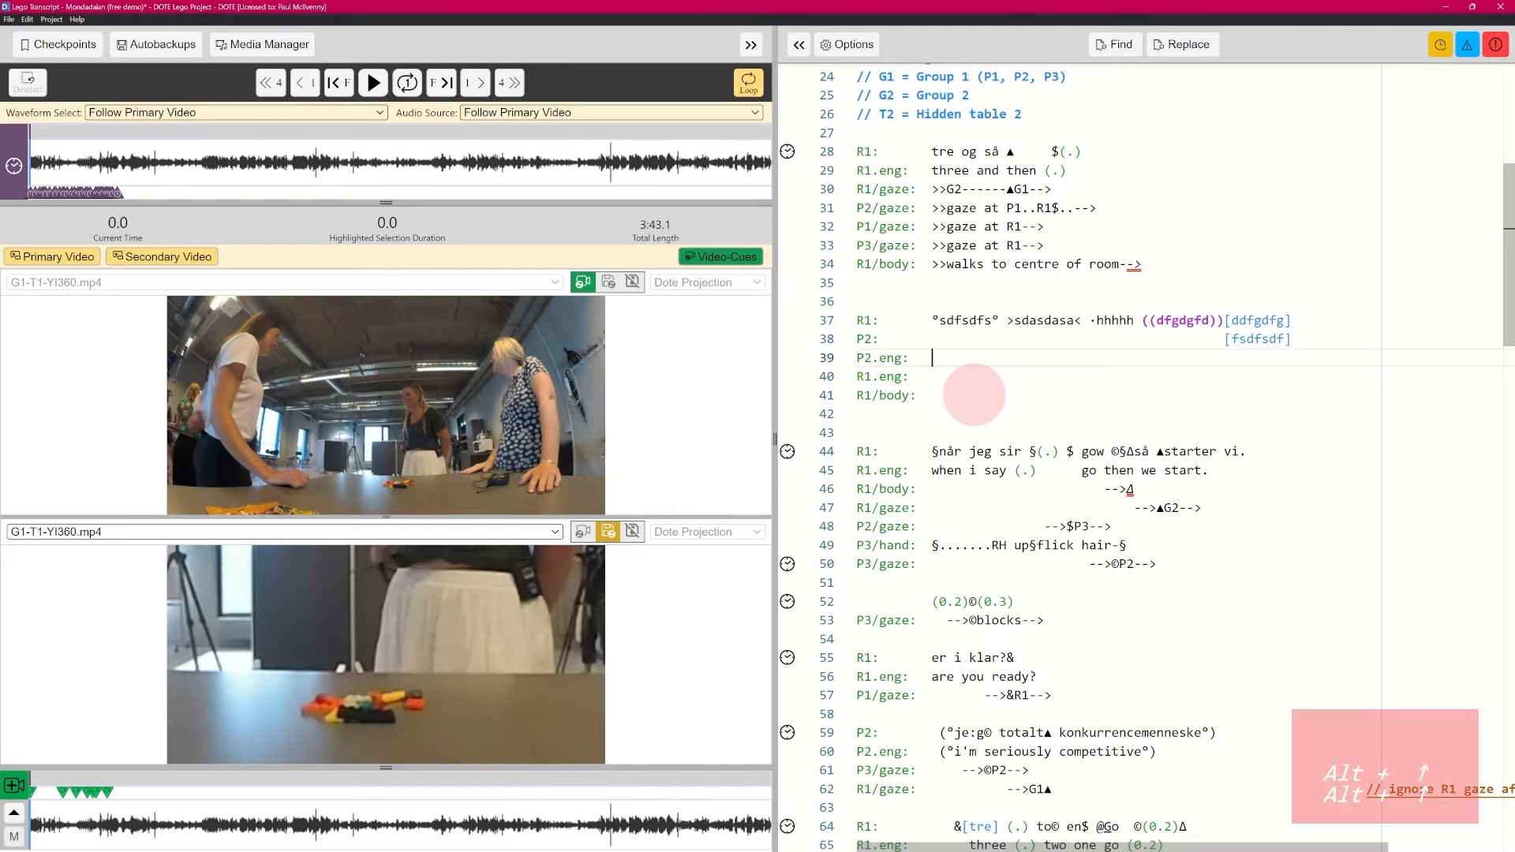
Move the R1.eng line up so it sits directly below the R1 line, with P2 and P2.eng following it
{"action": "key", "text": "alt+Up"}
{"action": "key", "text": "alt+Down"}
{"action": "key", "text": "alt+Down"}
{"action": "key", "text": "alt+Up"}
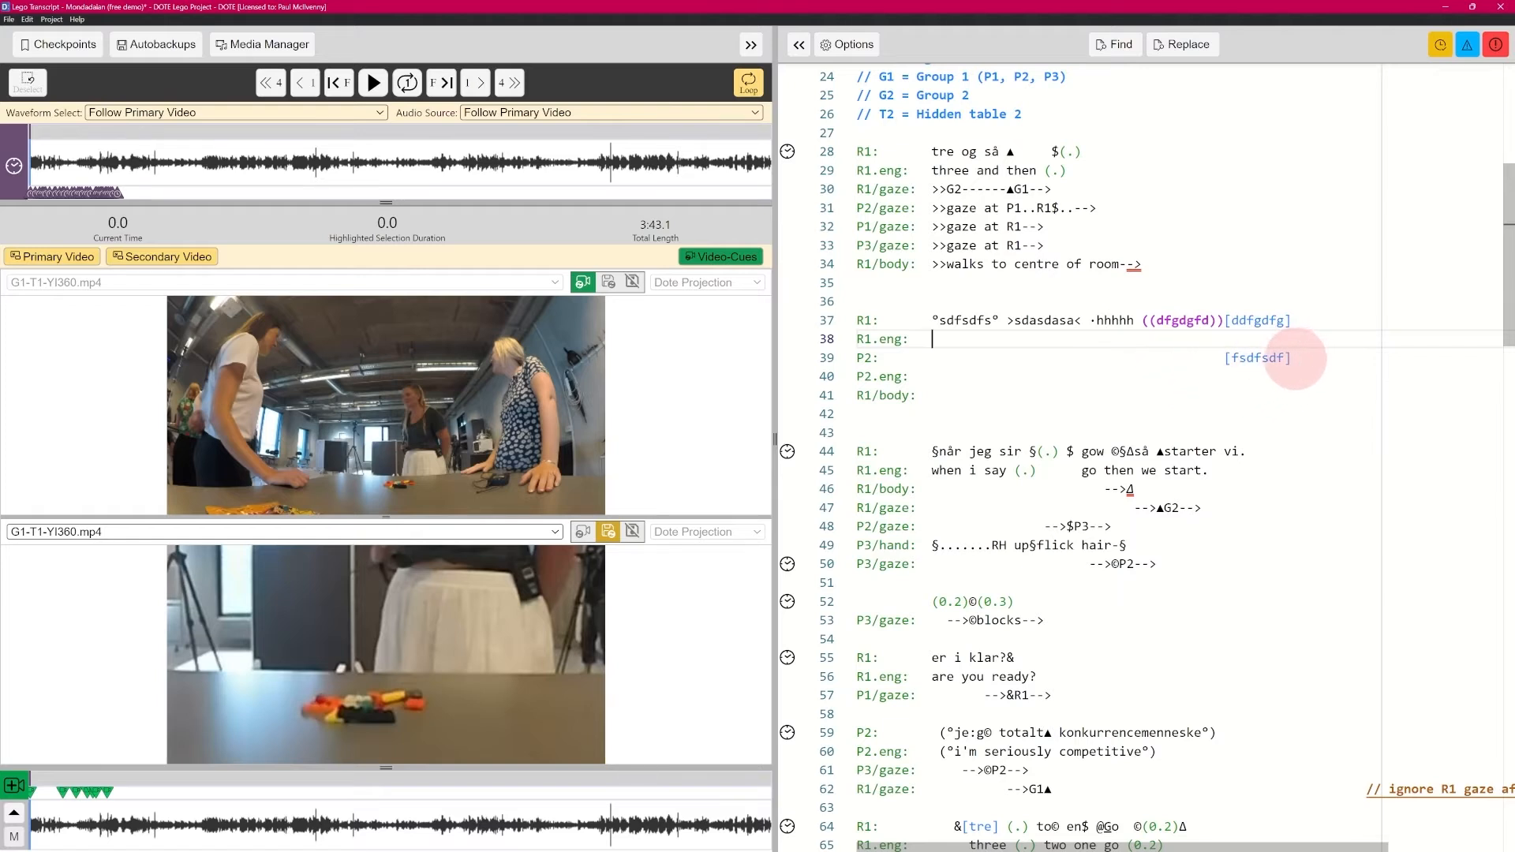
Insert the suggested Δ symbol on the R1/body line, line 41
{"action": "left_click", "coordinate": [1221, 357]}
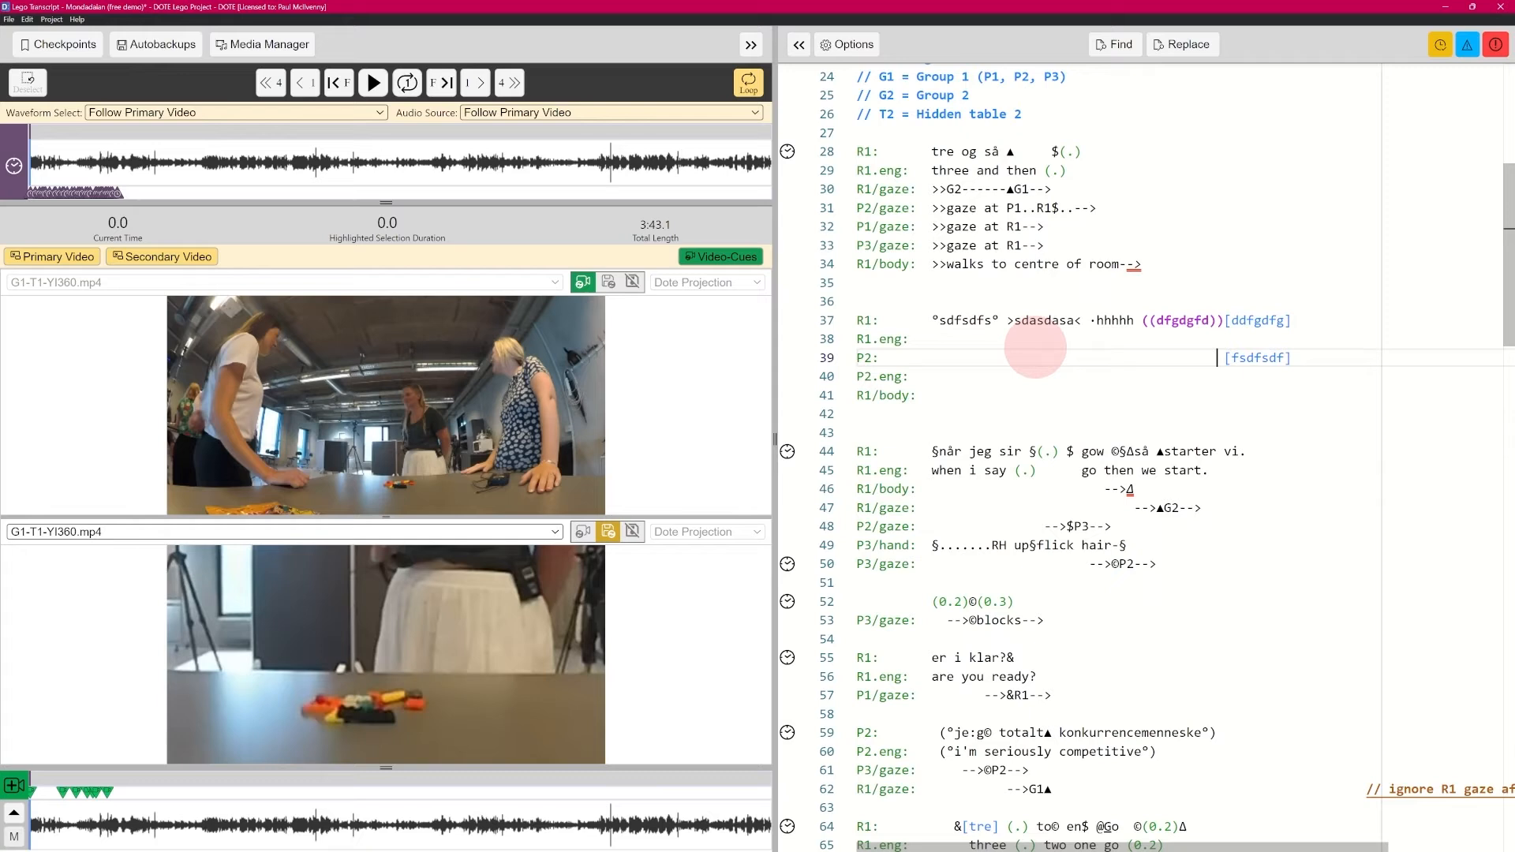
{"action": "left_click", "coordinate": [933, 396]}
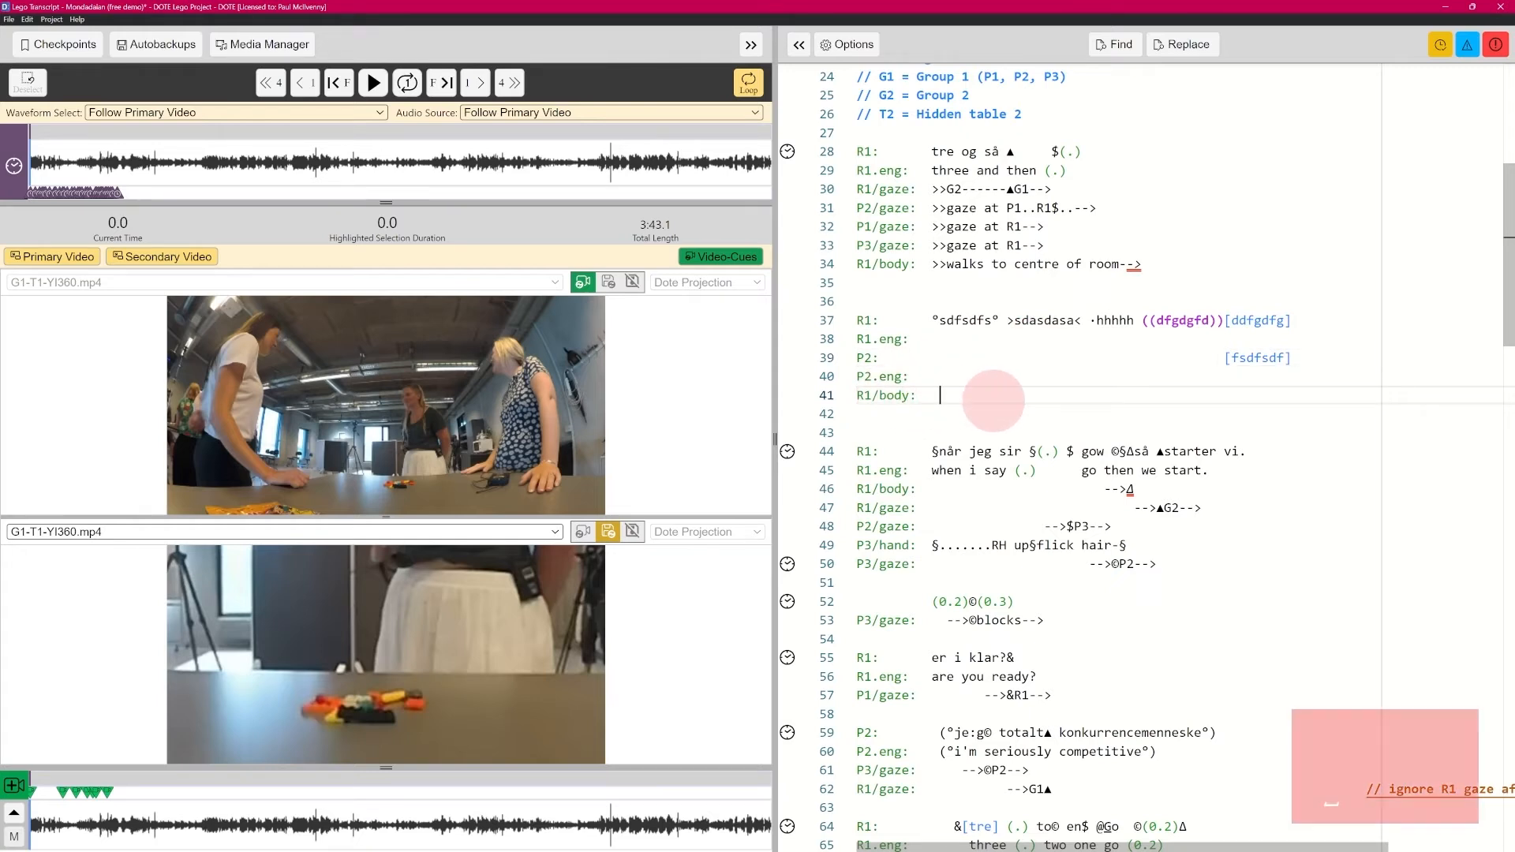
{"action": "key", "text": "ctrl+space"}
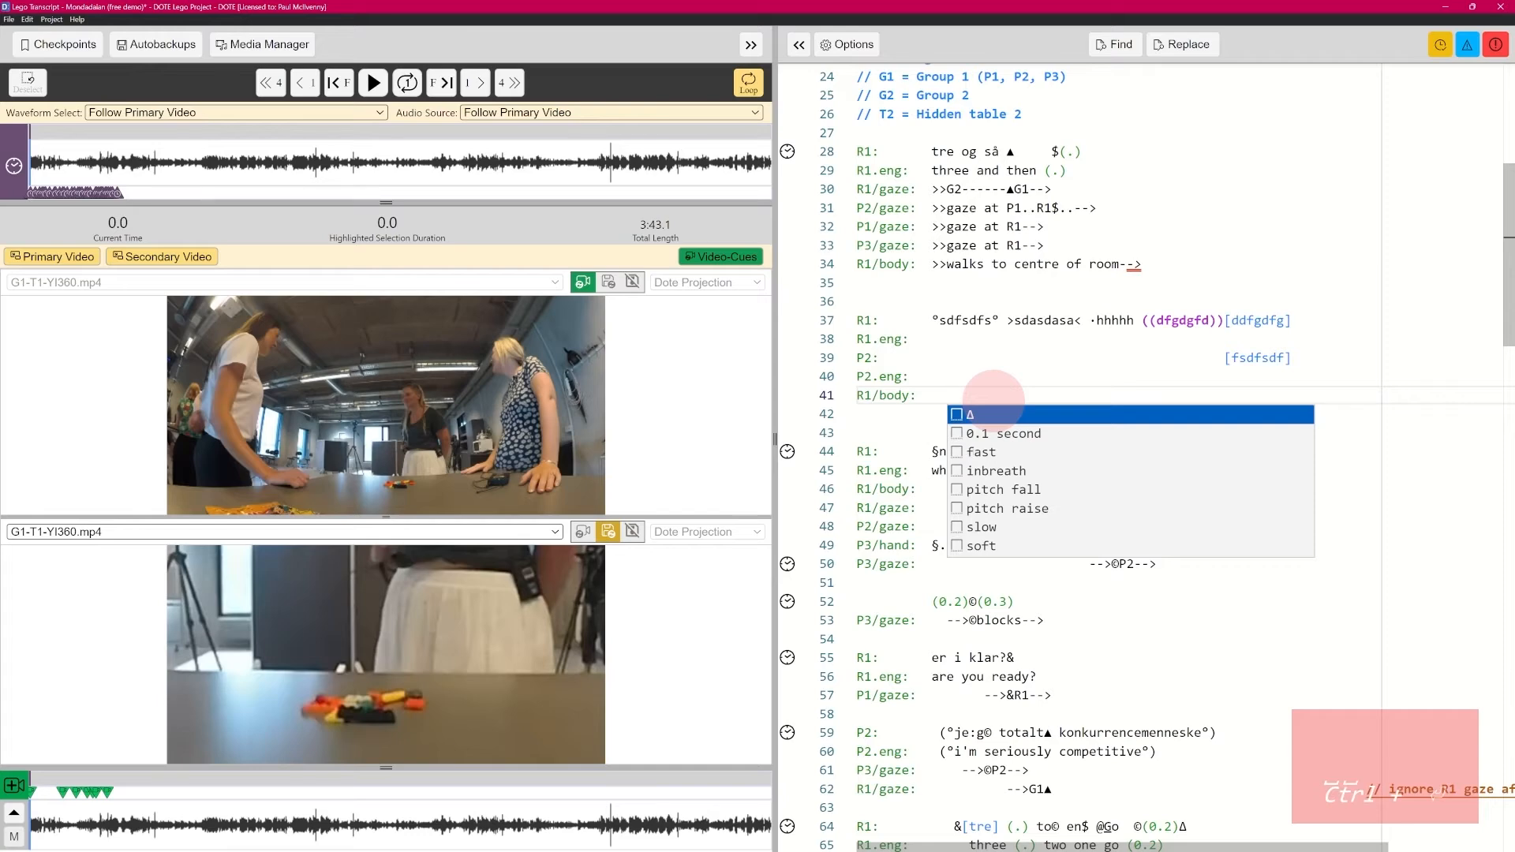
{"action": "key", "text": "Return"}
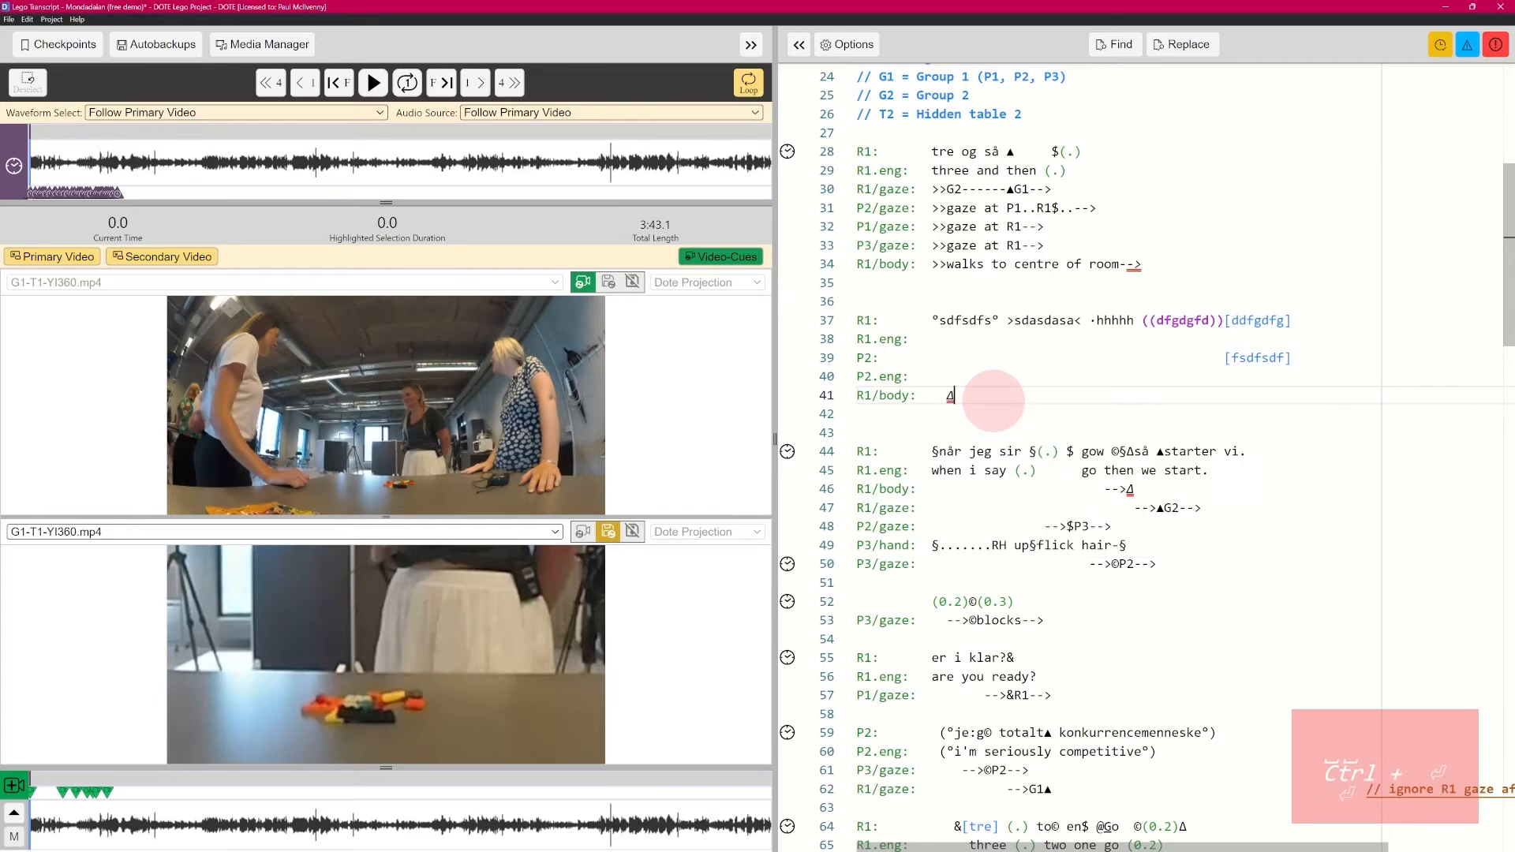
Examine the action sub-tier properties and their symbols in the transcript options
{"action": "left_click", "coordinate": [850, 46]}
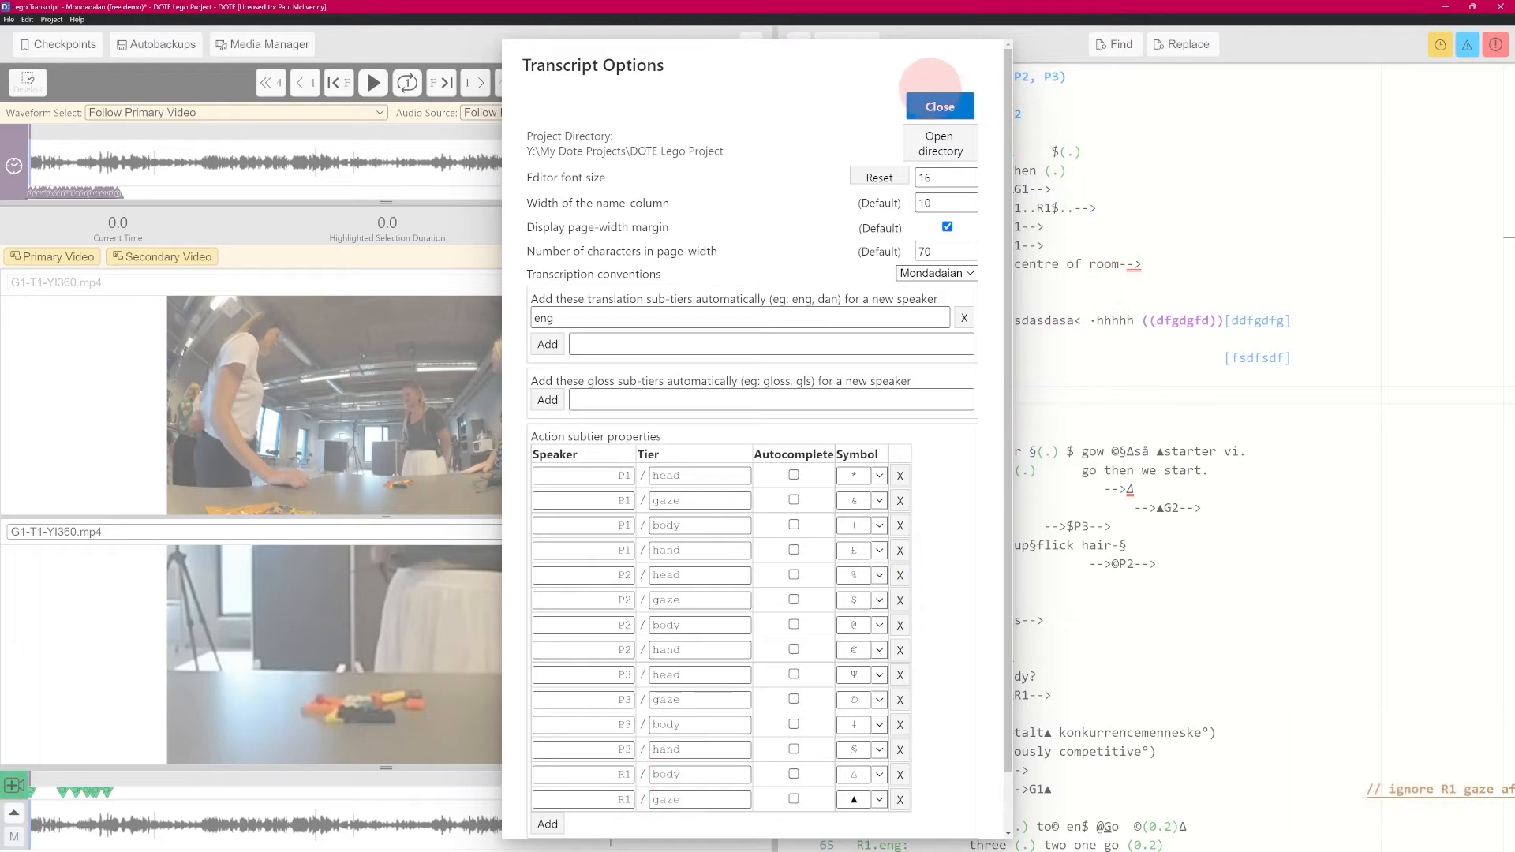
{"action": "left_click", "coordinate": [937, 105]}
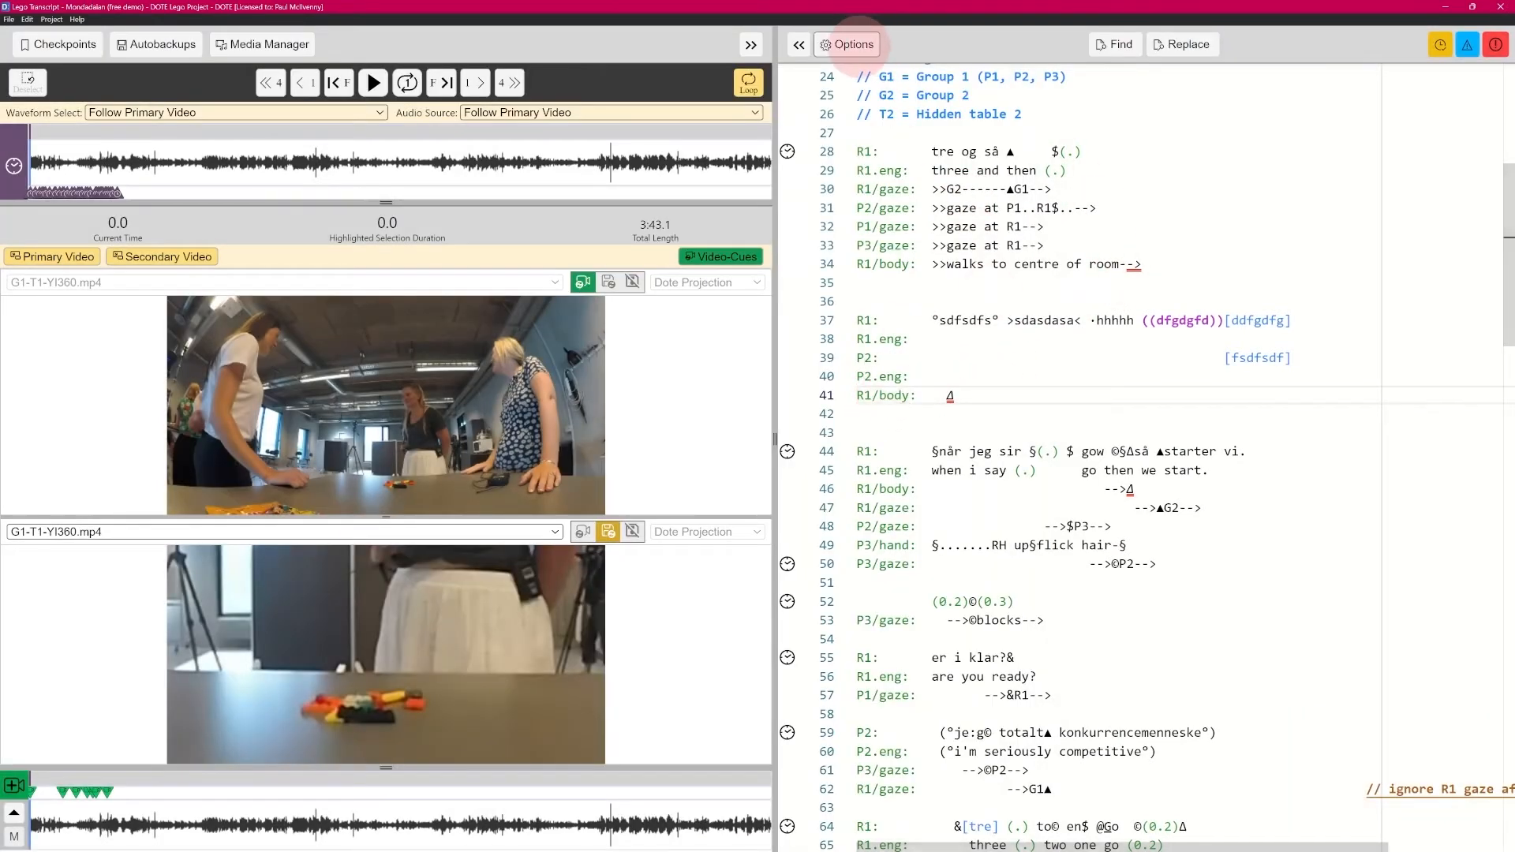
{"action": "left_click", "coordinate": [850, 44]}
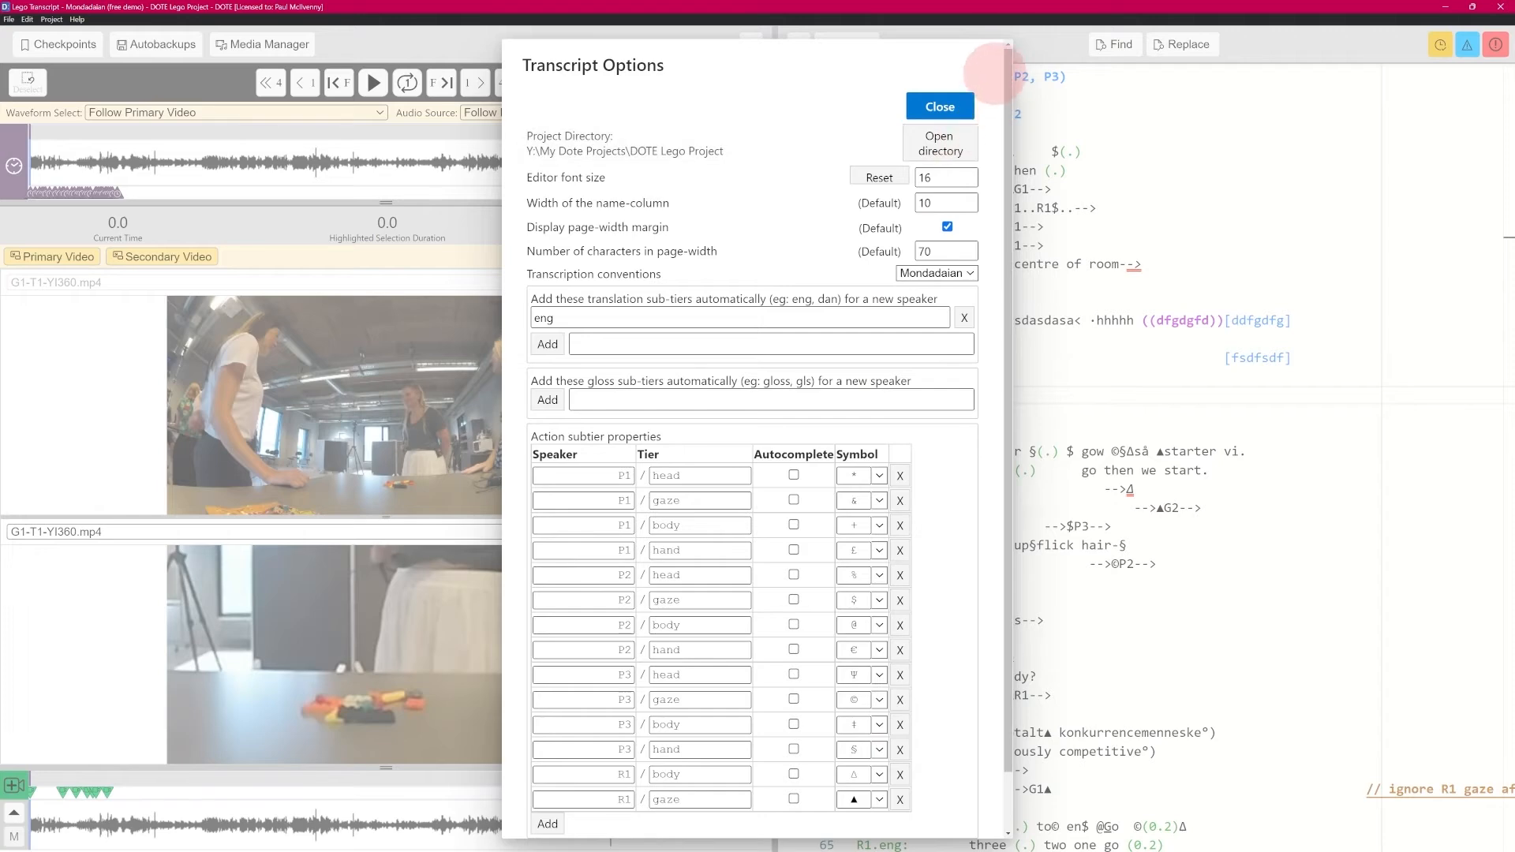
{"action": "left_click", "coordinate": [943, 106]}
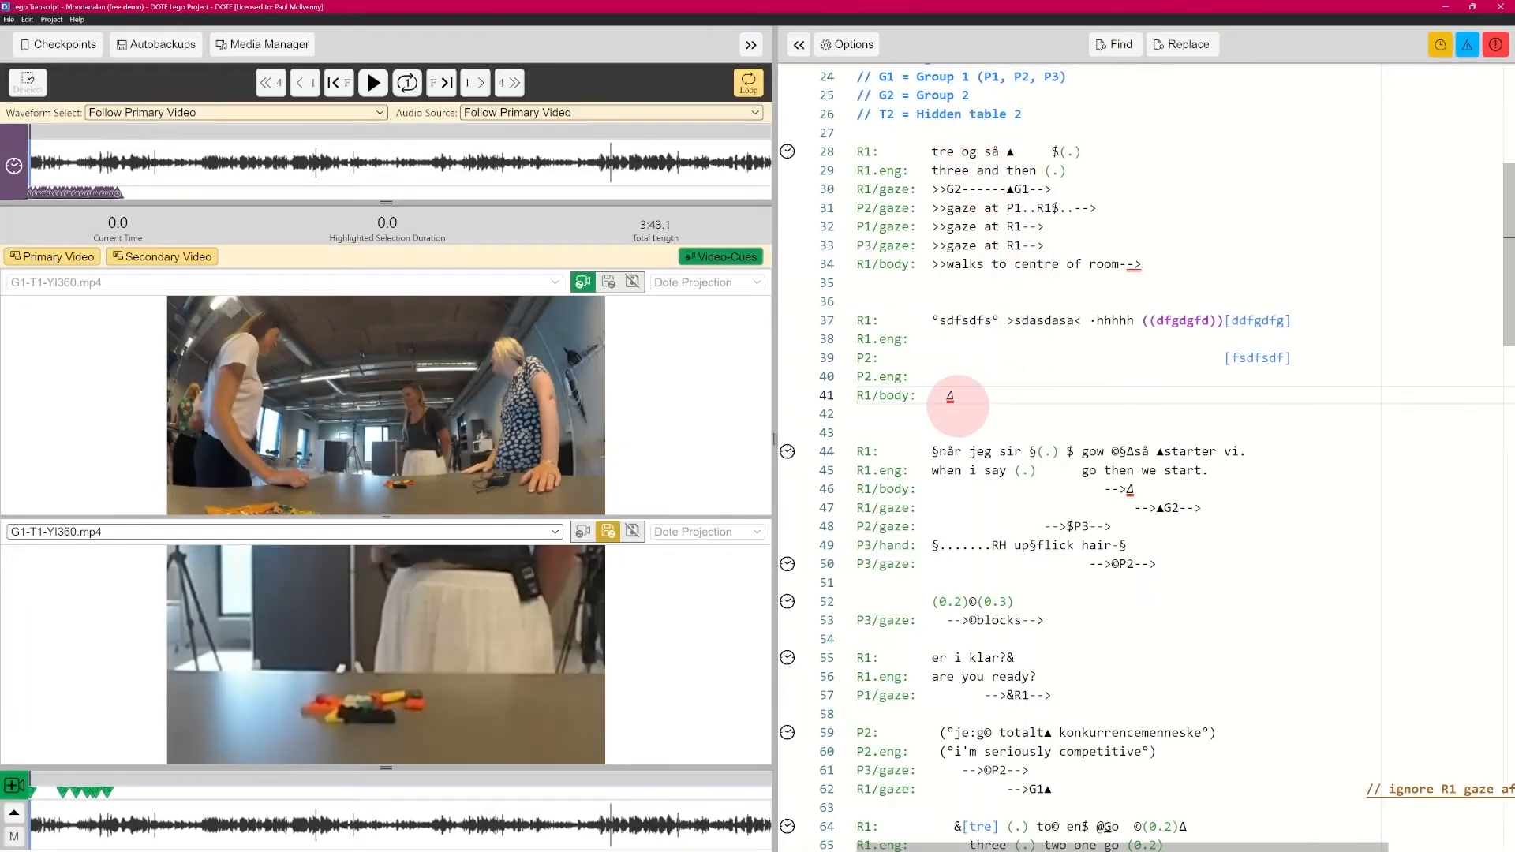
Complete the R1/body line around the Δ symbol so it reads -->Δmoves-->
{"action": "left_click", "coordinate": [1017, 404]}
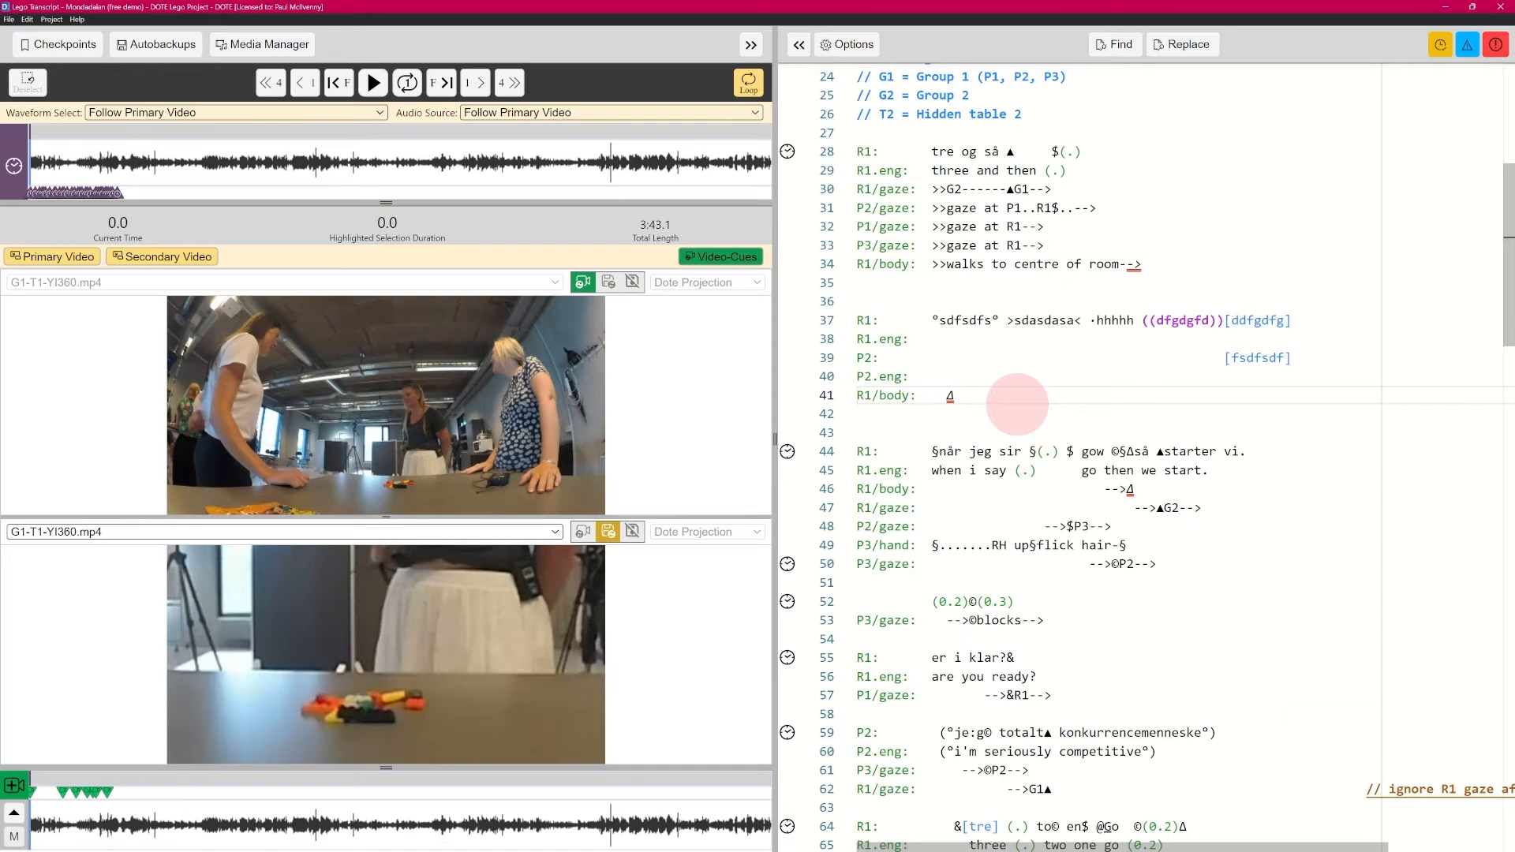
{"action": "type", "text": "moves-->"}
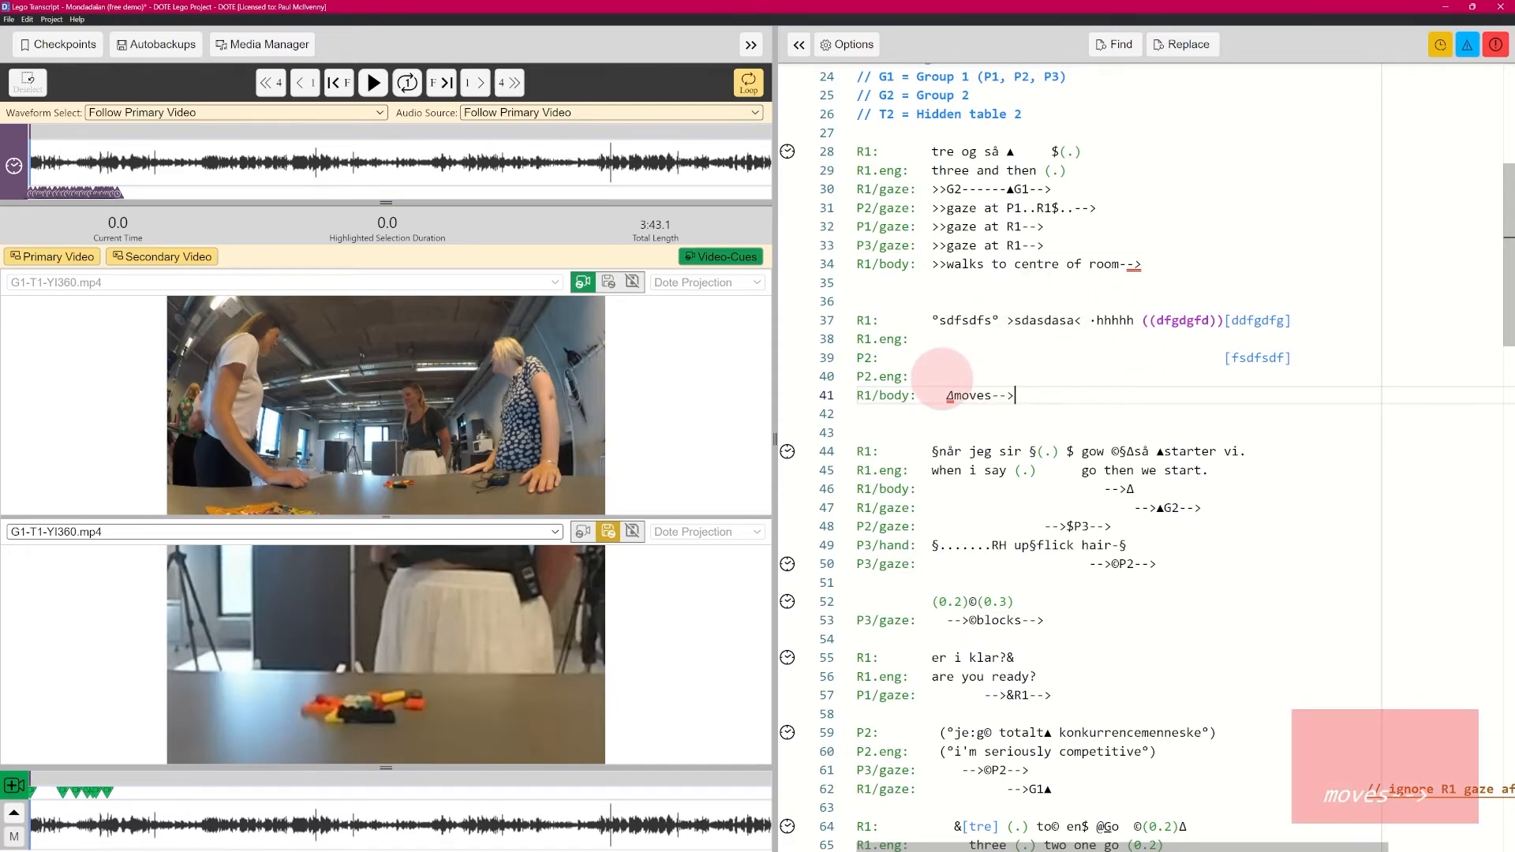
{"action": "left_click", "coordinate": [950, 404]}
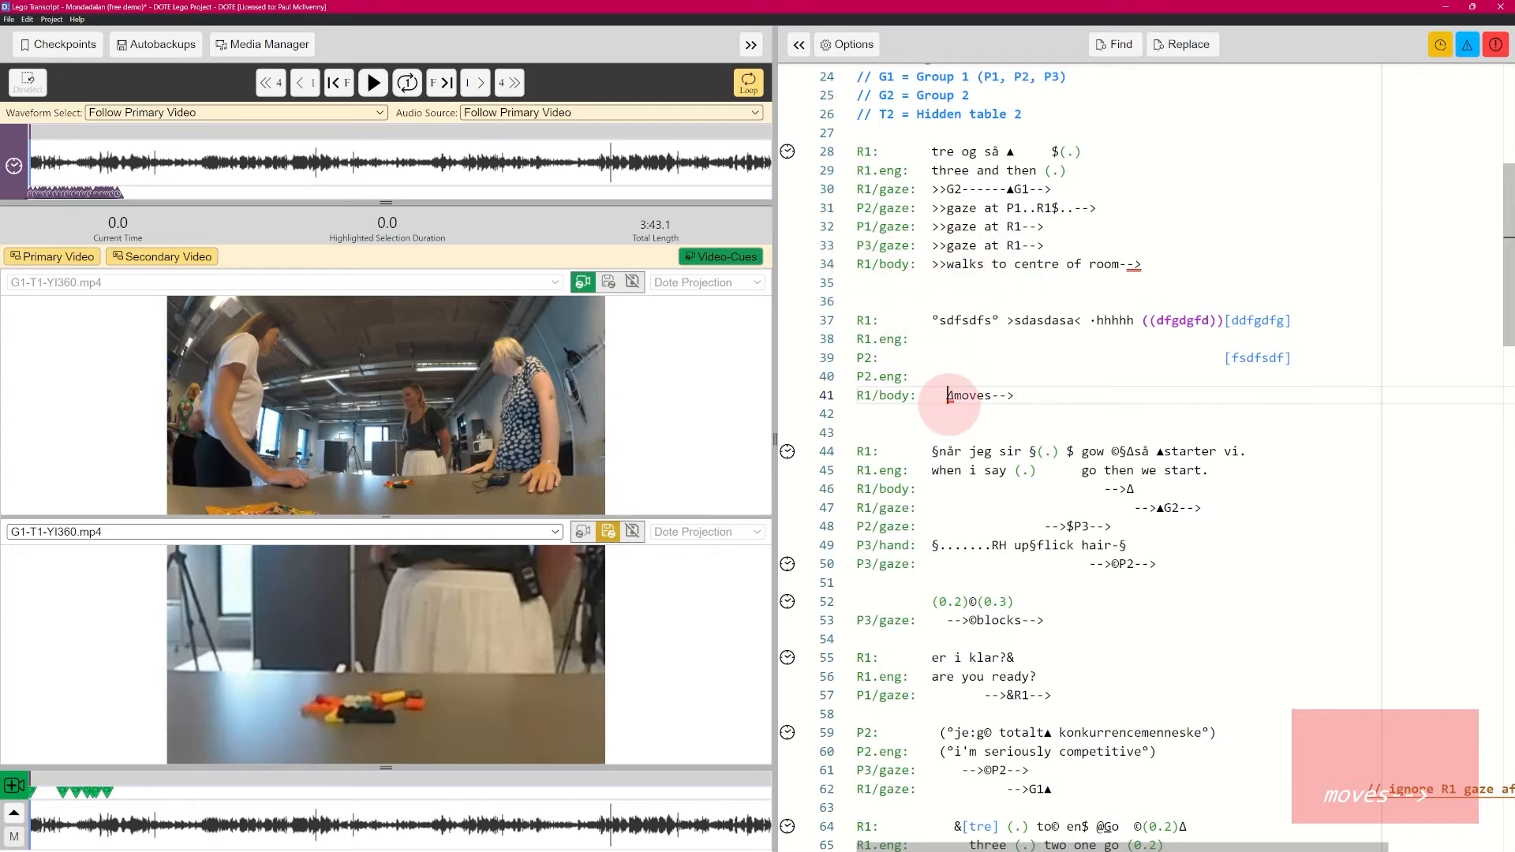
{"action": "type", "text": "-->"}
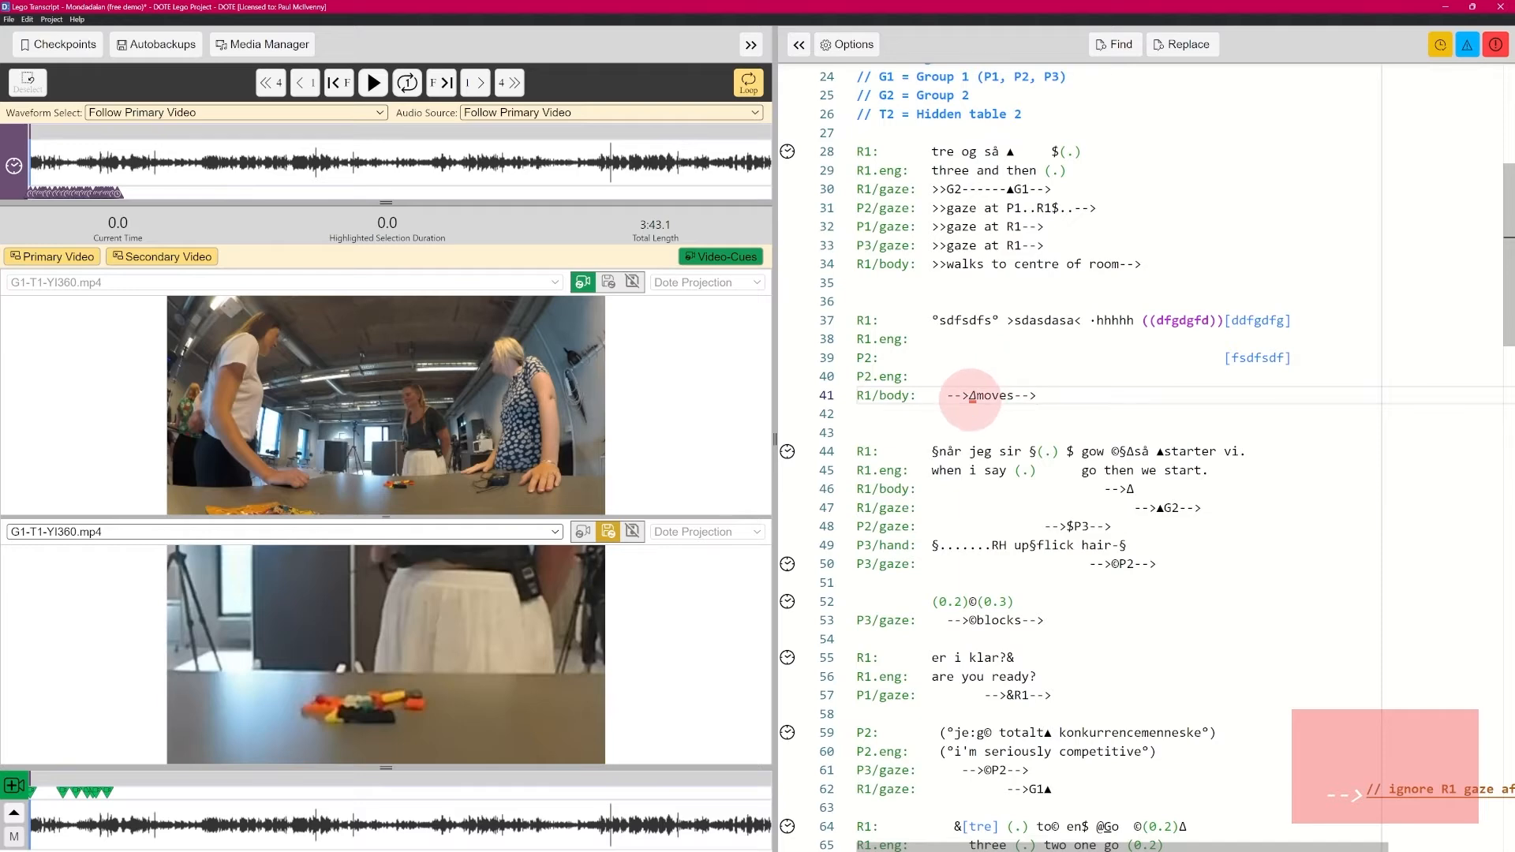
{"action": "mouse_move", "coordinate": [969, 399]}
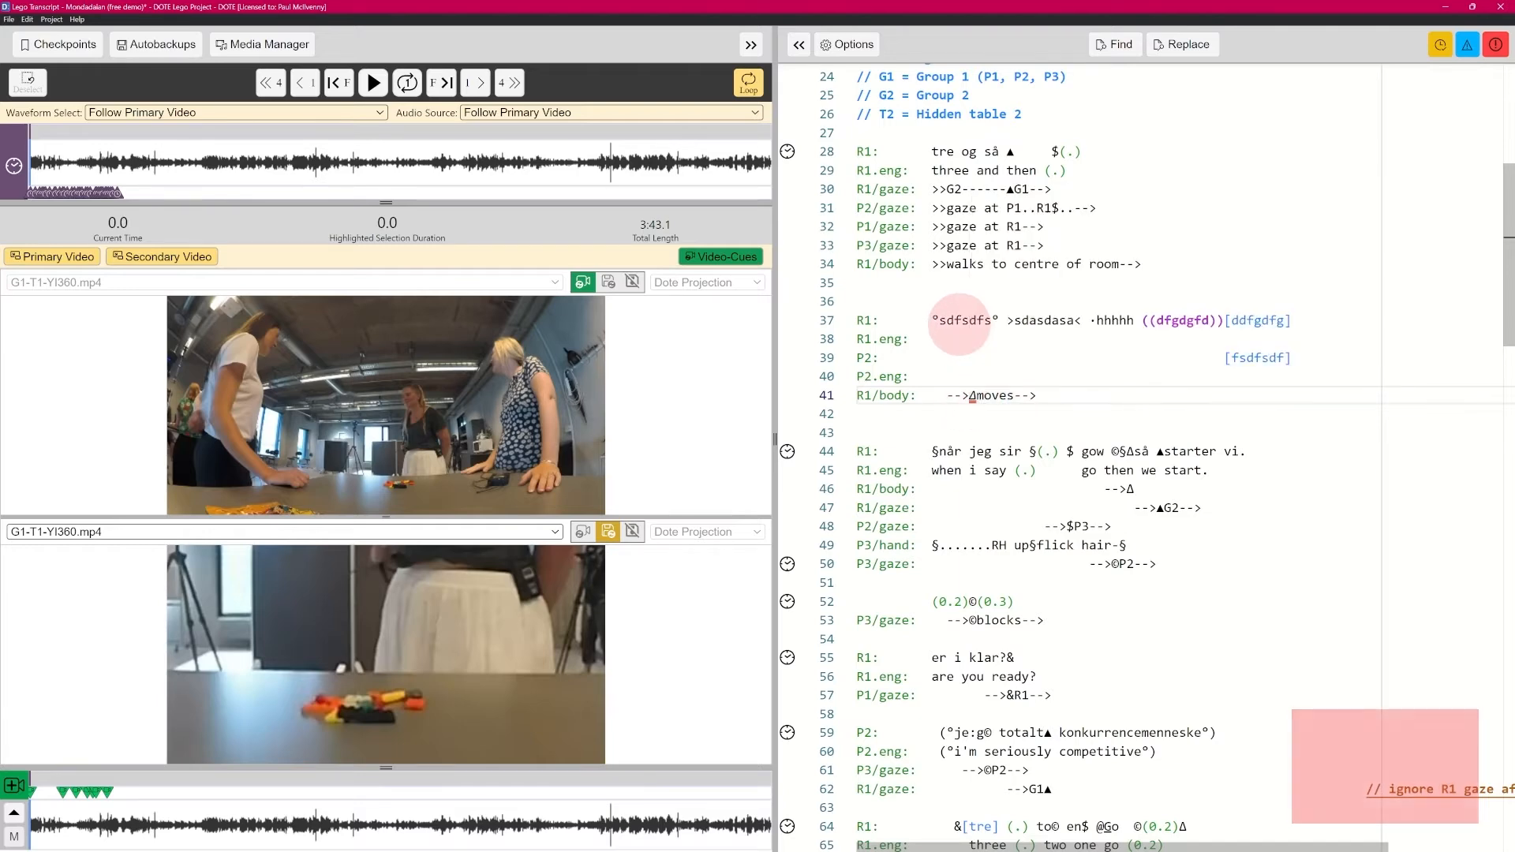
{"action": "left_click", "coordinate": [1001, 320]}
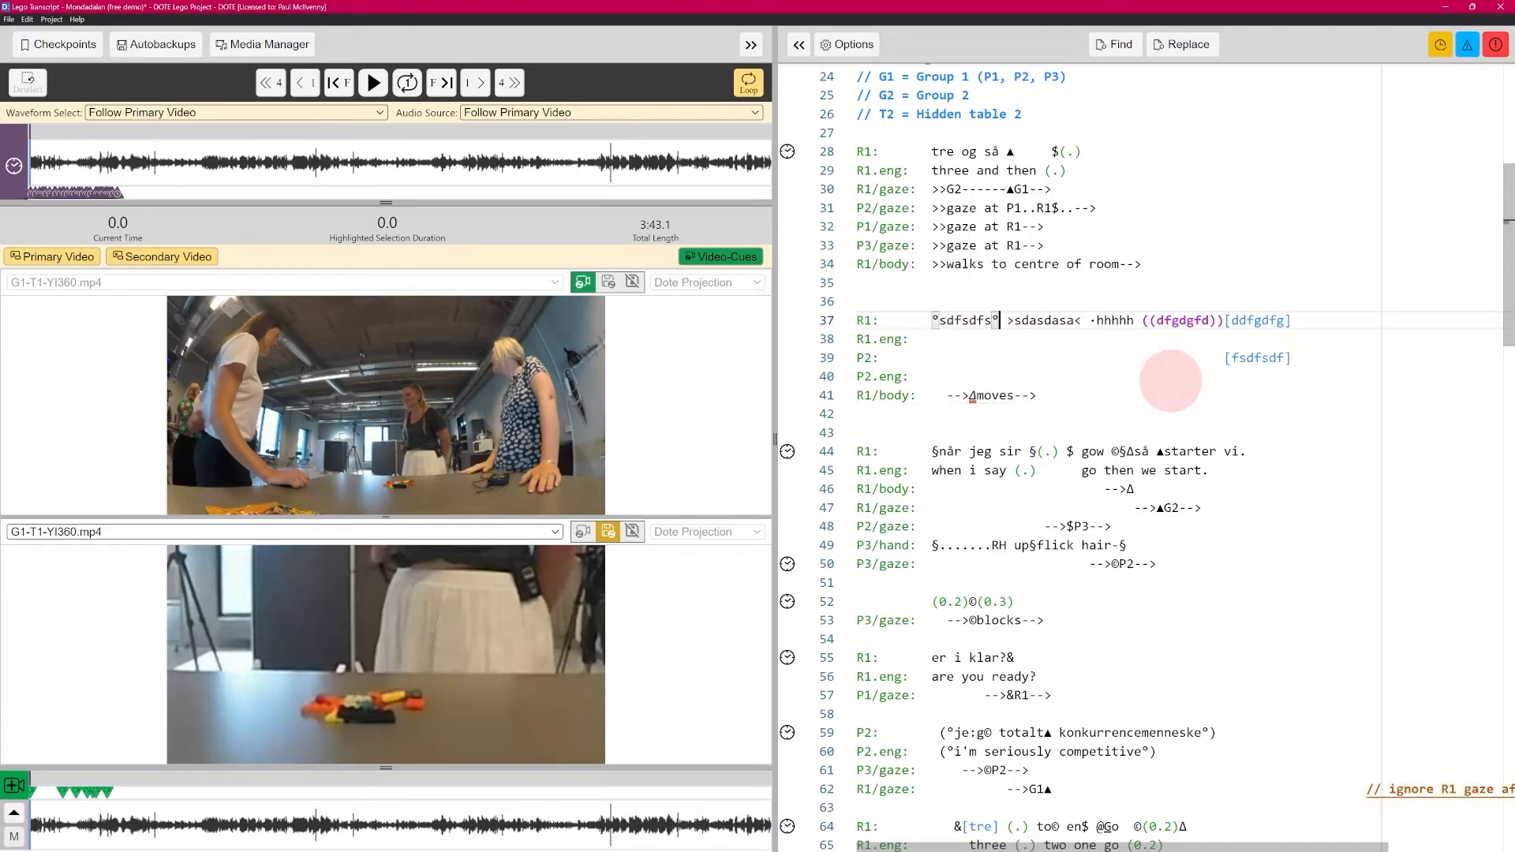
{"action": "key", "text": "BackSpace"}
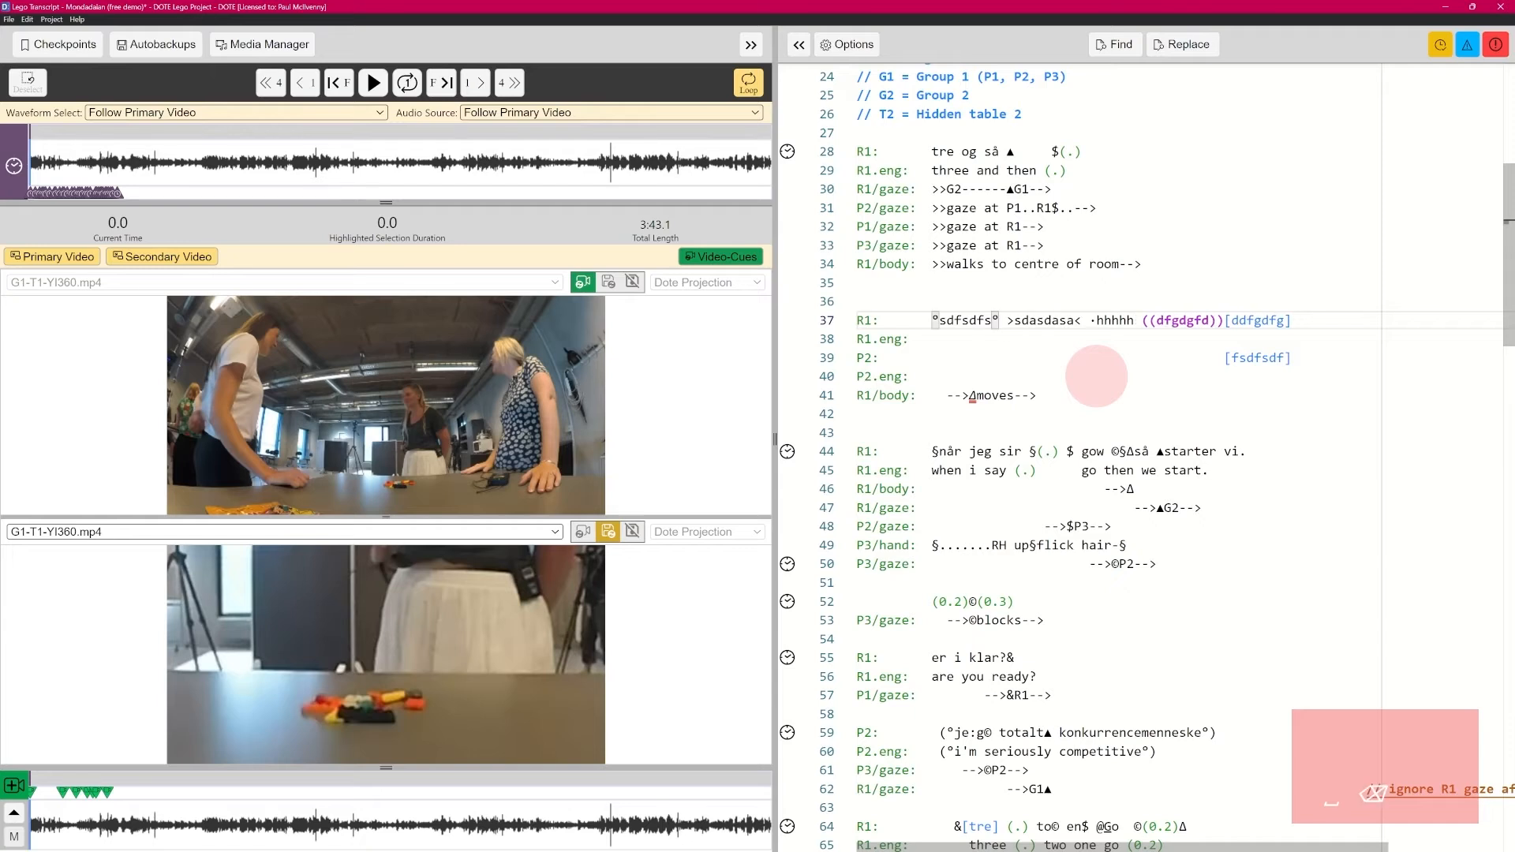
{"action": "key", "text": "BackSpace"}
{"action": "key", "text": "ctrl+space"}
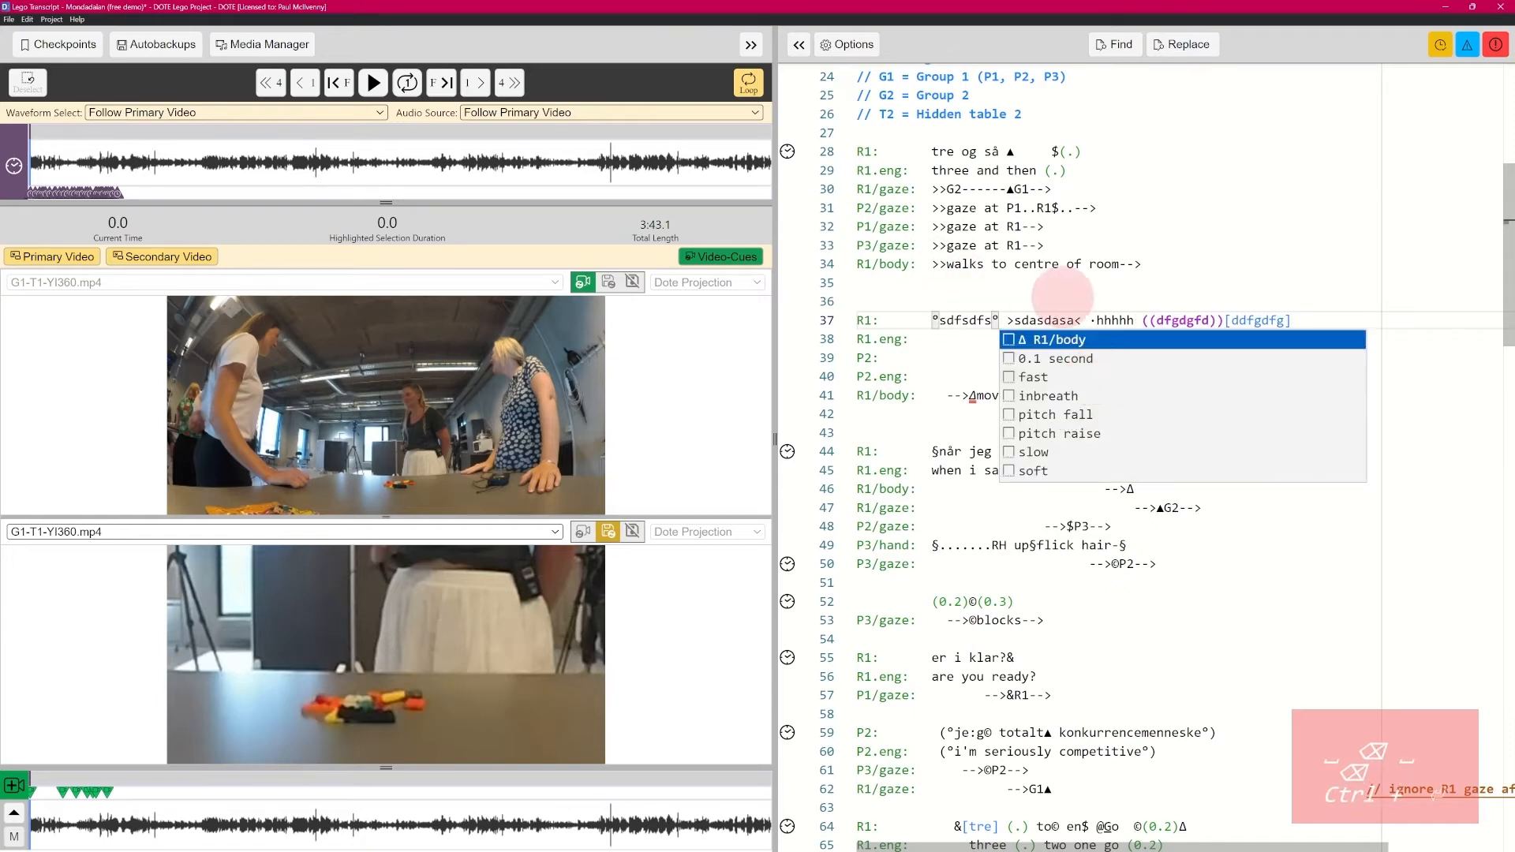
{"action": "left_click", "coordinate": [978, 357]}
Insert the suggested R1/body symbol Δ after ·hhhhh on R1's line 37 and apply the quick fix for misaligned components
{"action": "left_click", "coordinate": [1135, 319]}
{"action": "key", "text": "ctrl+space"}
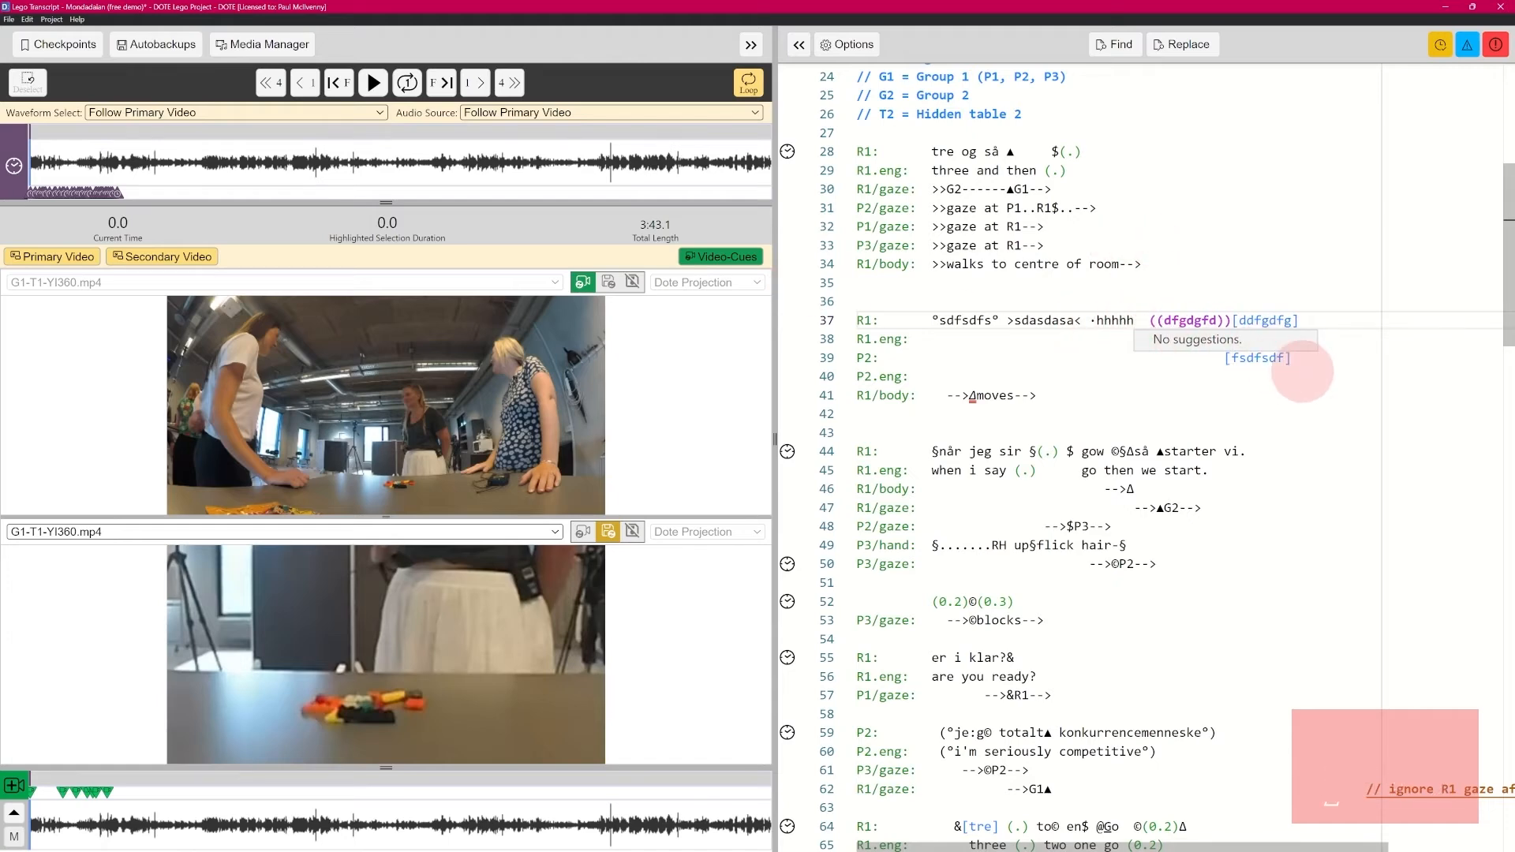
{"action": "key", "text": "ctrl+space"}
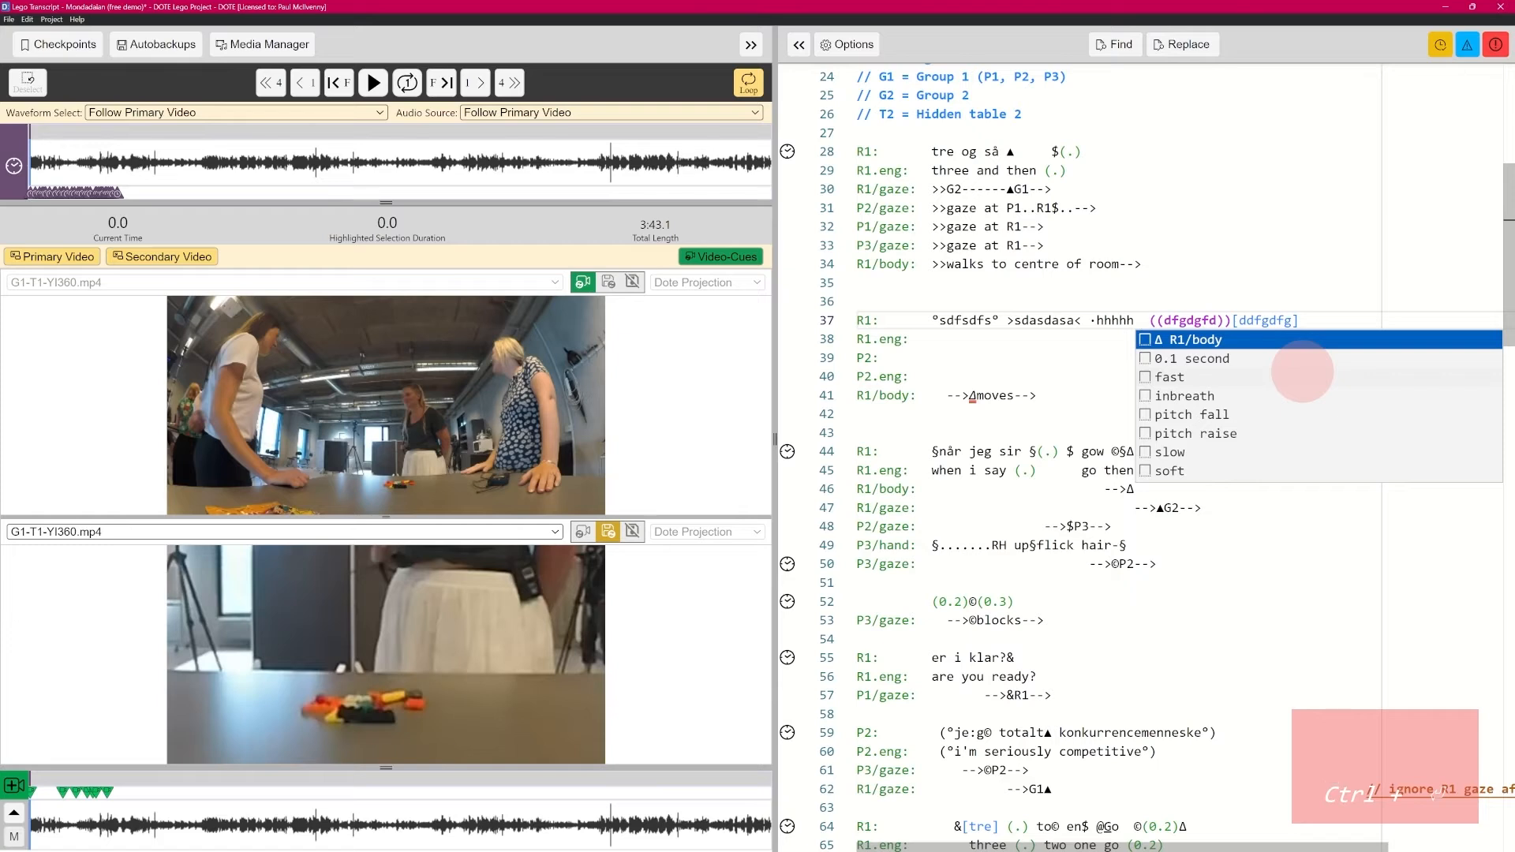
{"action": "key", "text": "Return"}
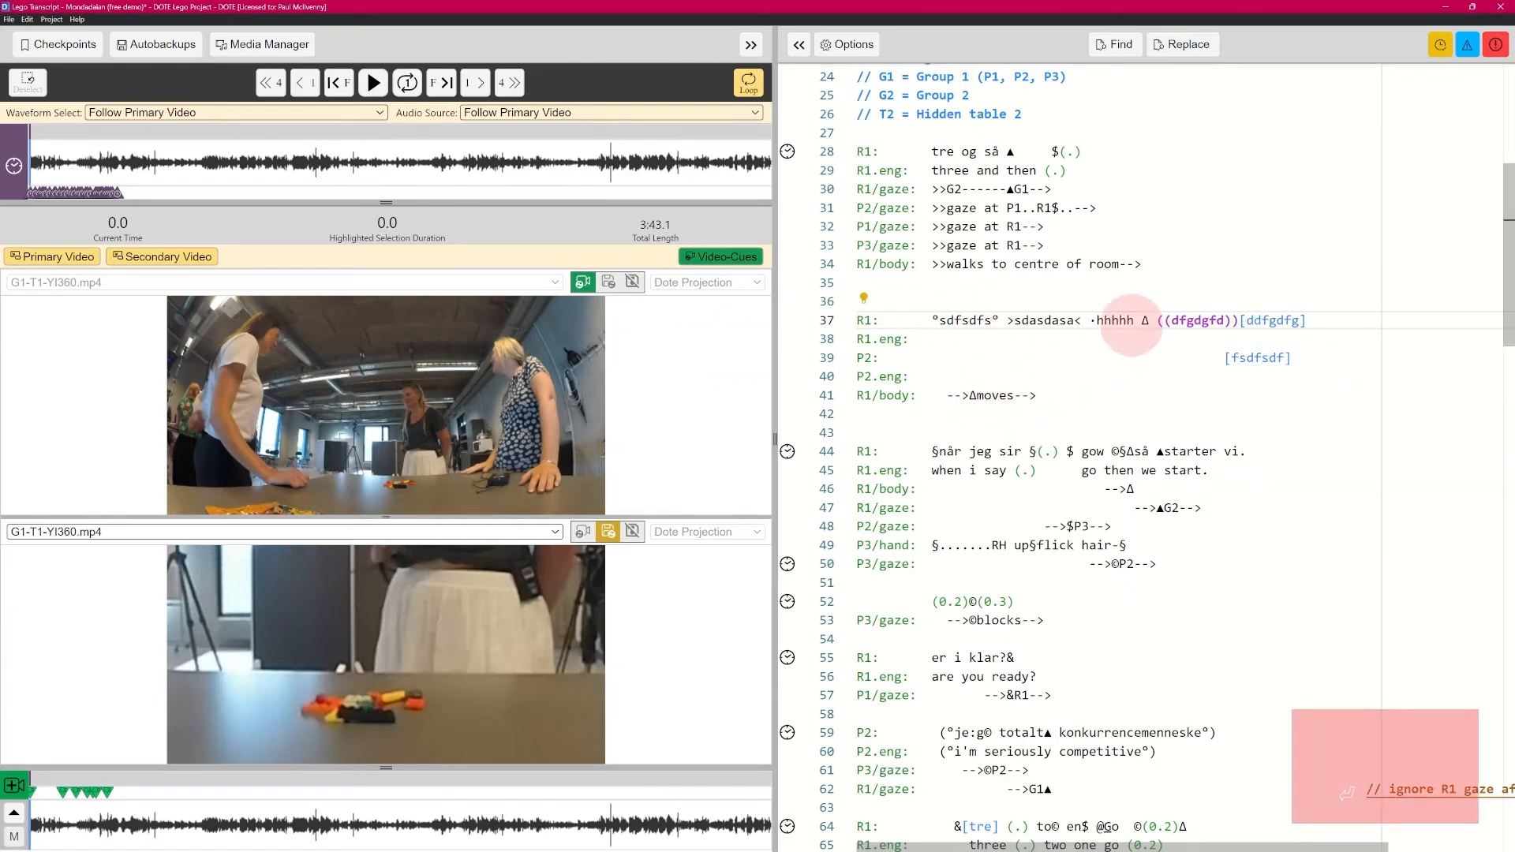
{"action": "left_click", "coordinate": [863, 298]}
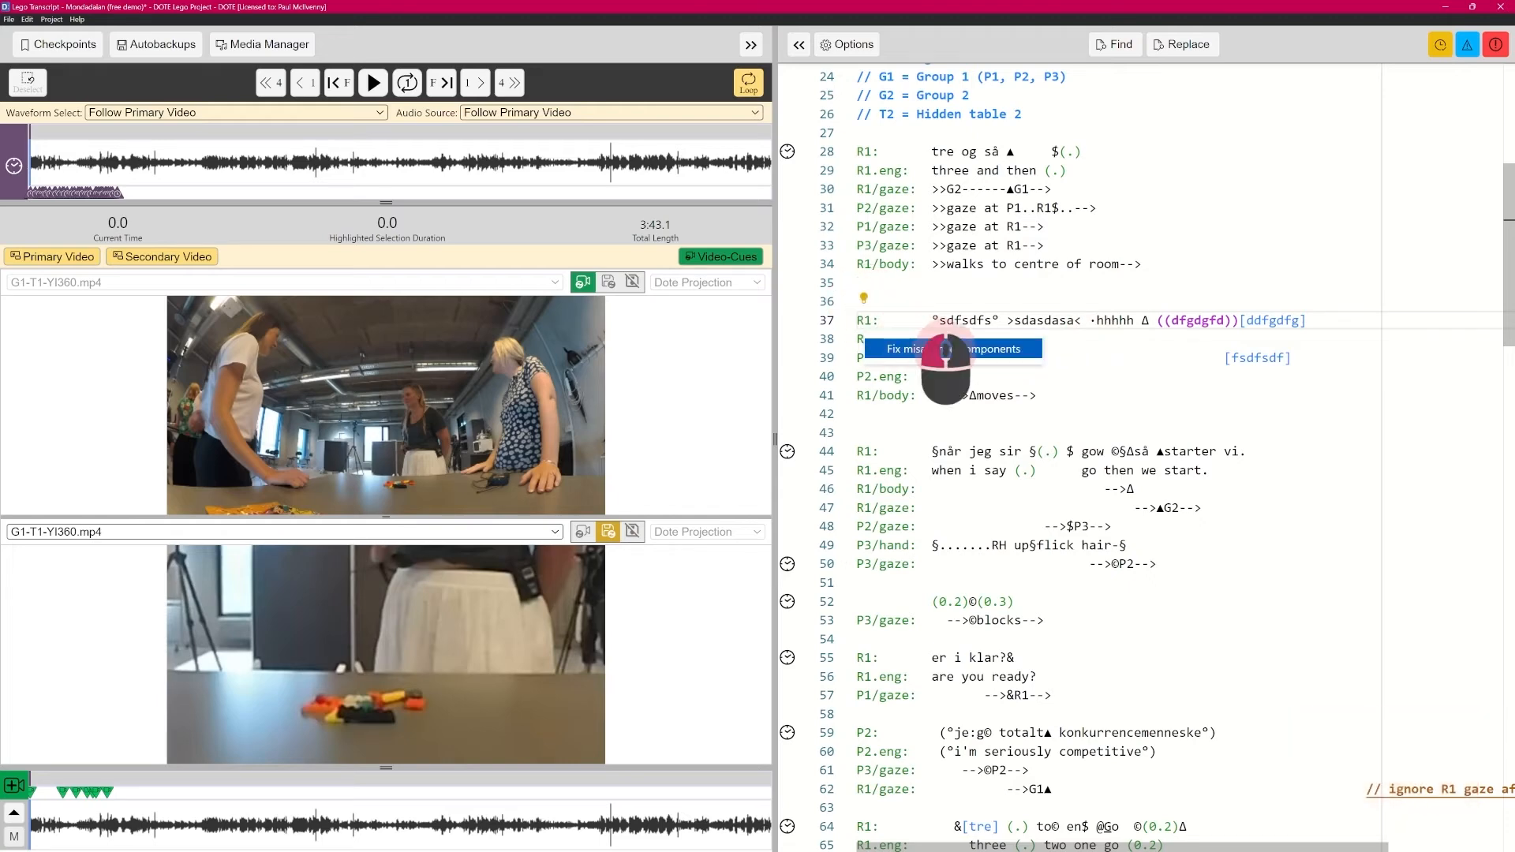
{"action": "left_click", "coordinate": [954, 353]}
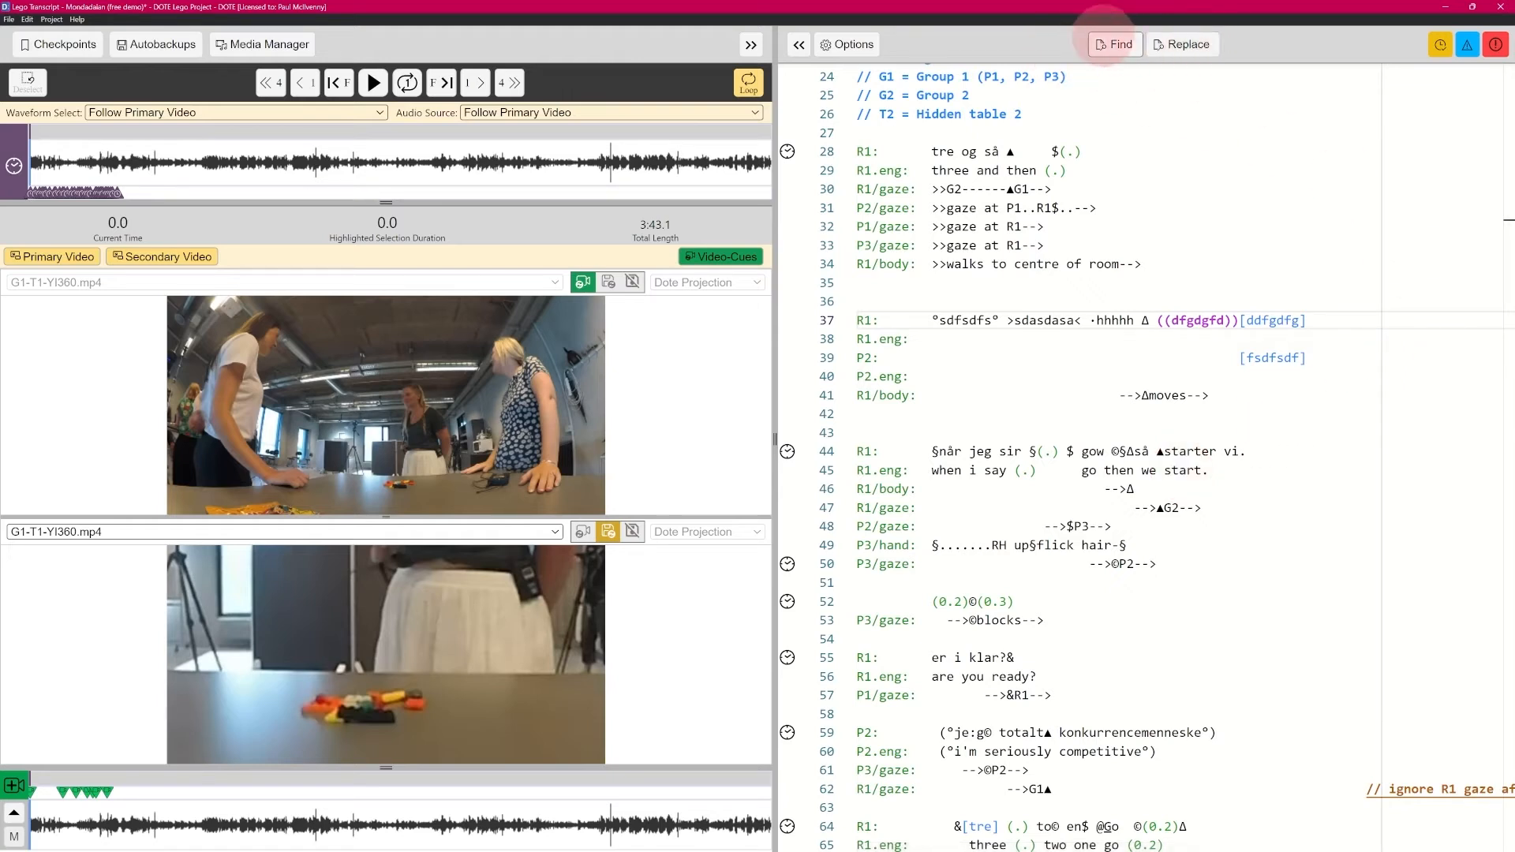
Search the transcript for the Δ symbol and close the search
{"action": "left_click", "coordinate": [1120, 45]}
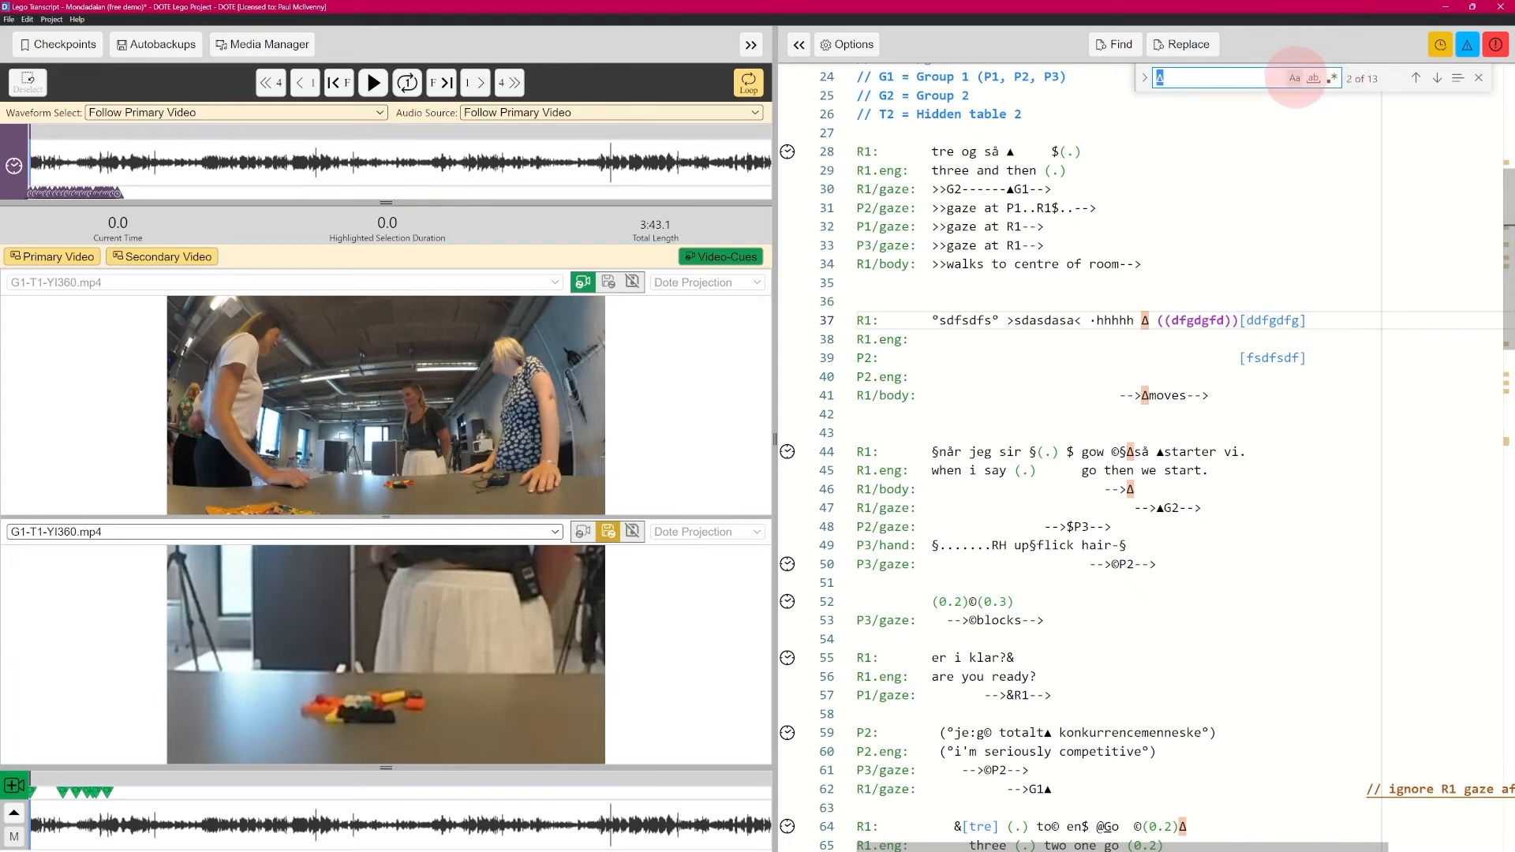
{"action": "left_click", "coordinate": [1479, 78]}
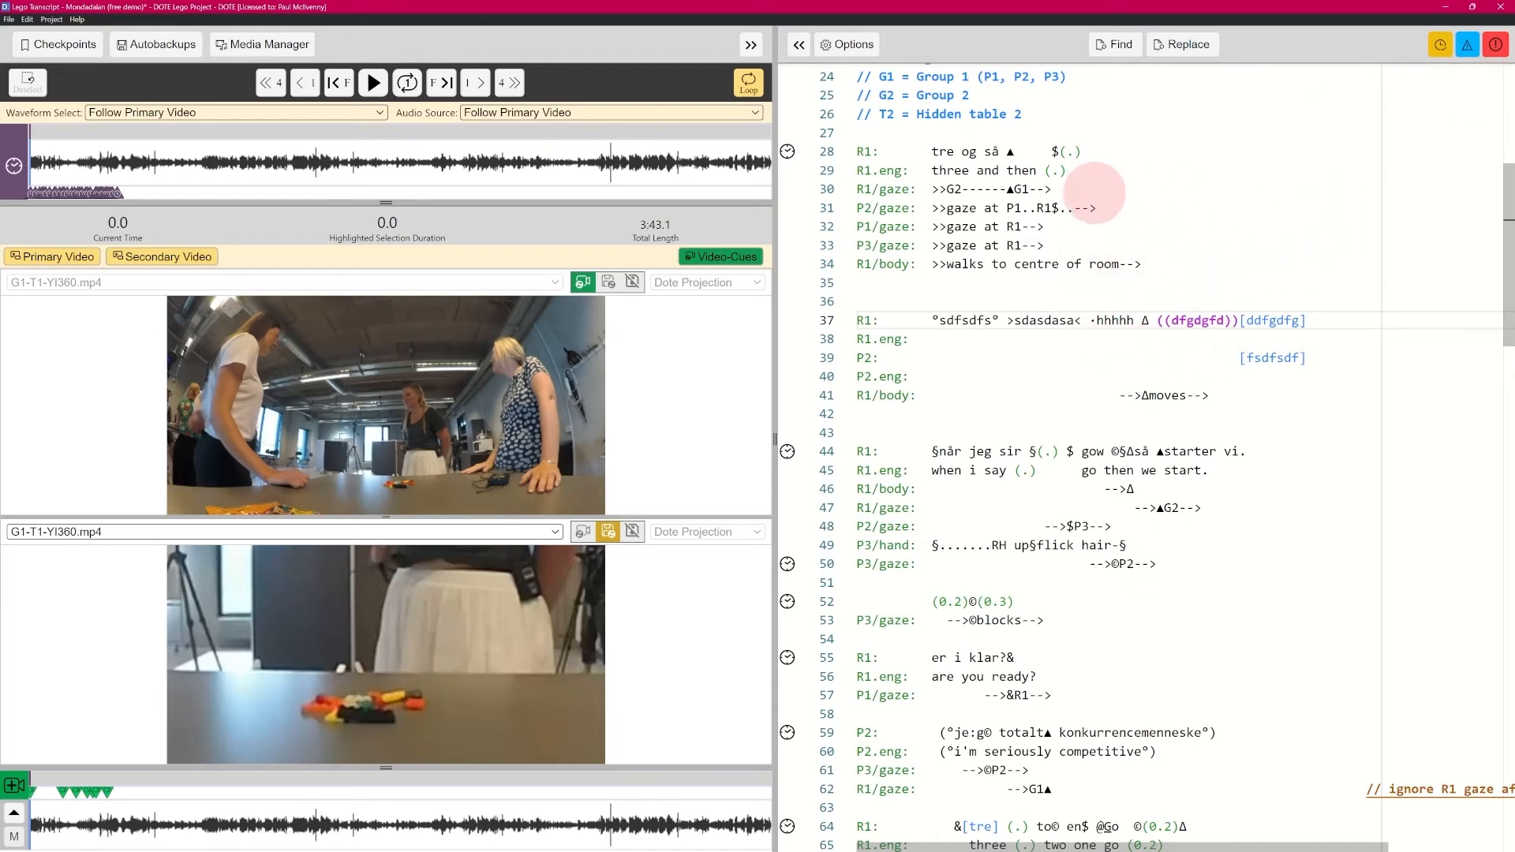
Select all occurrences of "go" starting from R1.eng's line 45, examine the matches through the transcript, and clear the selection
{"action": "scroll", "coordinate": [1499, 276], "scroll_direction": "up", "scroll_amount": 3}
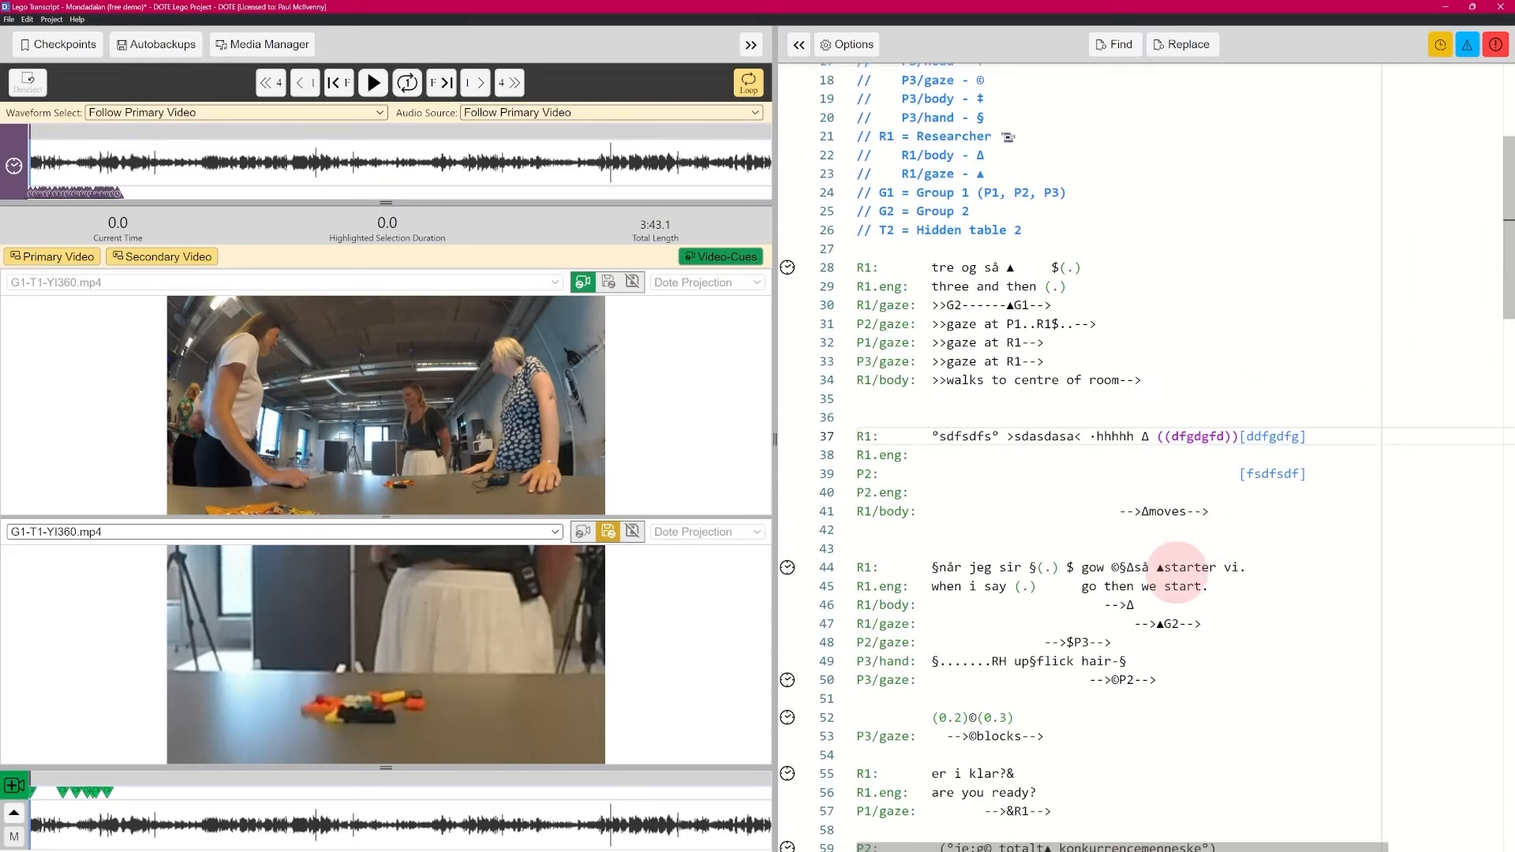
{"action": "double_click", "coordinate": [1088, 587]}
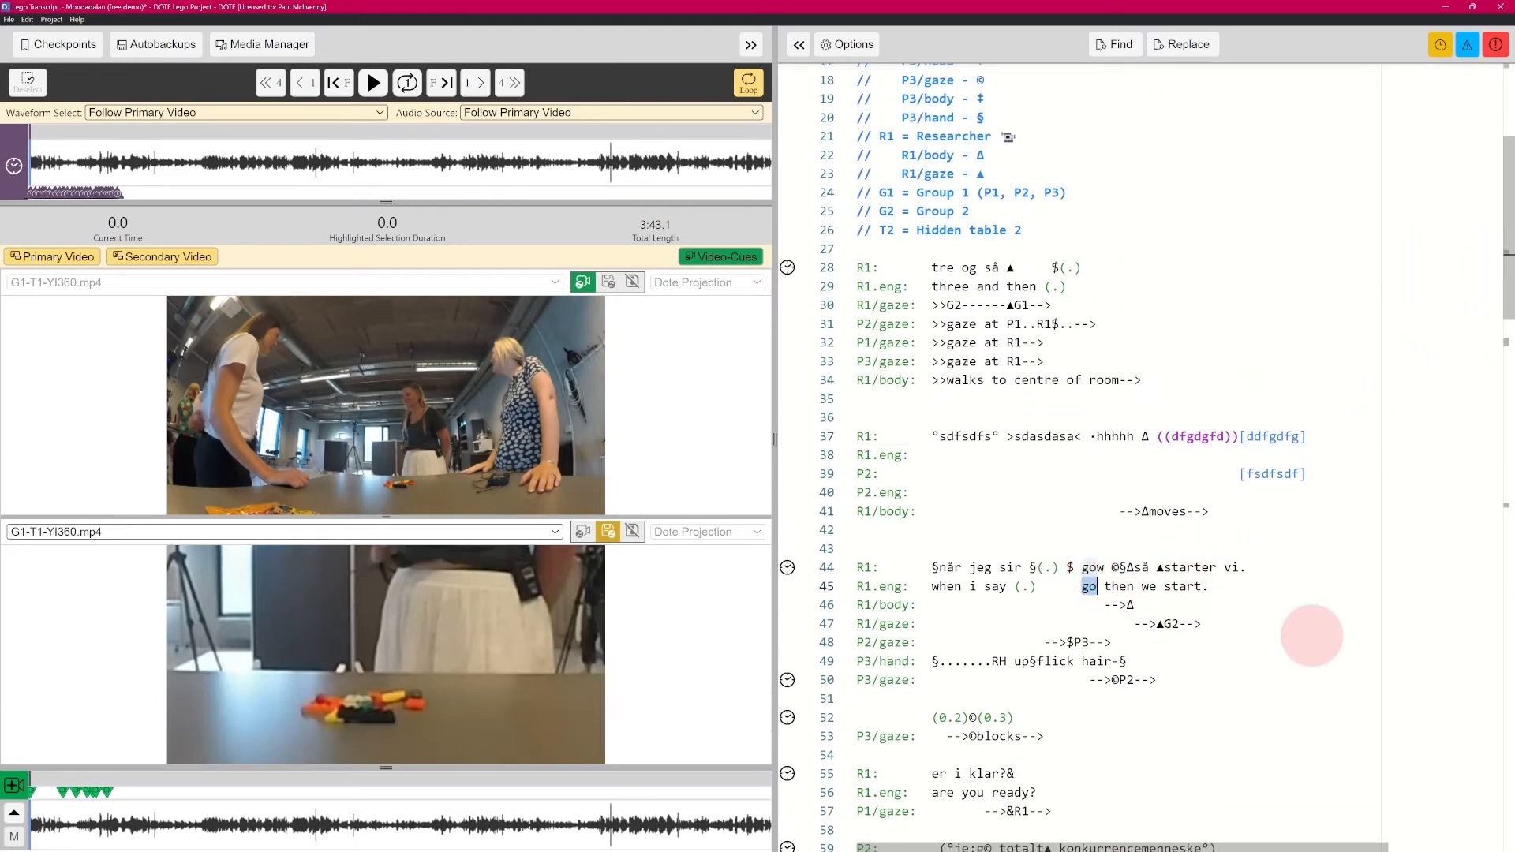
{"action": "right_click", "coordinate": [1088, 593]}
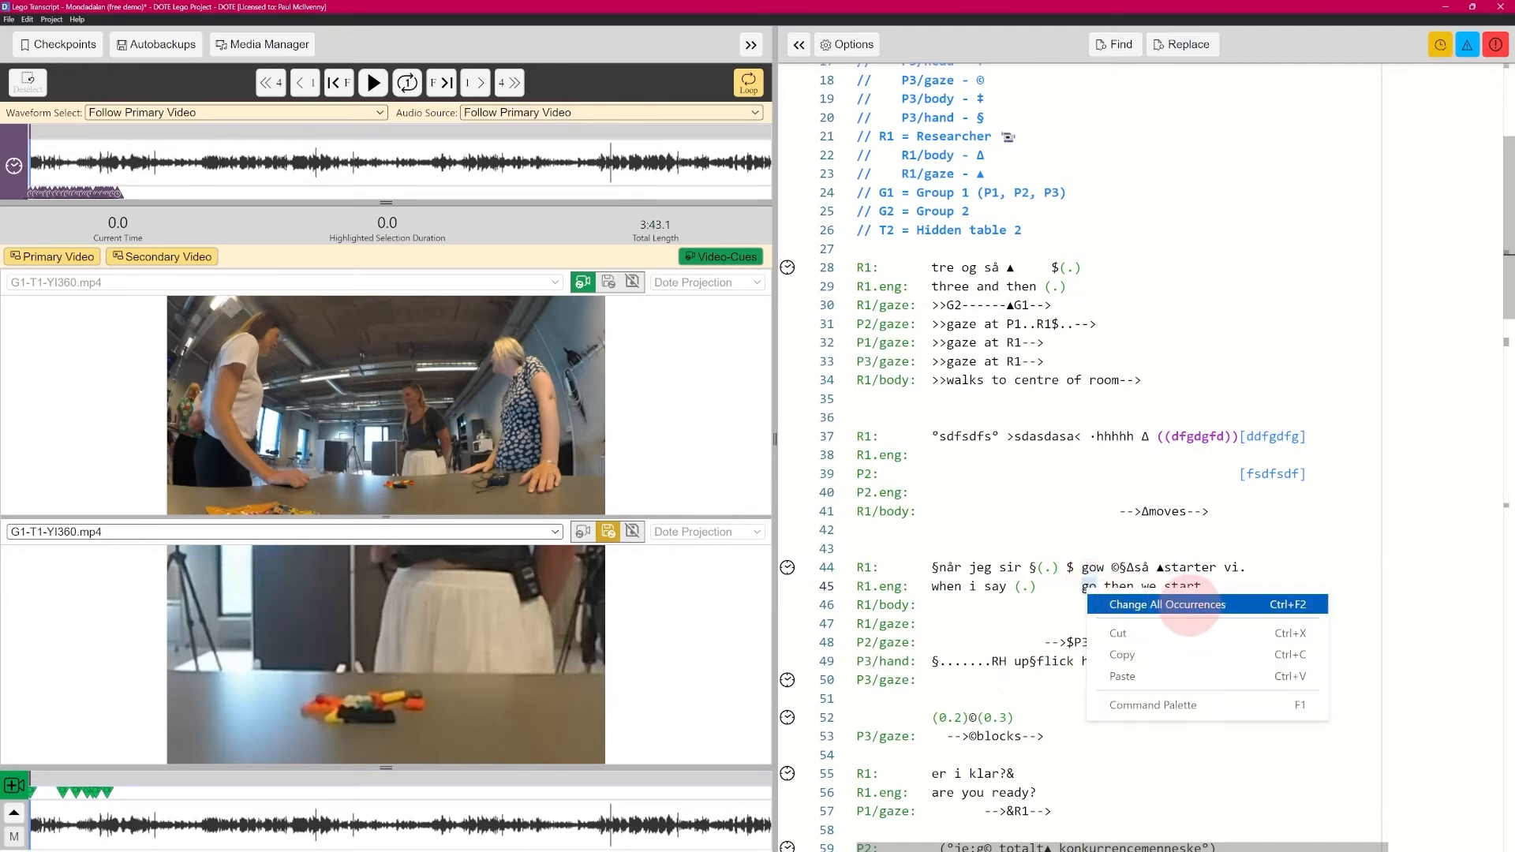
{"action": "left_click", "coordinate": [1168, 604]}
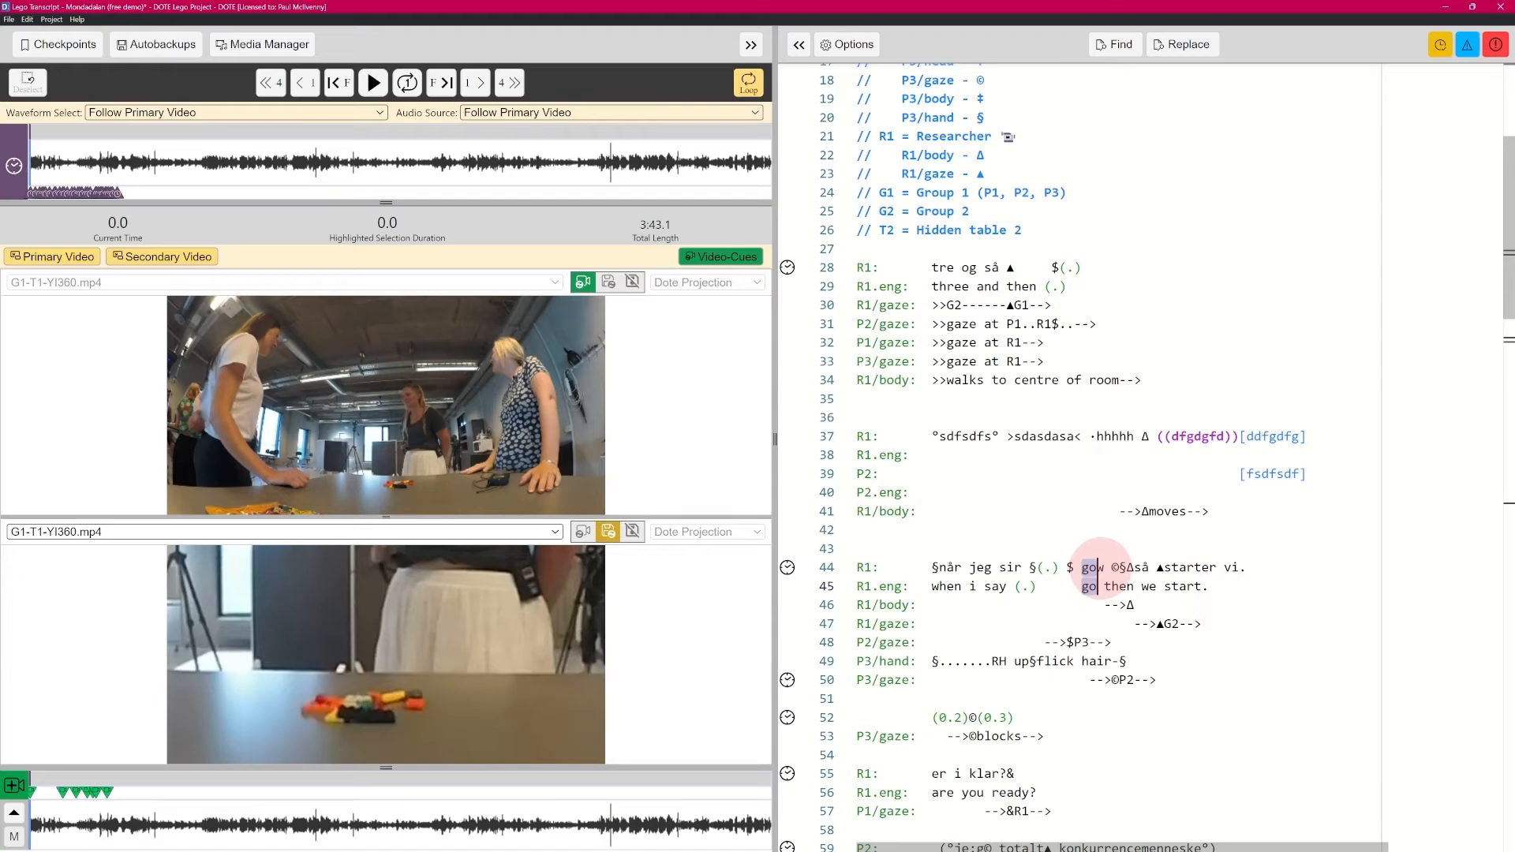
{"action": "left_click_drag", "start_coordinate": [1493, 300], "coordinate": [1502, 505]}
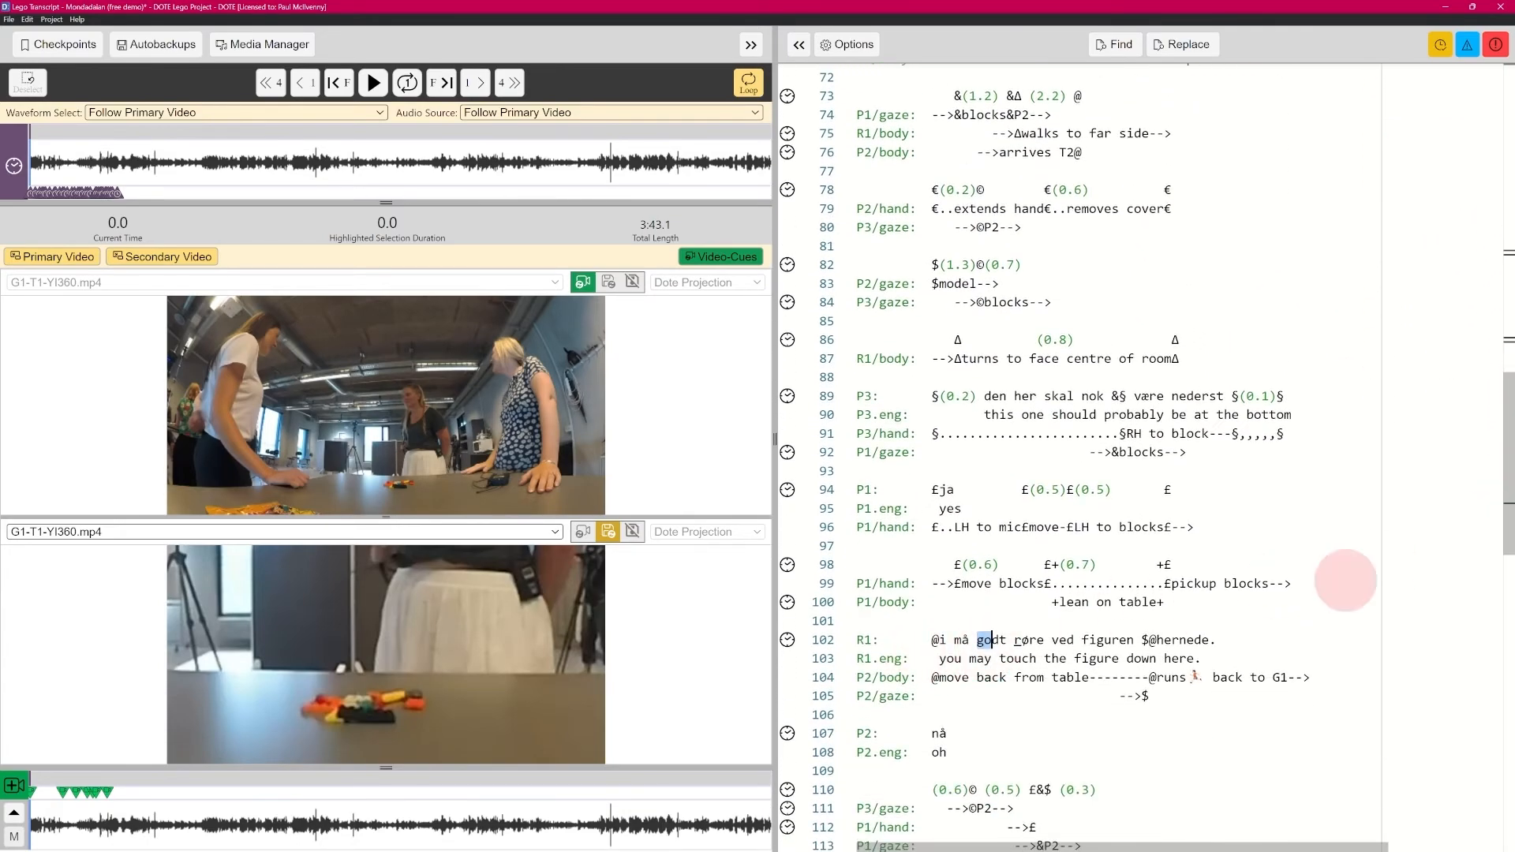
{"action": "left_click_drag", "start_coordinate": [1502, 450], "coordinate": [1503, 217]}
{"action": "left_click", "coordinate": [1262, 560]}
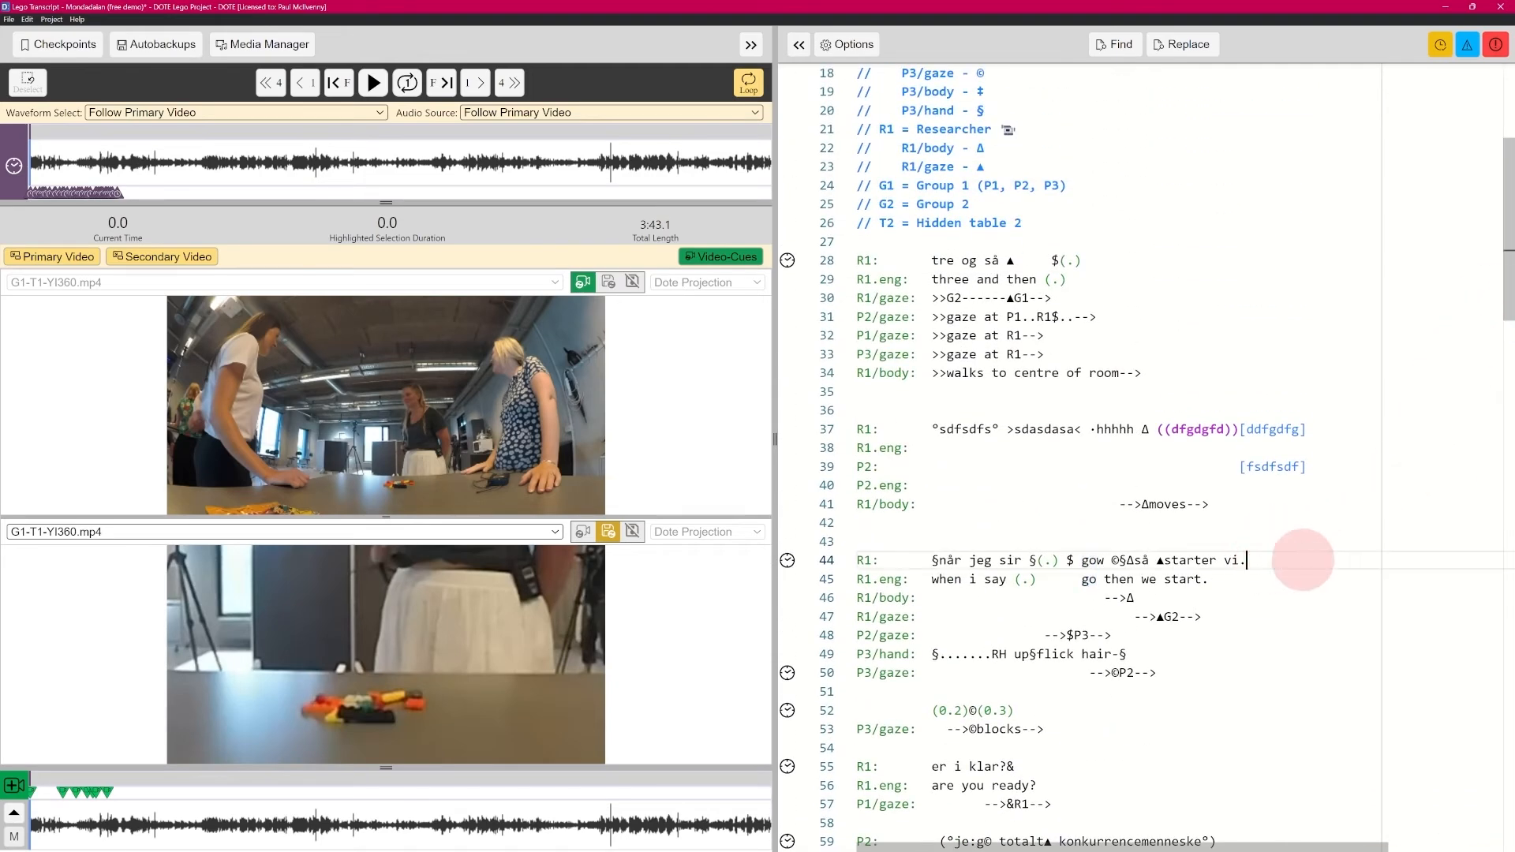
Select all occurrences of the R1/body tier name with Change All Occurrences, starting from line 34
{"action": "left_click", "coordinate": [978, 449]}
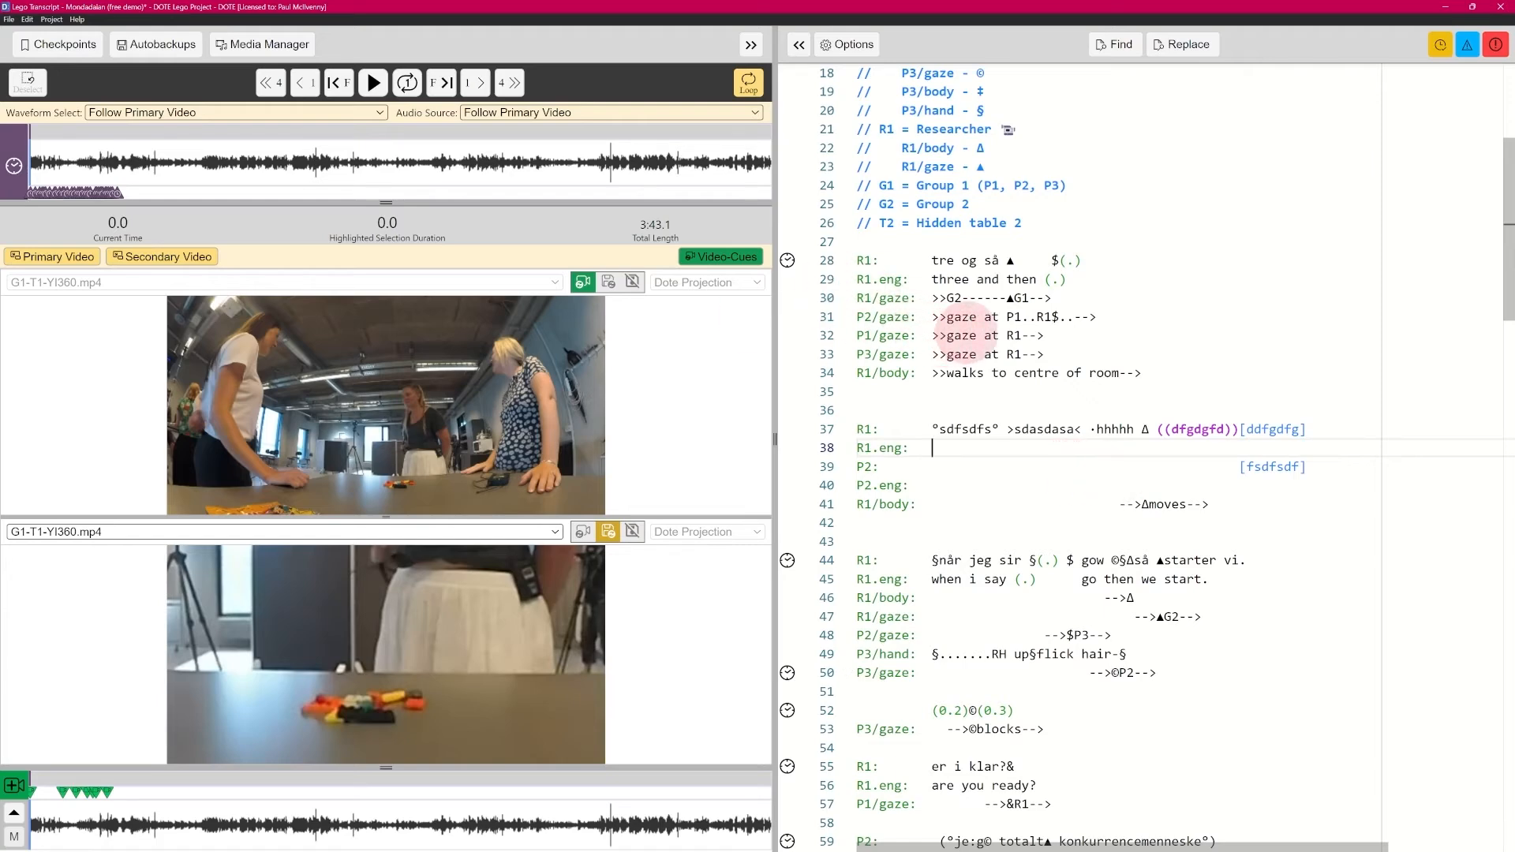
{"action": "left_click_drag", "start_coordinate": [907, 317], "coordinate": [857, 317]}
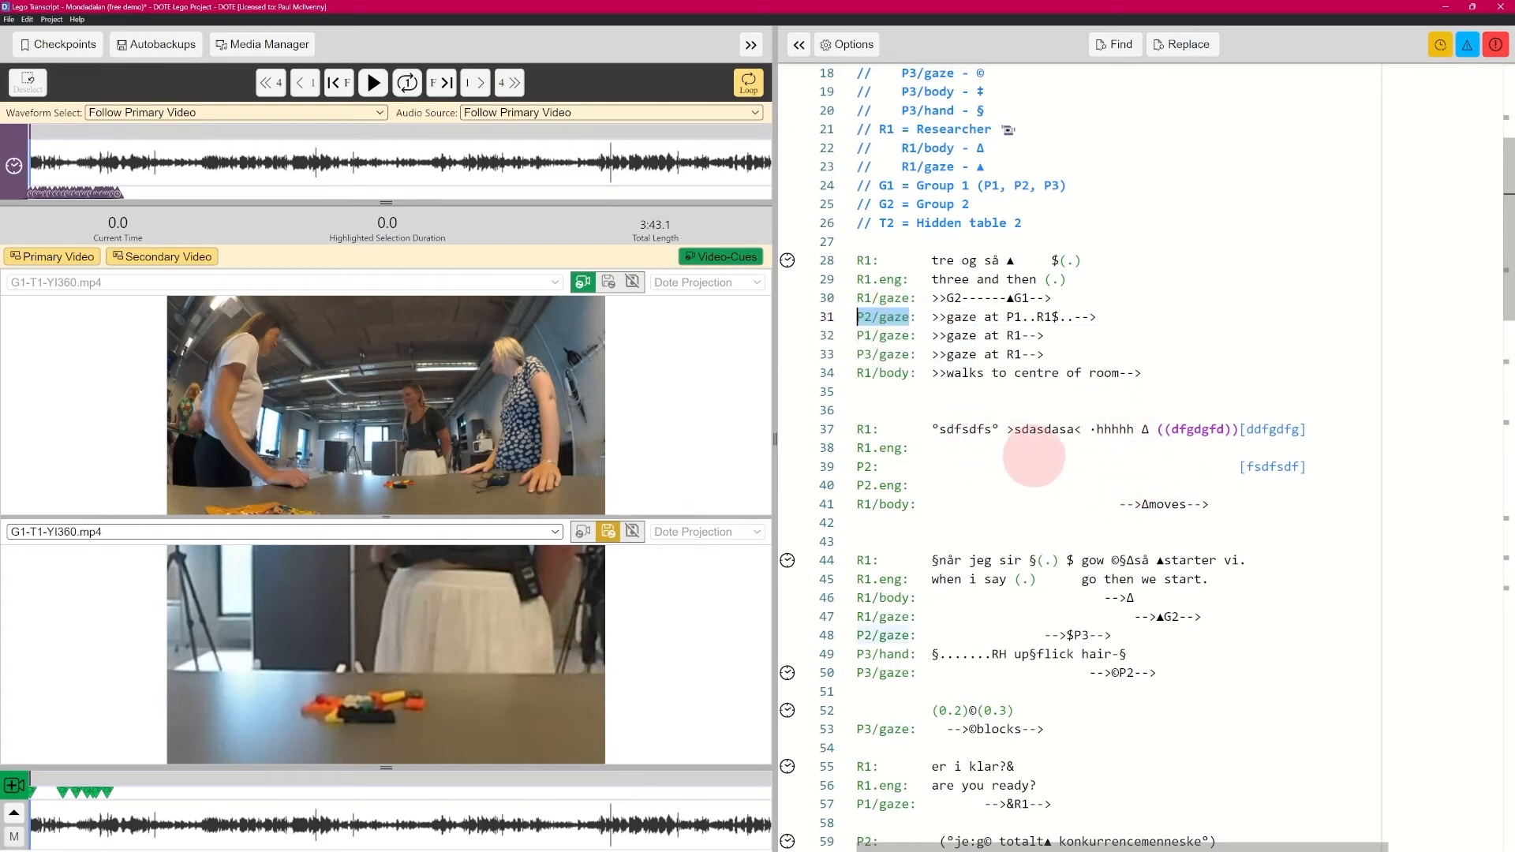
{"action": "left_click_drag", "start_coordinate": [908, 372], "coordinate": [839, 376]}
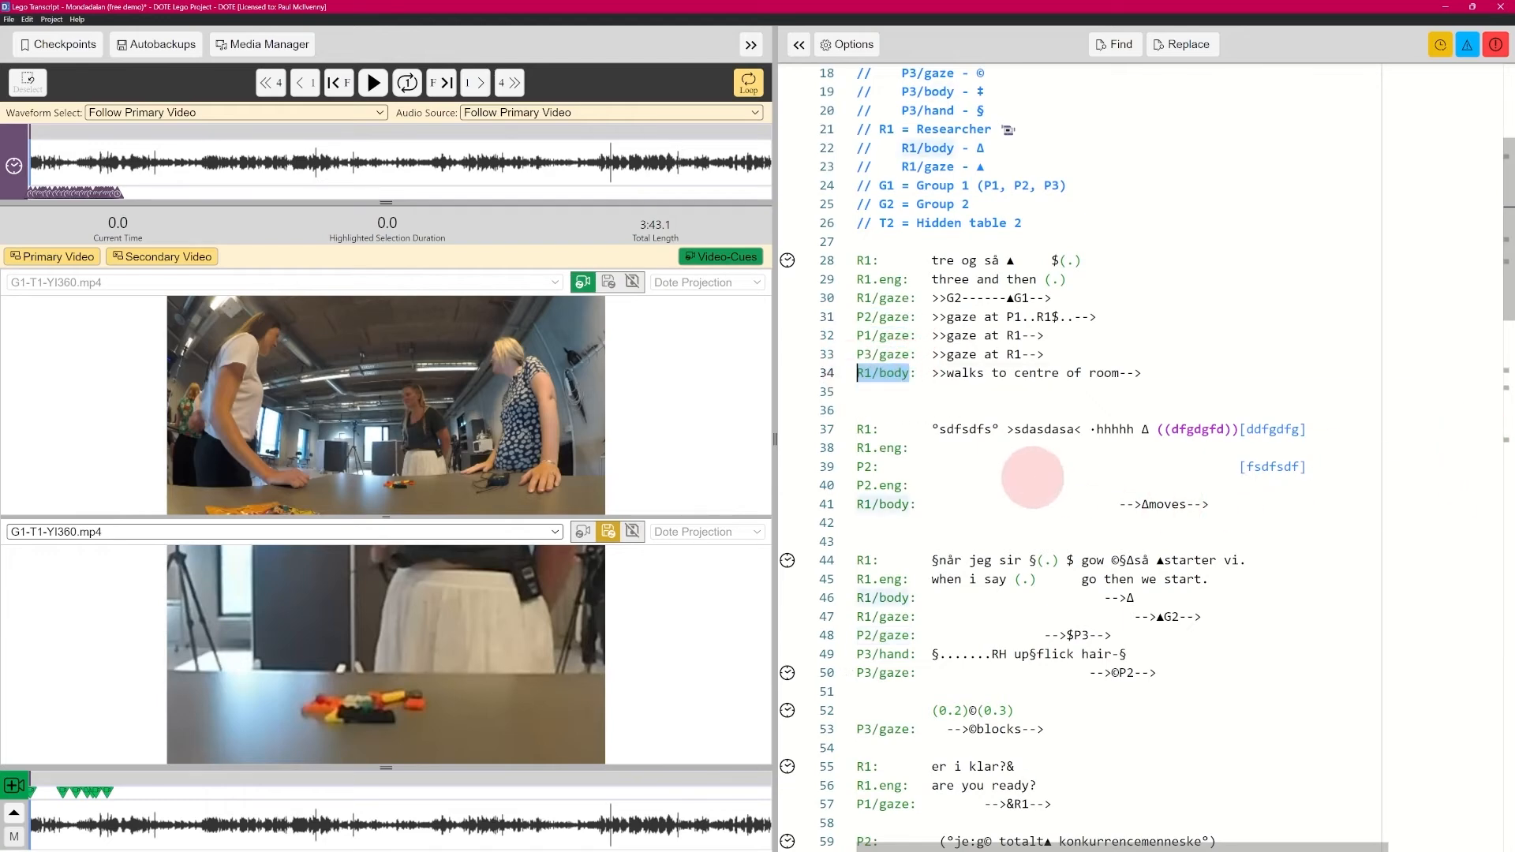
{"action": "right_click", "coordinate": [887, 376]}
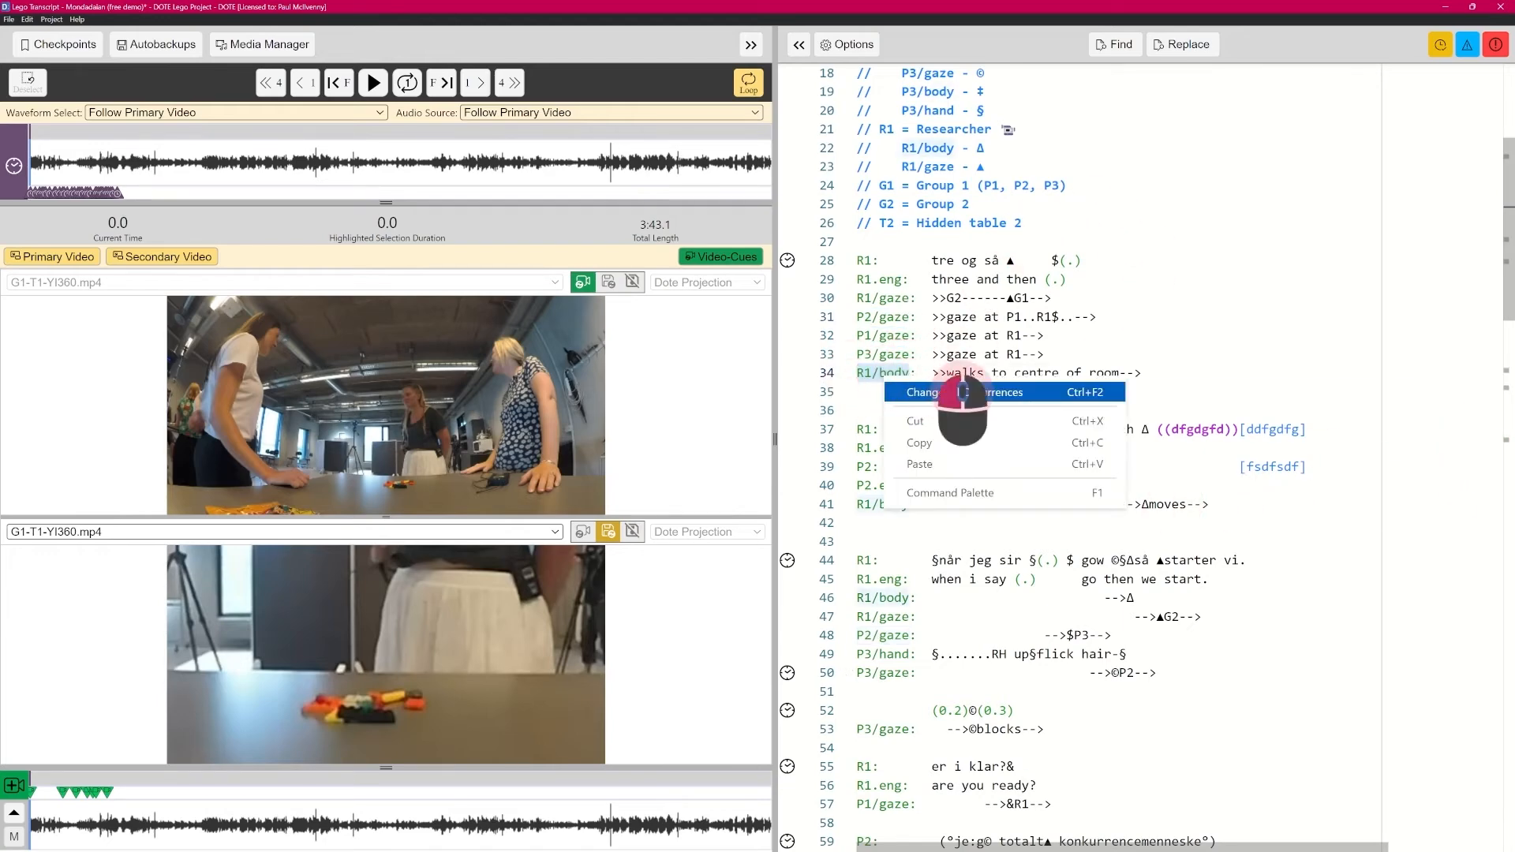
{"action": "left_click", "coordinate": [959, 392]}
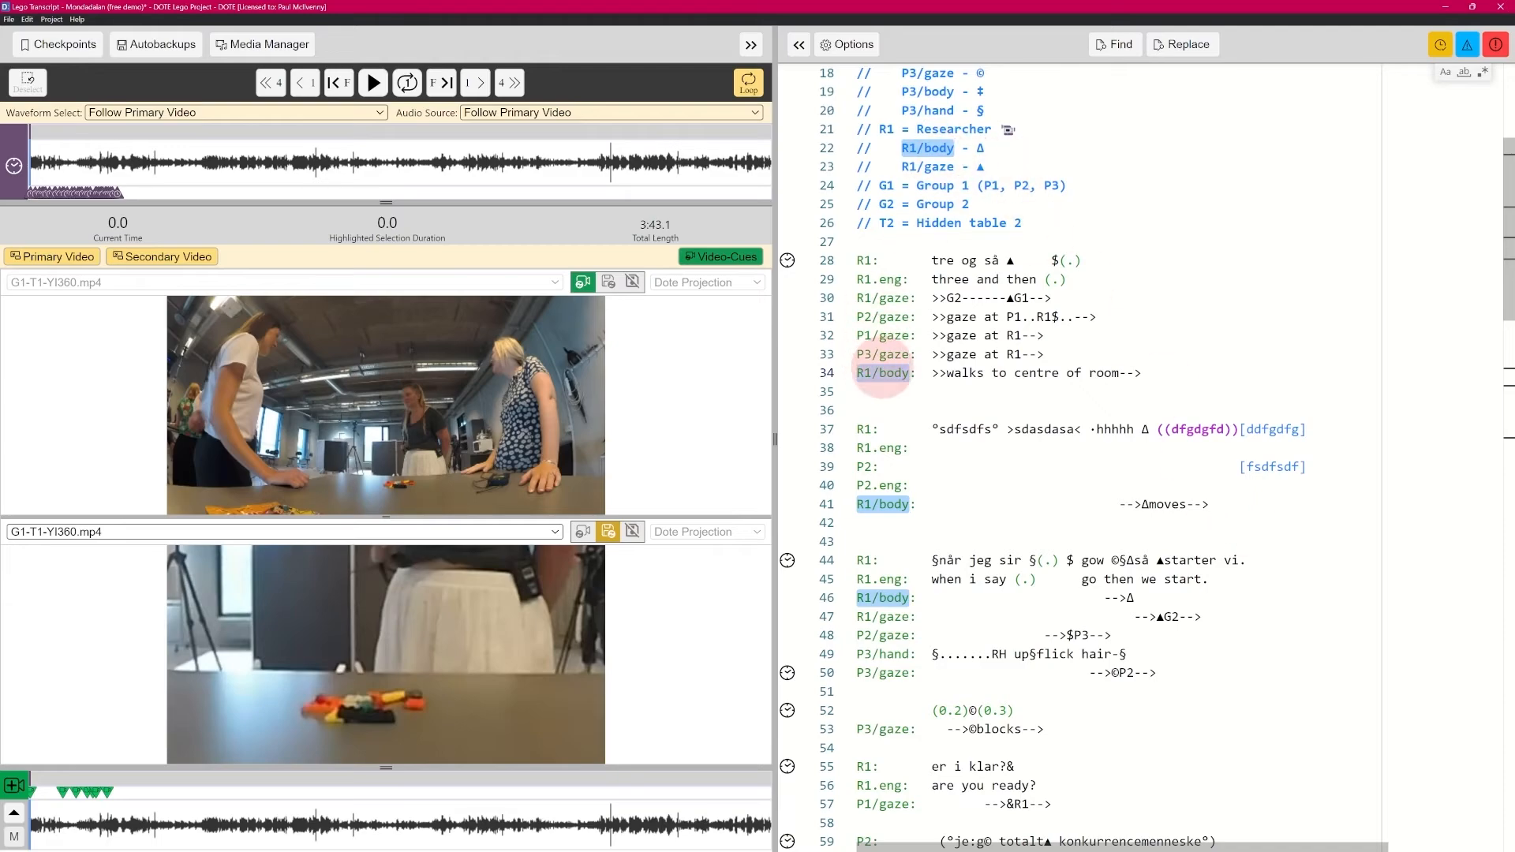
{"action": "mouse_move", "coordinate": [1509, 299]}
{"action": "left_mouse_down"}
{"action": "mouse_move", "coordinate": [1510, 457]}
{"action": "mouse_move", "coordinate": [1508, 272]}
{"action": "left_mouse_up"}
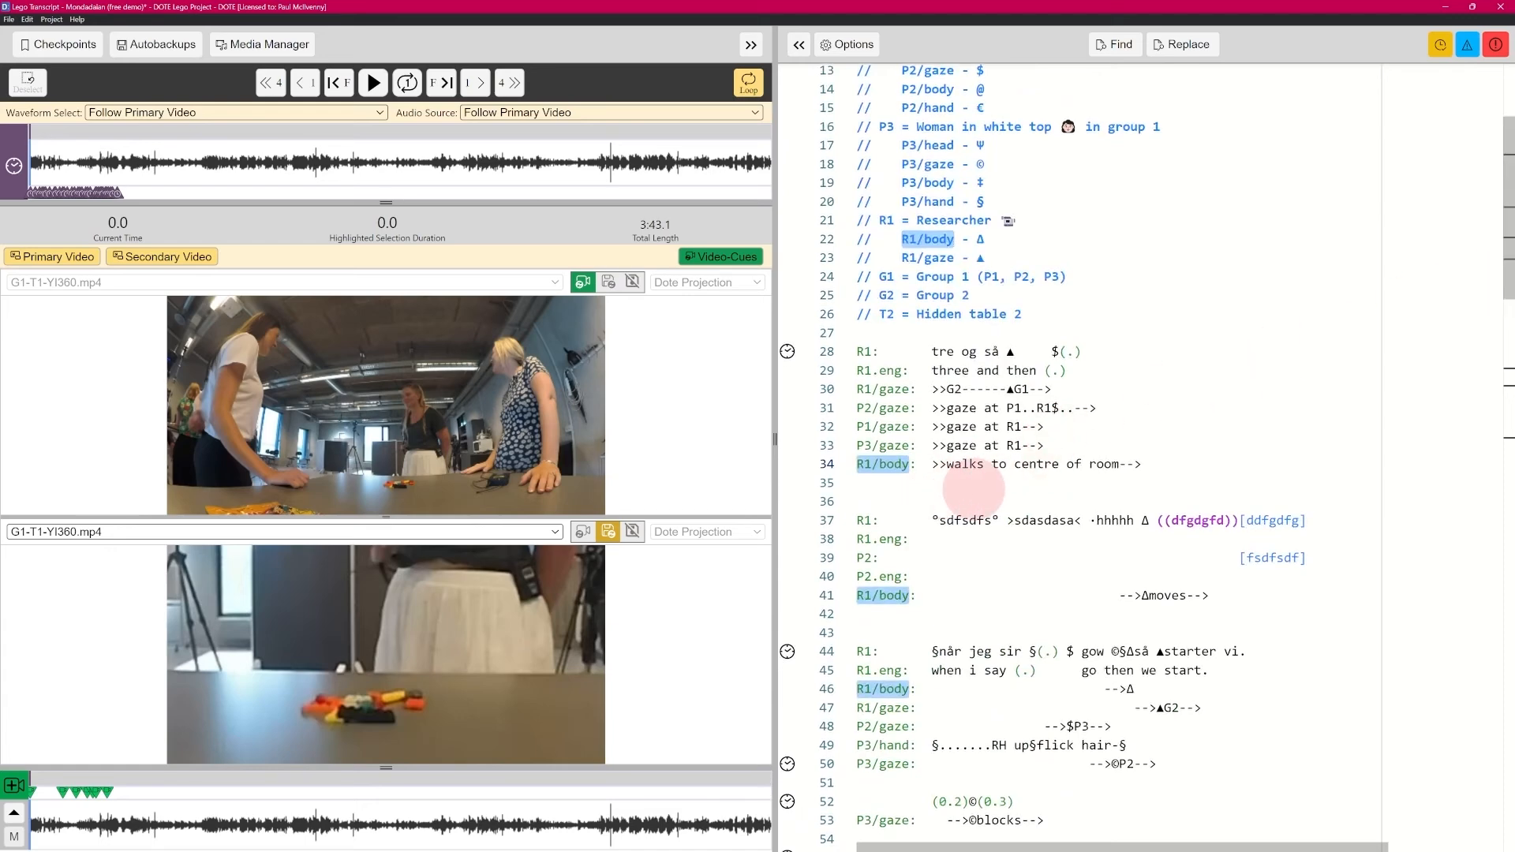
Try deleting the final letter of every R1/body occurrence at once, undo the deletion and clear the multiple cursors
{"action": "key", "text": "Right"}
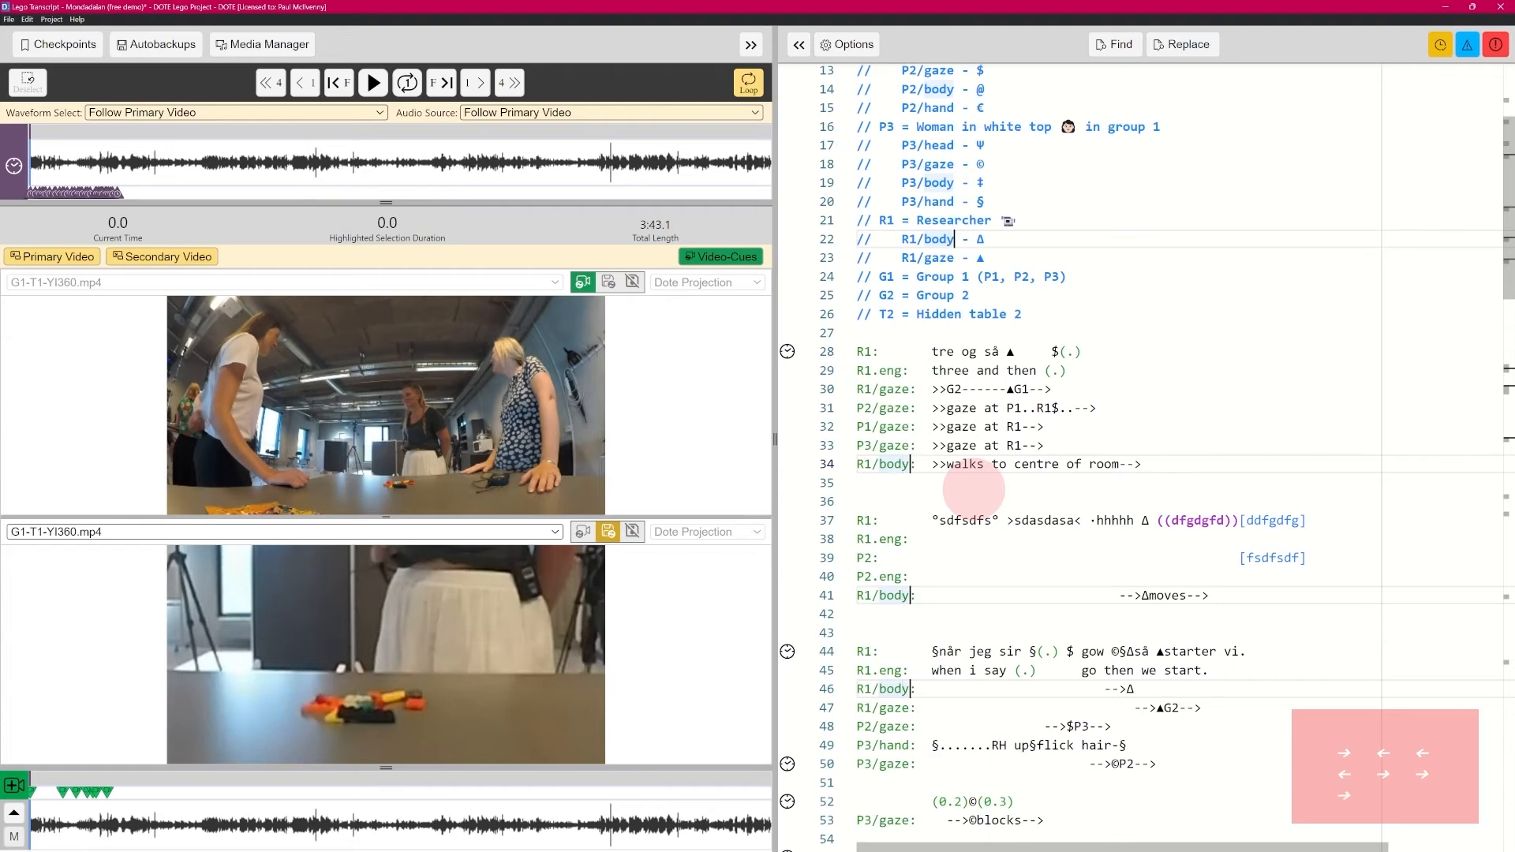
{"action": "key", "text": "BackSpace"}
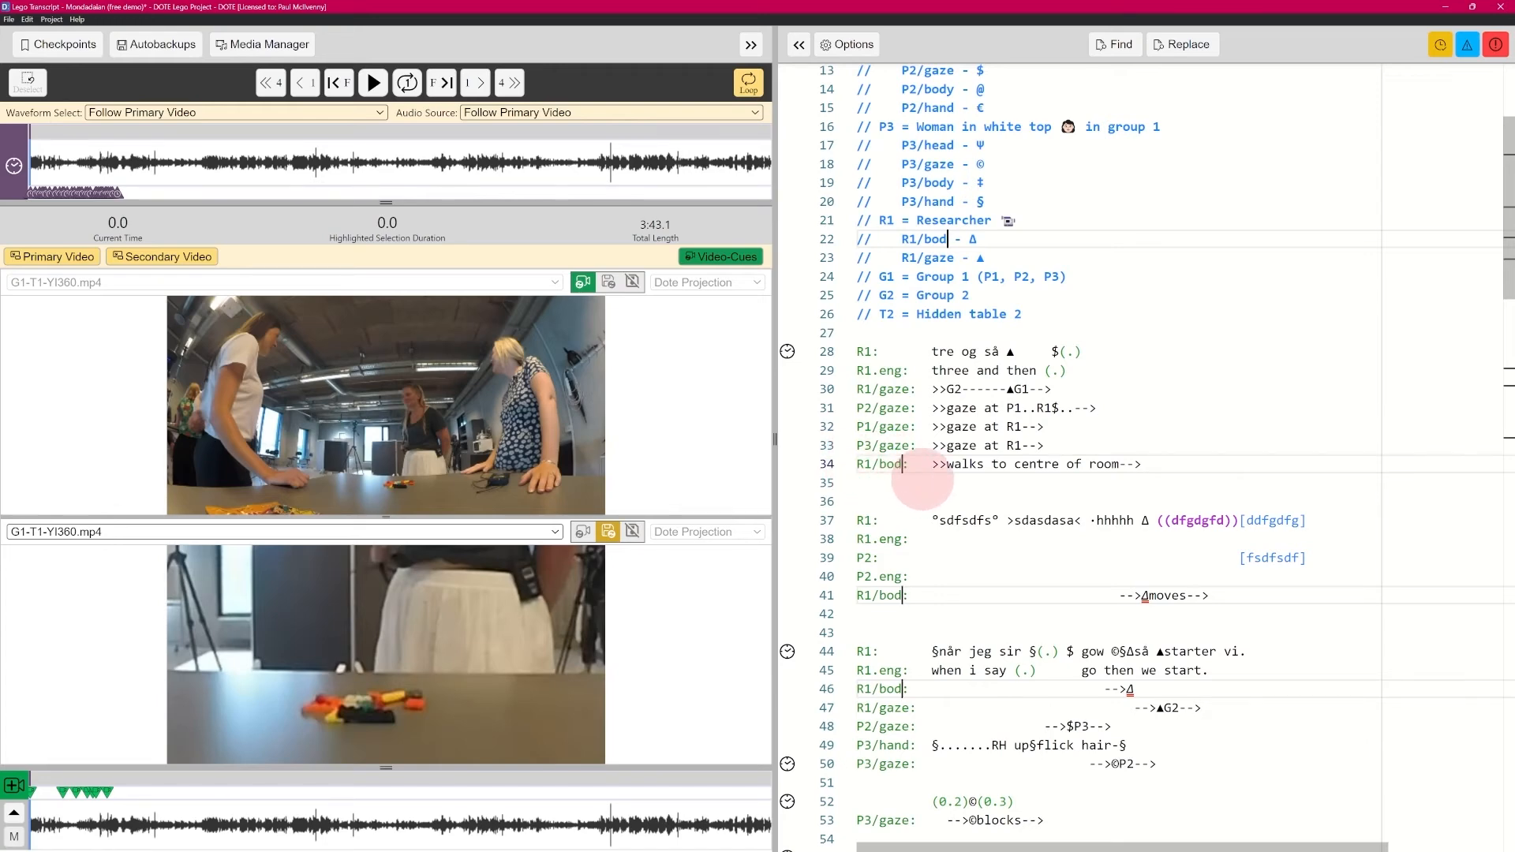
{"action": "key", "text": "ctrl+z"}
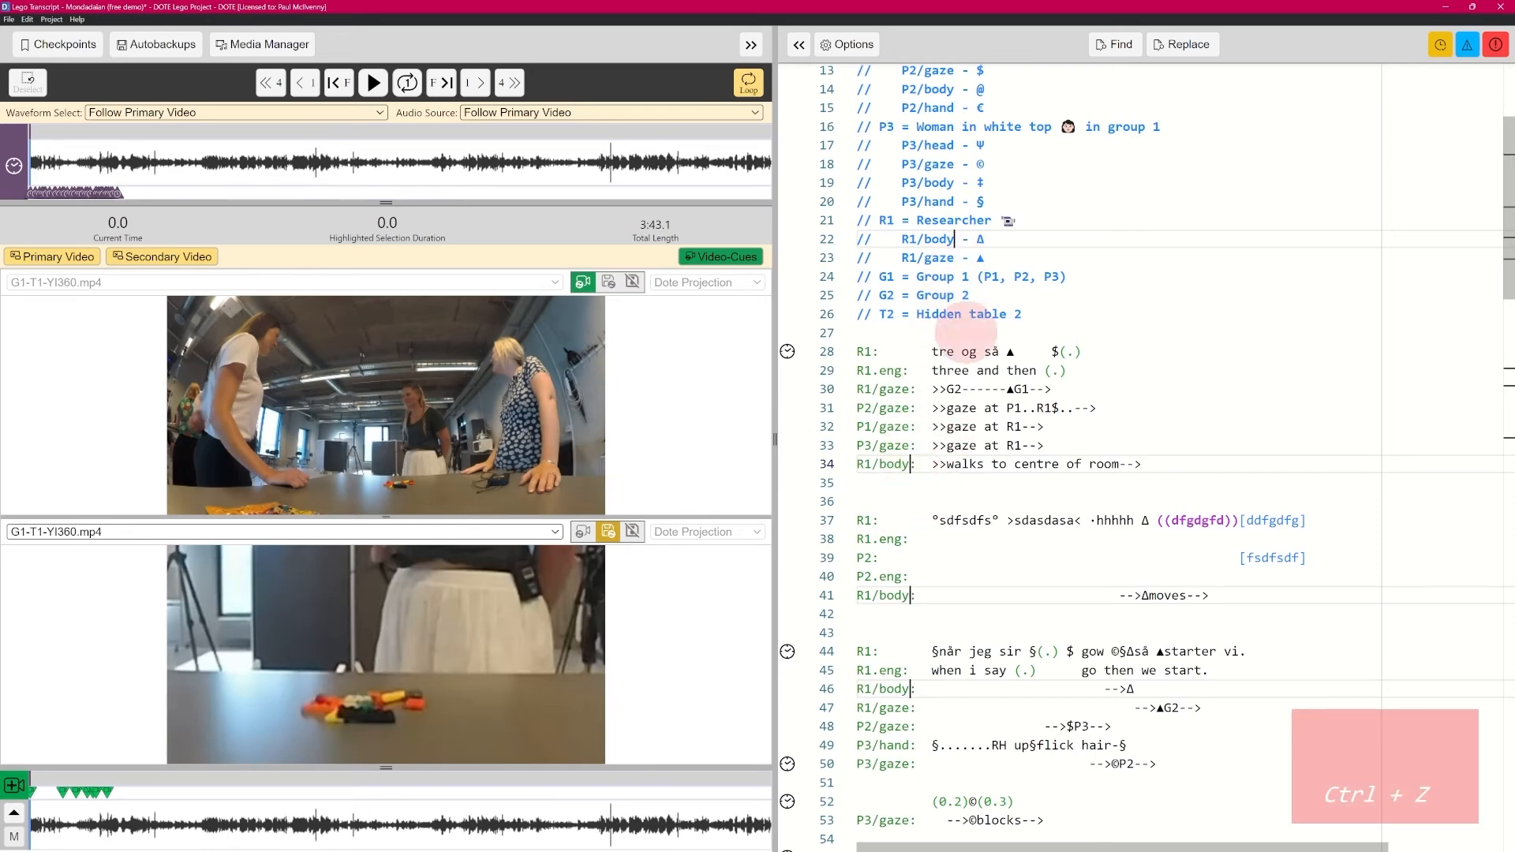
{"action": "left_click", "coordinate": [961, 503]}
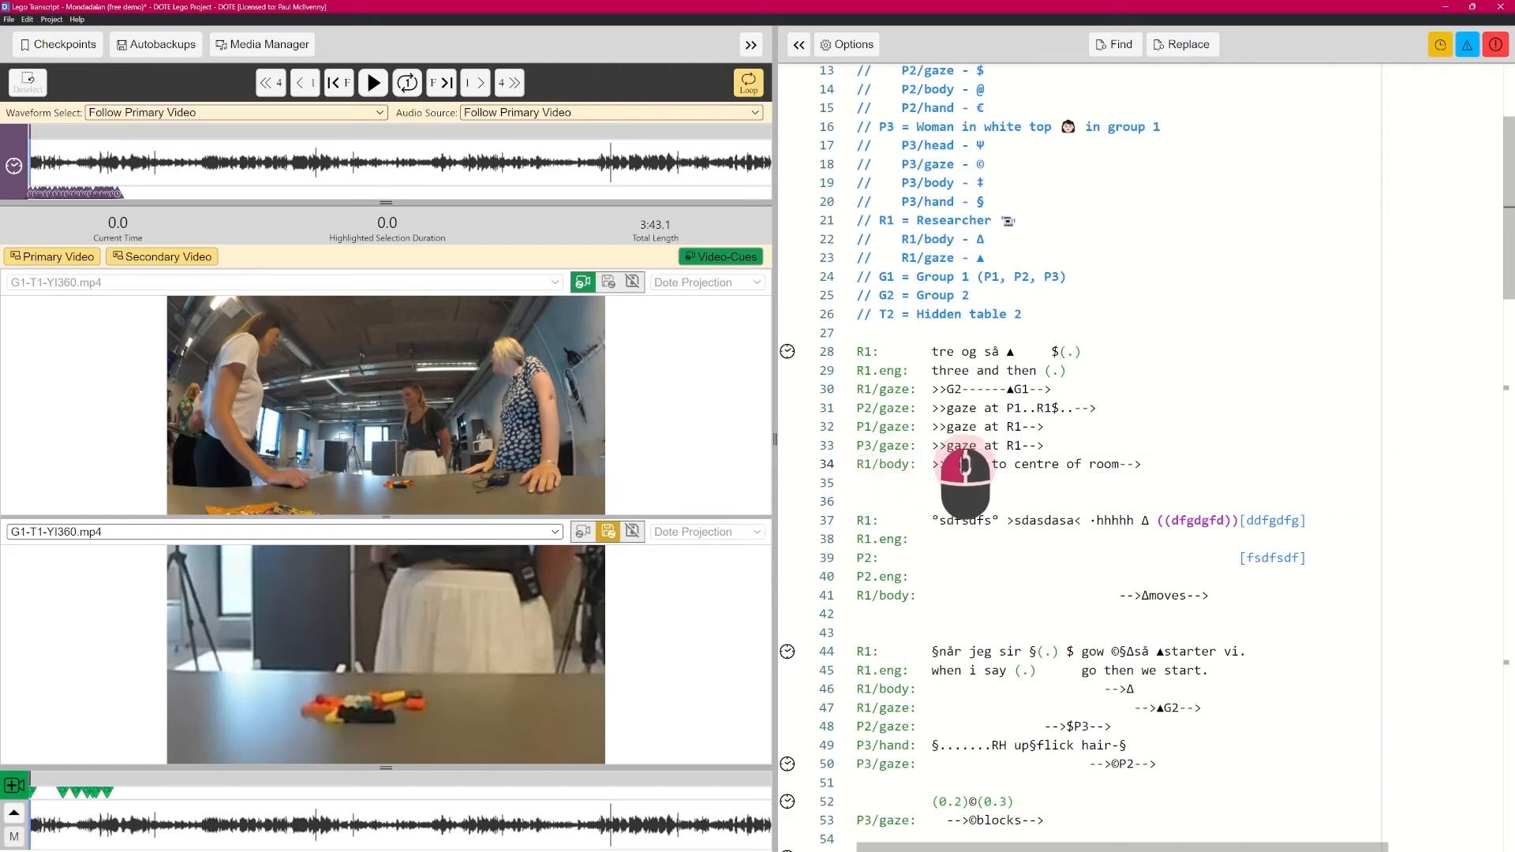
Select all occurrences of "walk" starting from line 34, examine the matches, and clear the selection
{"action": "left_click_drag", "start_coordinate": [947, 465], "coordinate": [980, 465]}
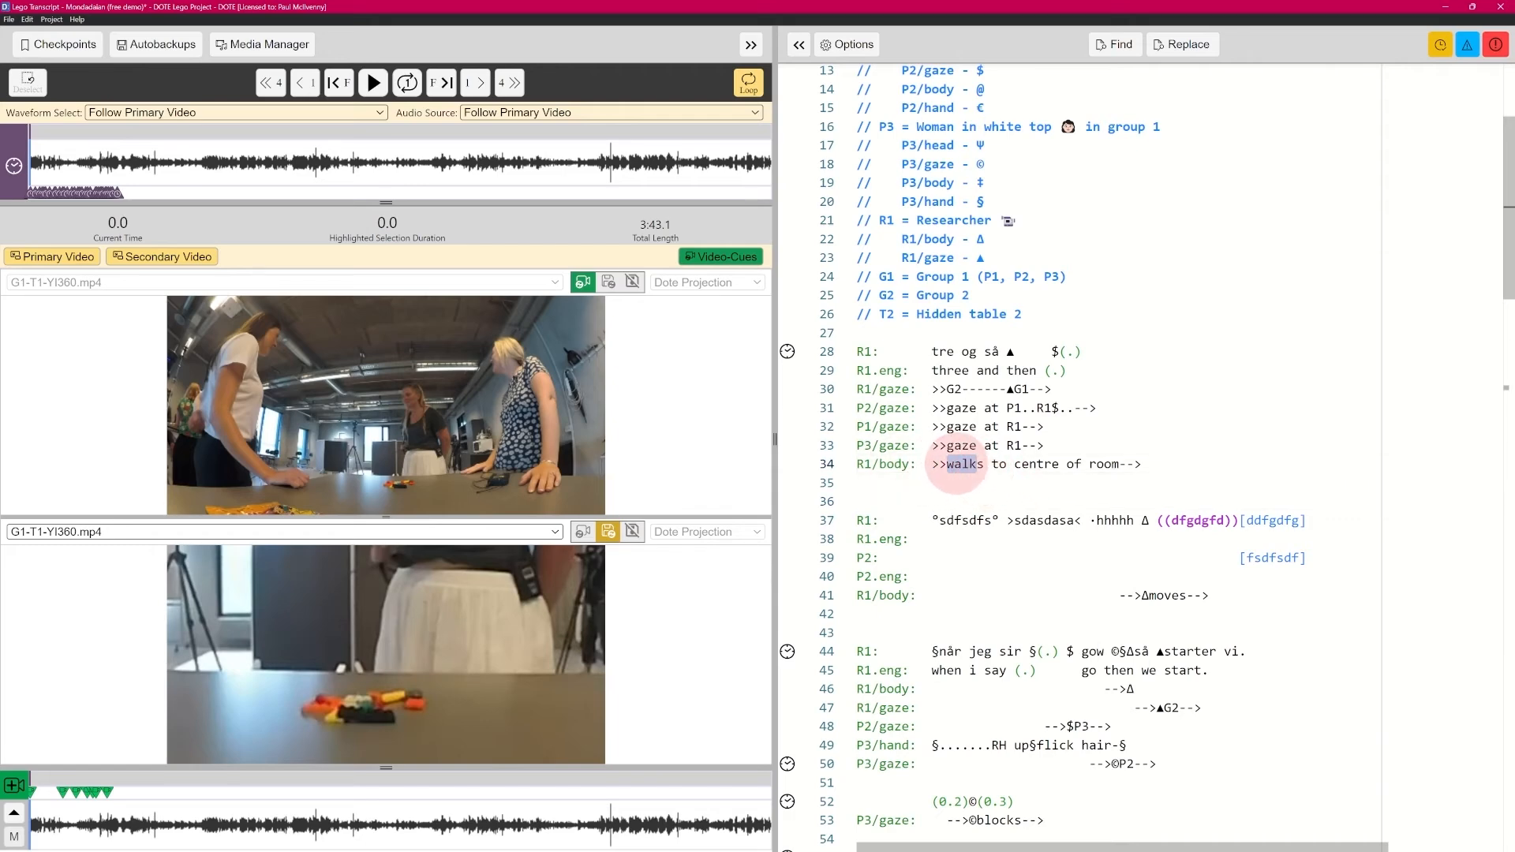
{"action": "right_click", "coordinate": [957, 466]}
{"action": "left_click", "coordinate": [1004, 480]}
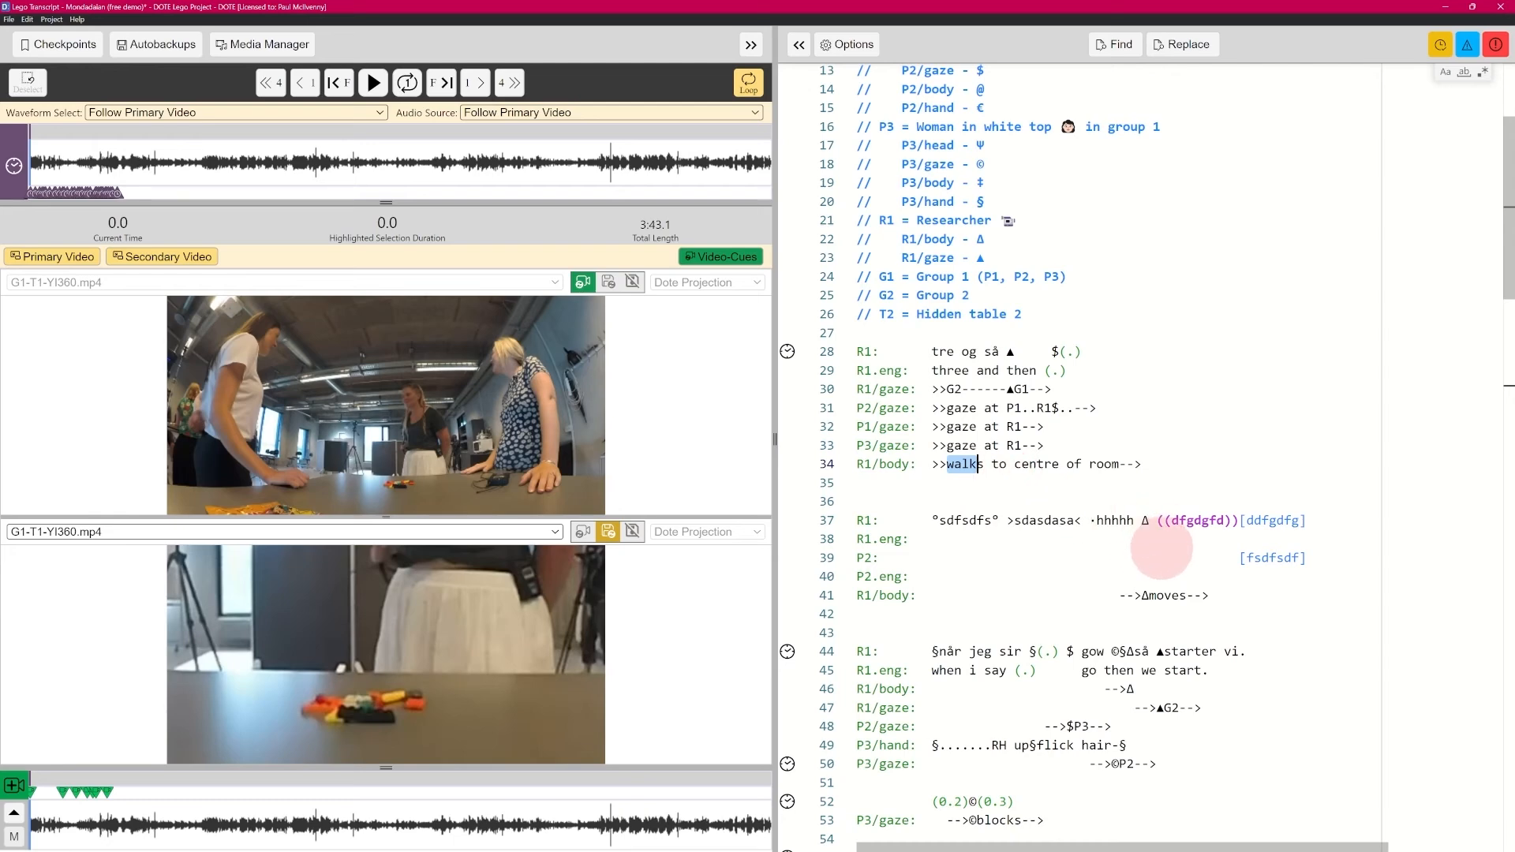
{"action": "left_click_drag", "start_coordinate": [1505, 219], "coordinate": [1503, 257]}
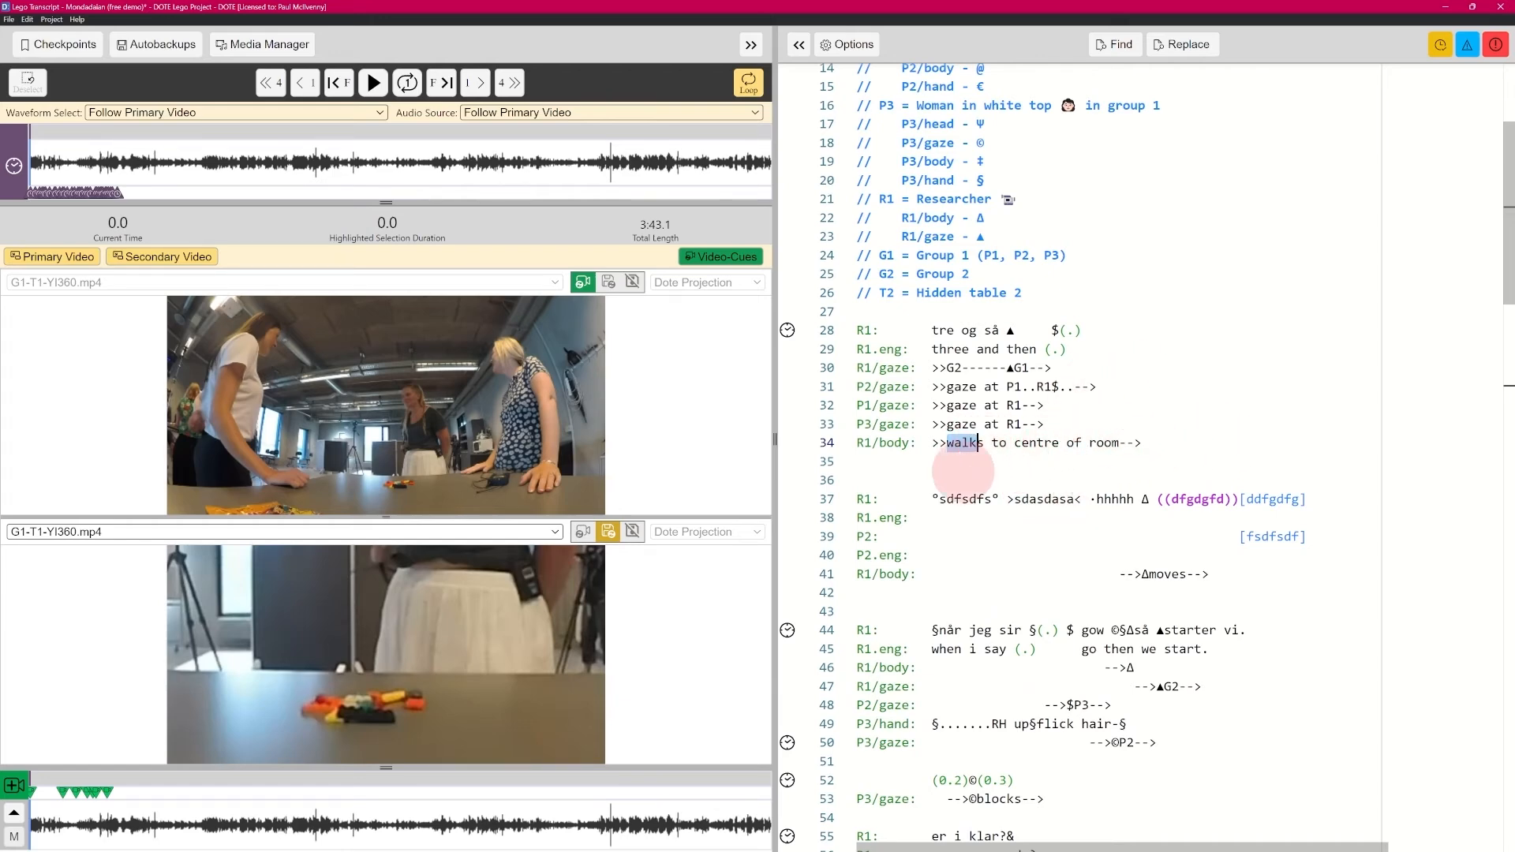
{"action": "left_click", "coordinate": [988, 477]}
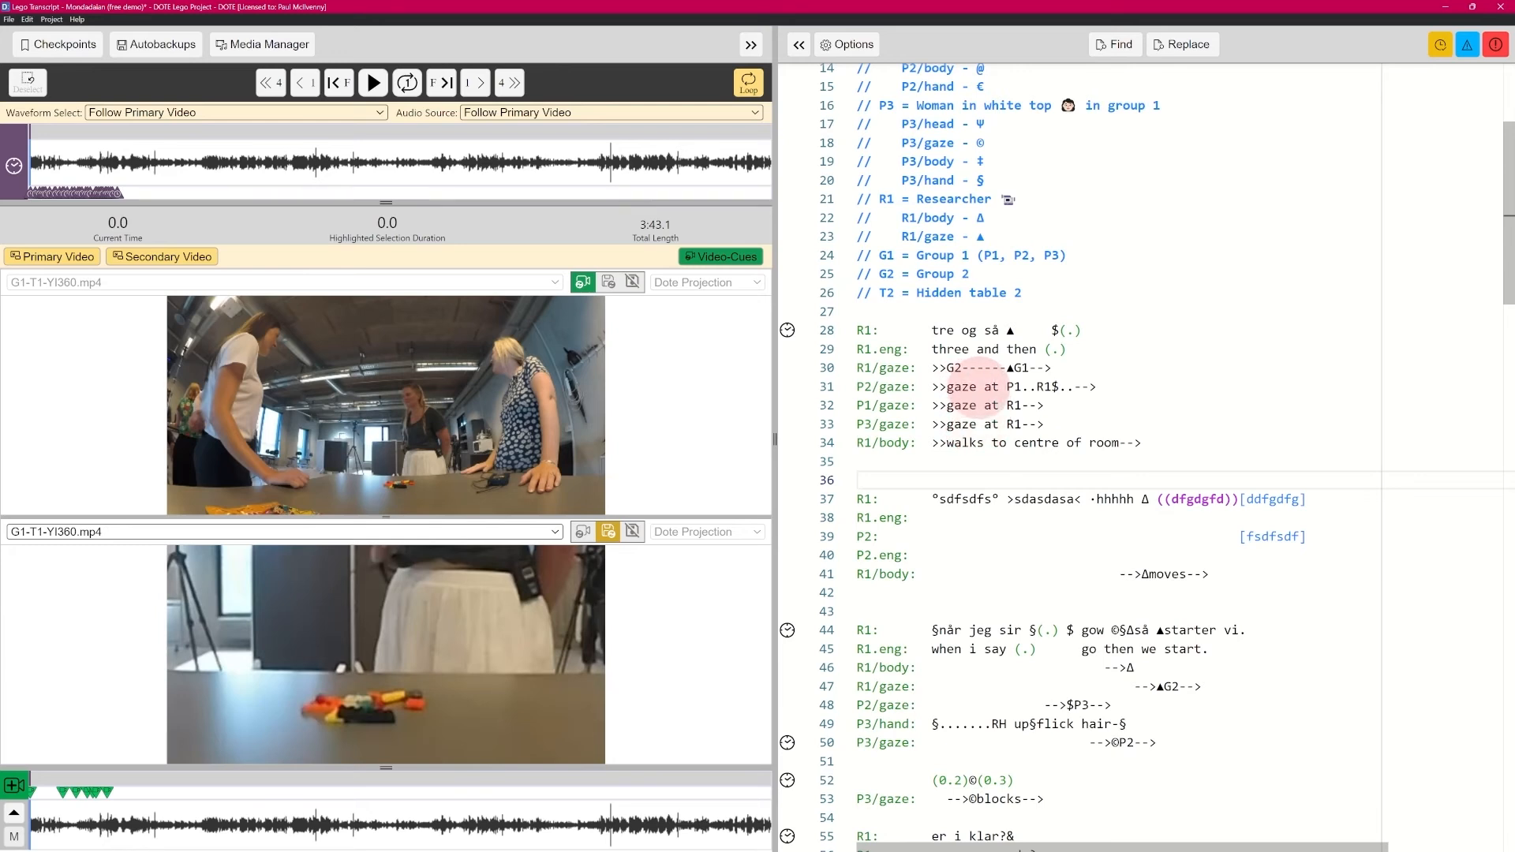
Place simultaneous cursors after the word "gaze" in the text of lines 31, 32 and 33, and clear them
{"action": "left_click", "coordinate": [969, 386]}
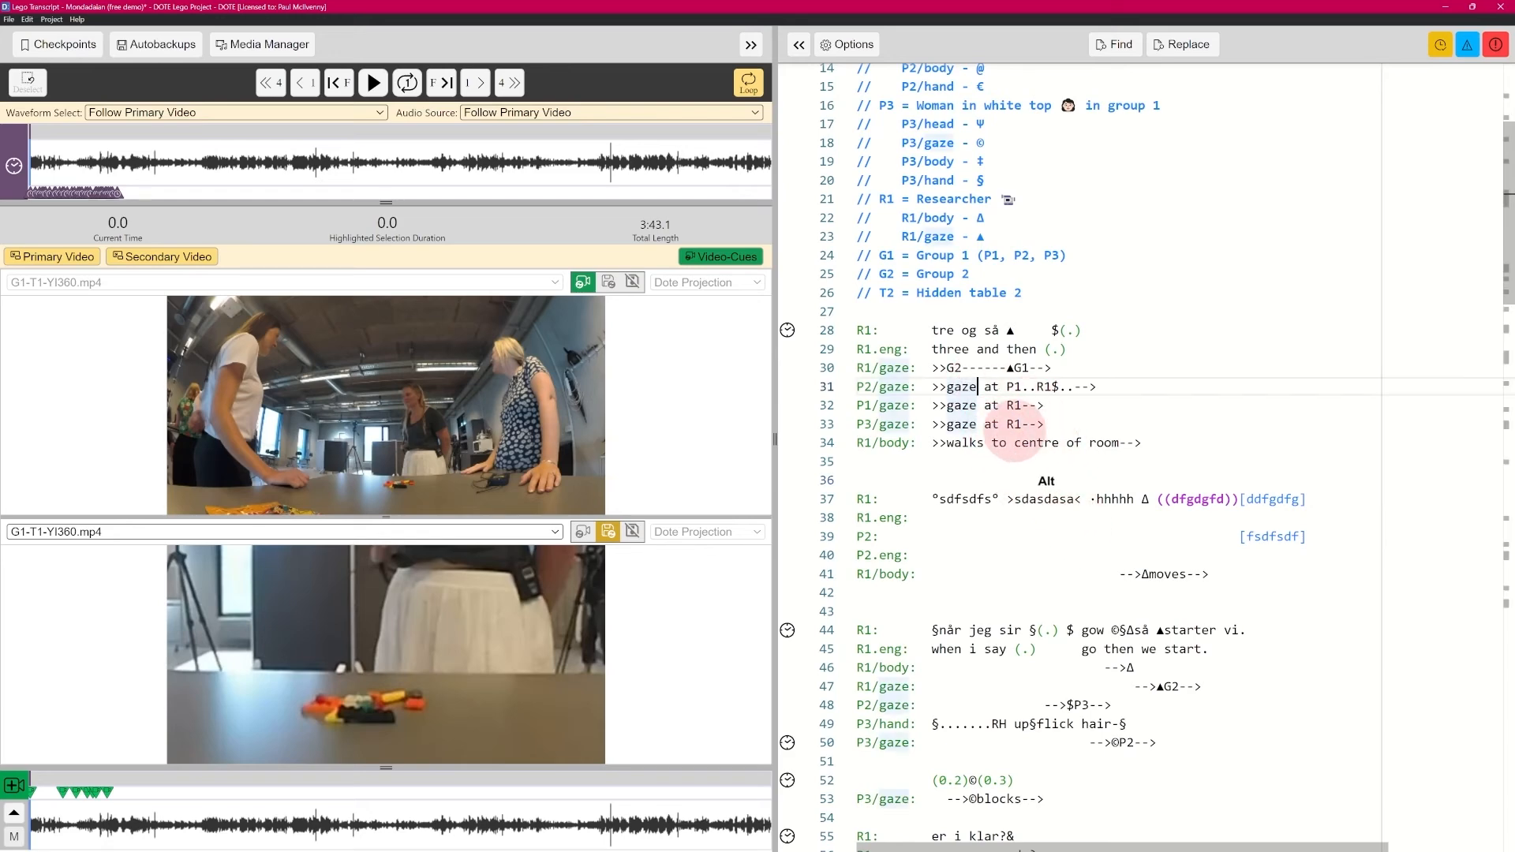
{"action": "left_click", "coordinate": [983, 408]}
{"action": "left_click", "coordinate": [978, 387], "text": "alt"}
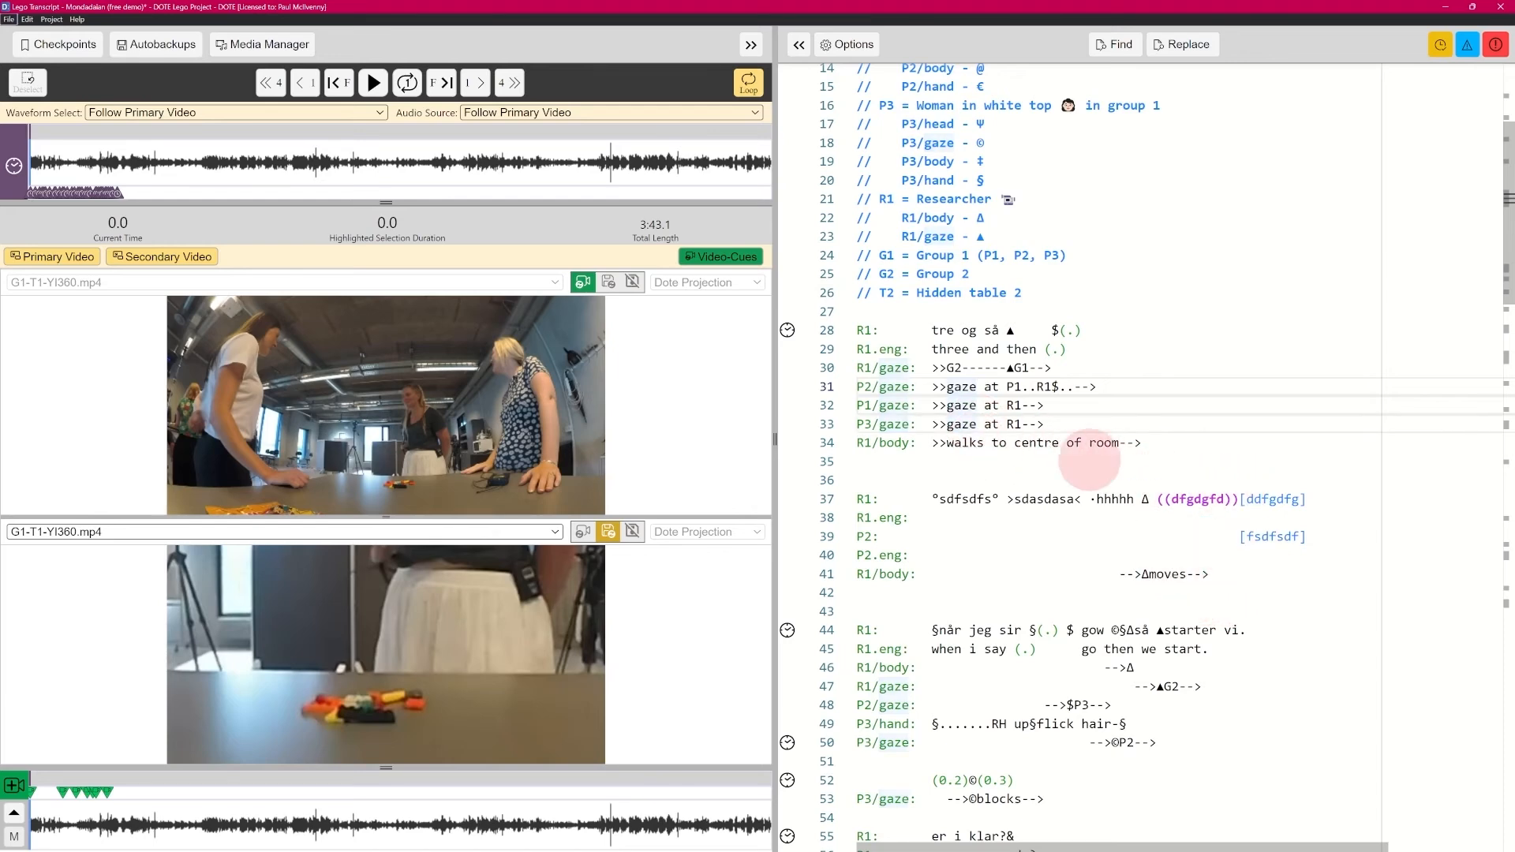
{"action": "key", "text": "Escape"}
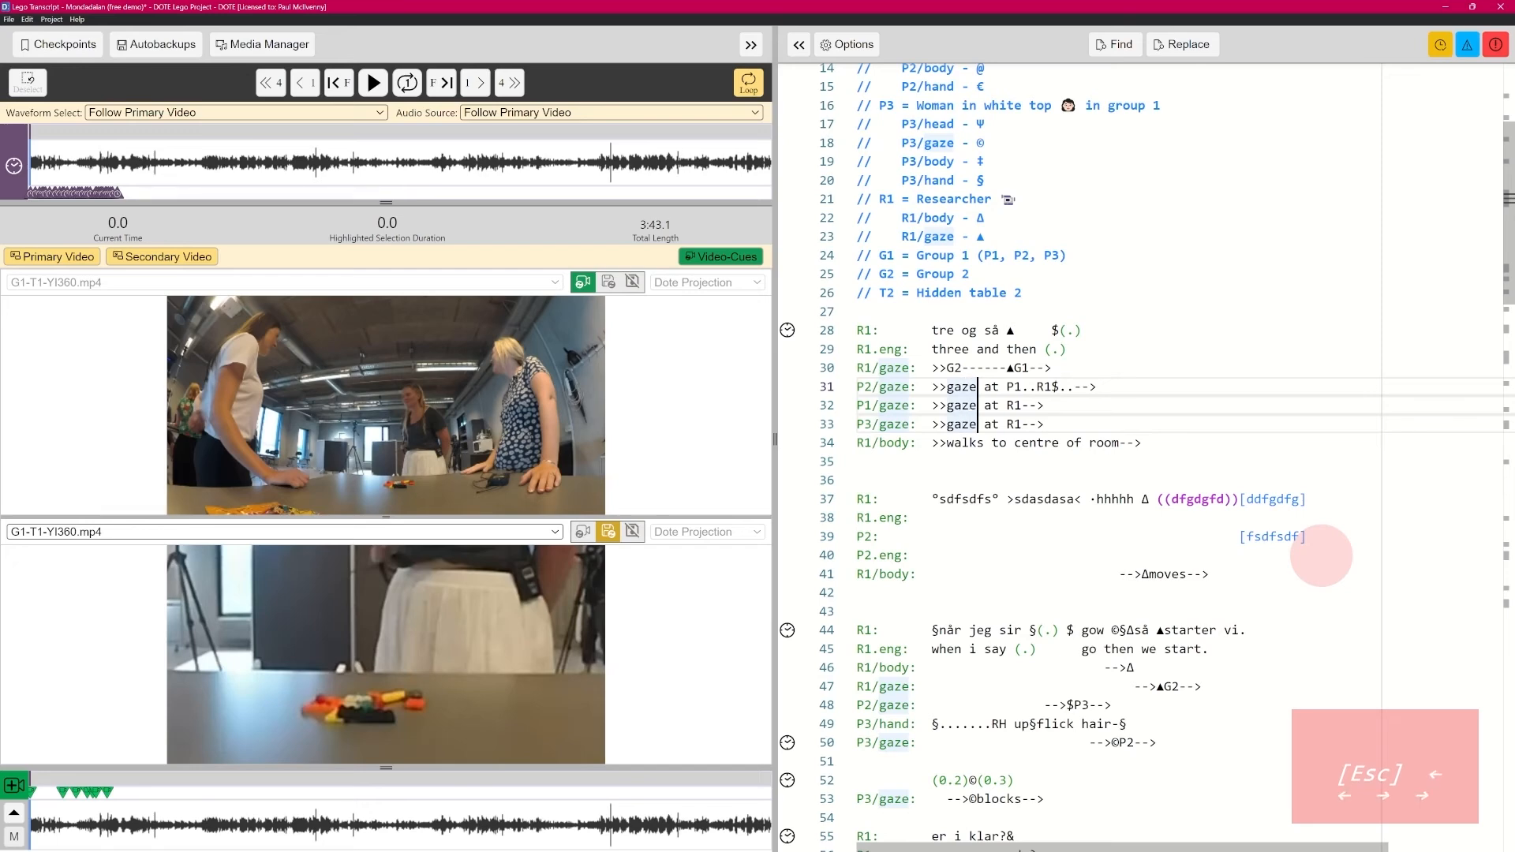
{"action": "left_click", "coordinate": [1049, 479]}
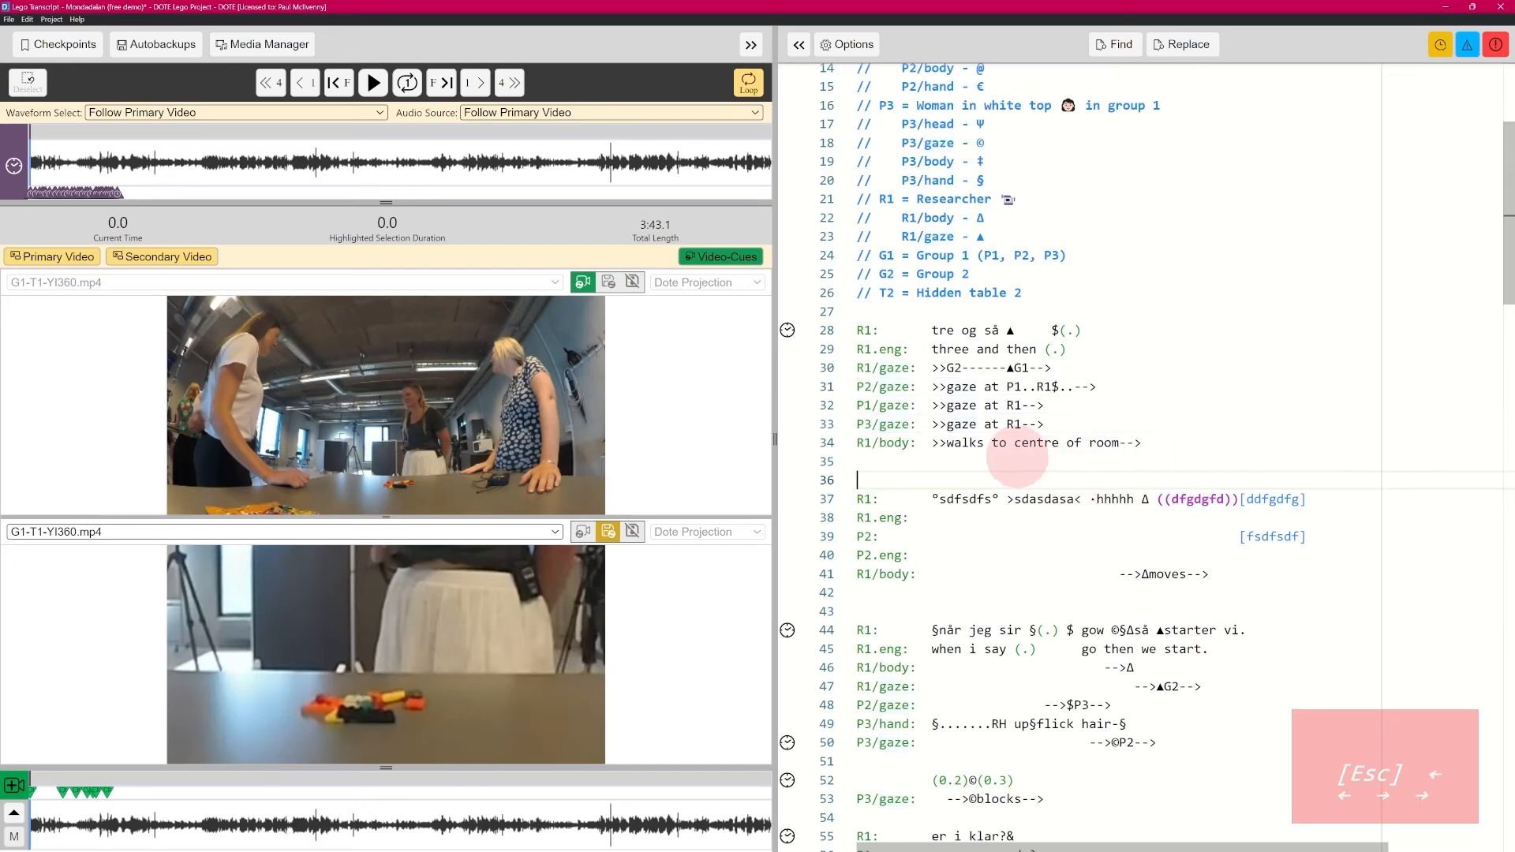
Insert two tab-indented lines without speaker names from line 36, reading (fdgfsdf) and sdfsd f
{"action": "key", "text": "Return"}
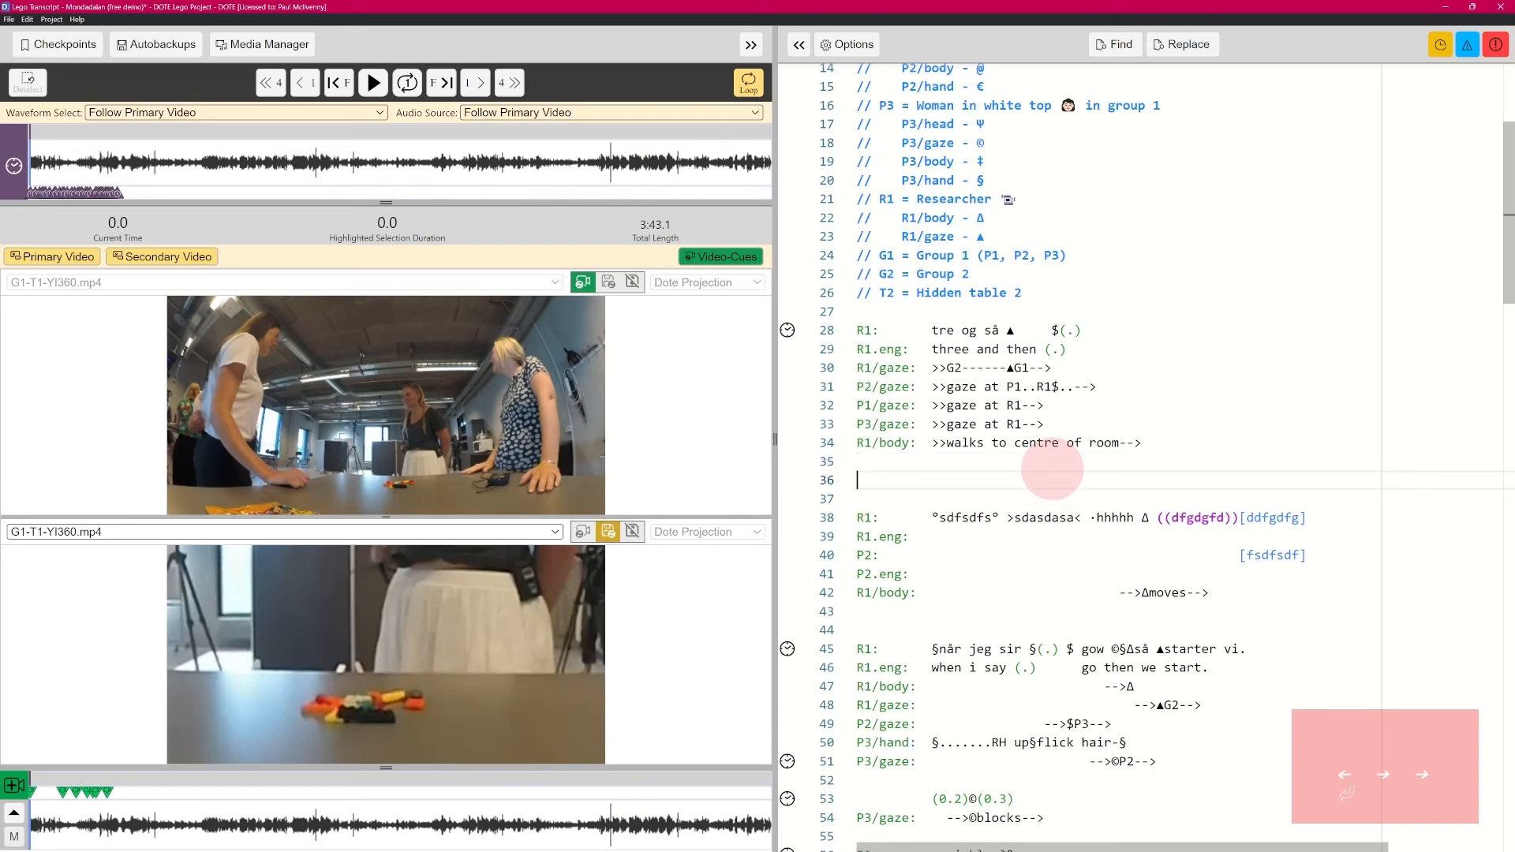
{"action": "type", "text": "(fdgfsdf"}
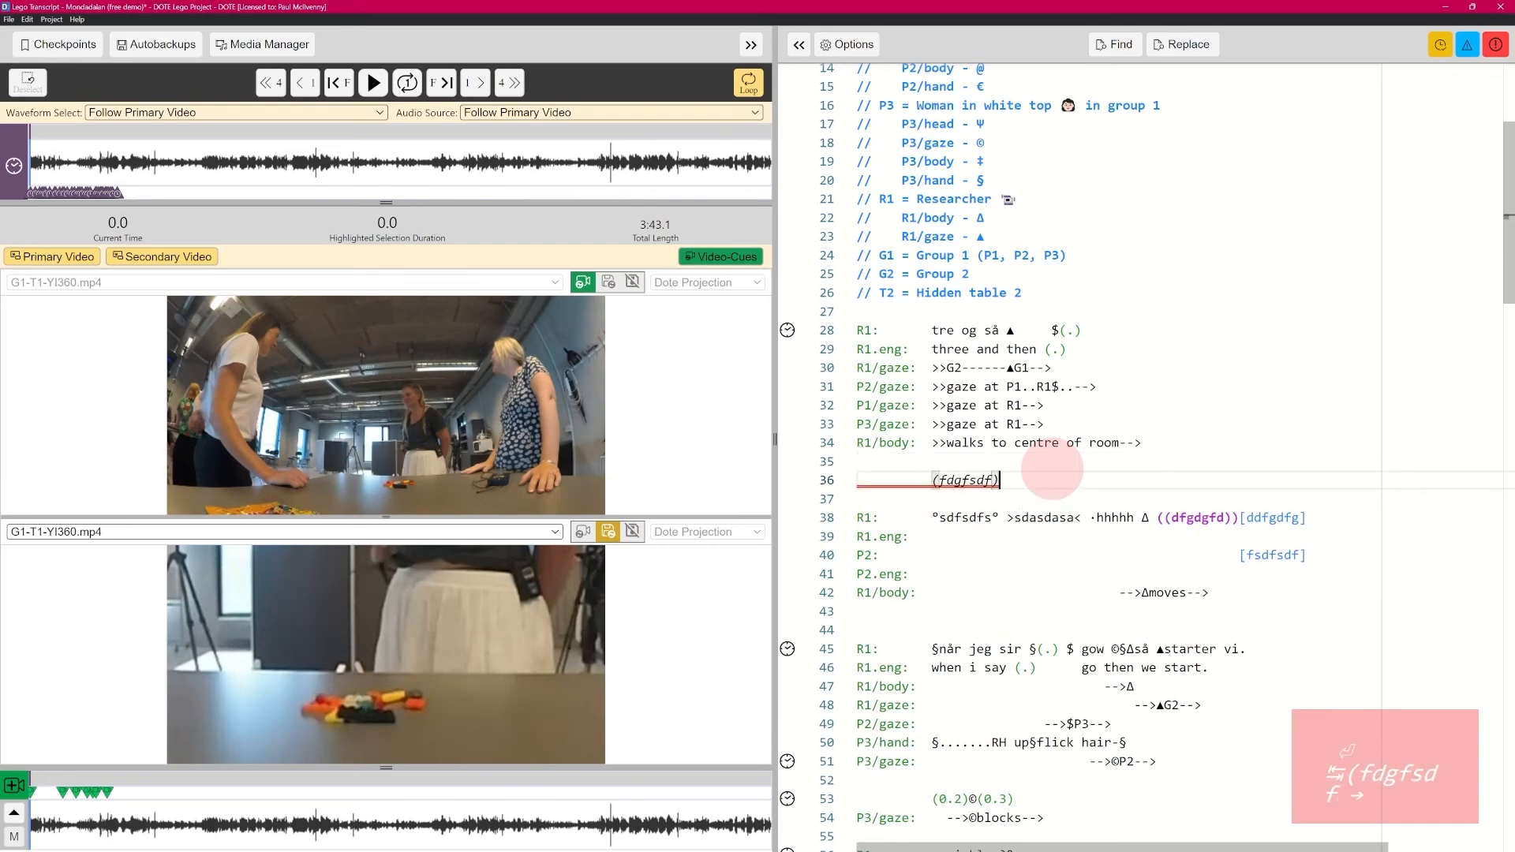
{"action": "key", "text": "Return"}
{"action": "key", "text": "Tab"}
{"action": "type", "text": "sdfsd f"}
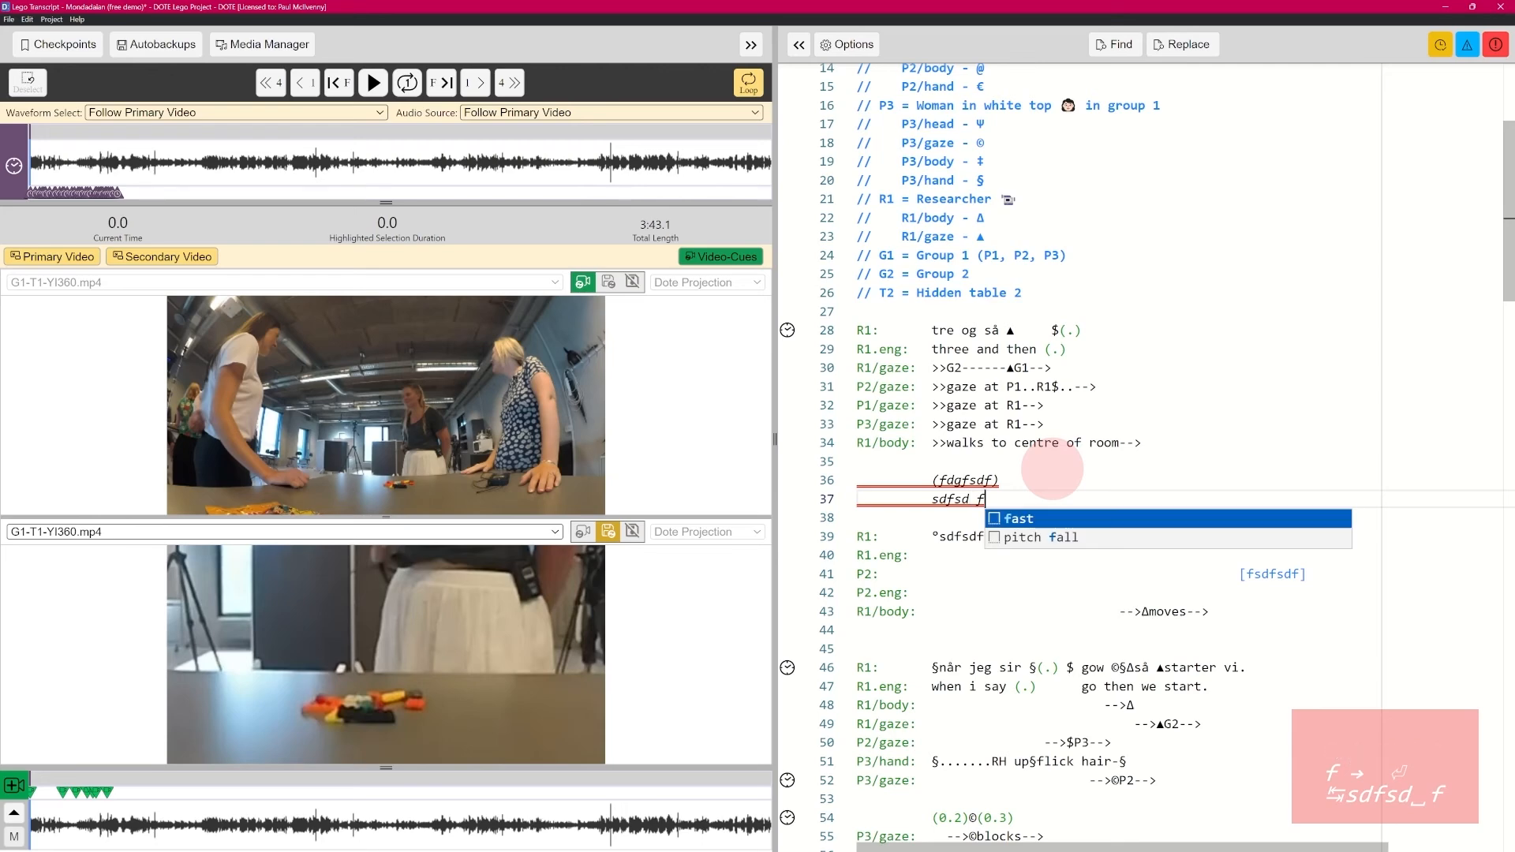
Delete the leading tabs of lines 36 and 37 simultaneously using two cursors, and return to a single cursor
{"action": "left_click", "coordinate": [933, 483]}
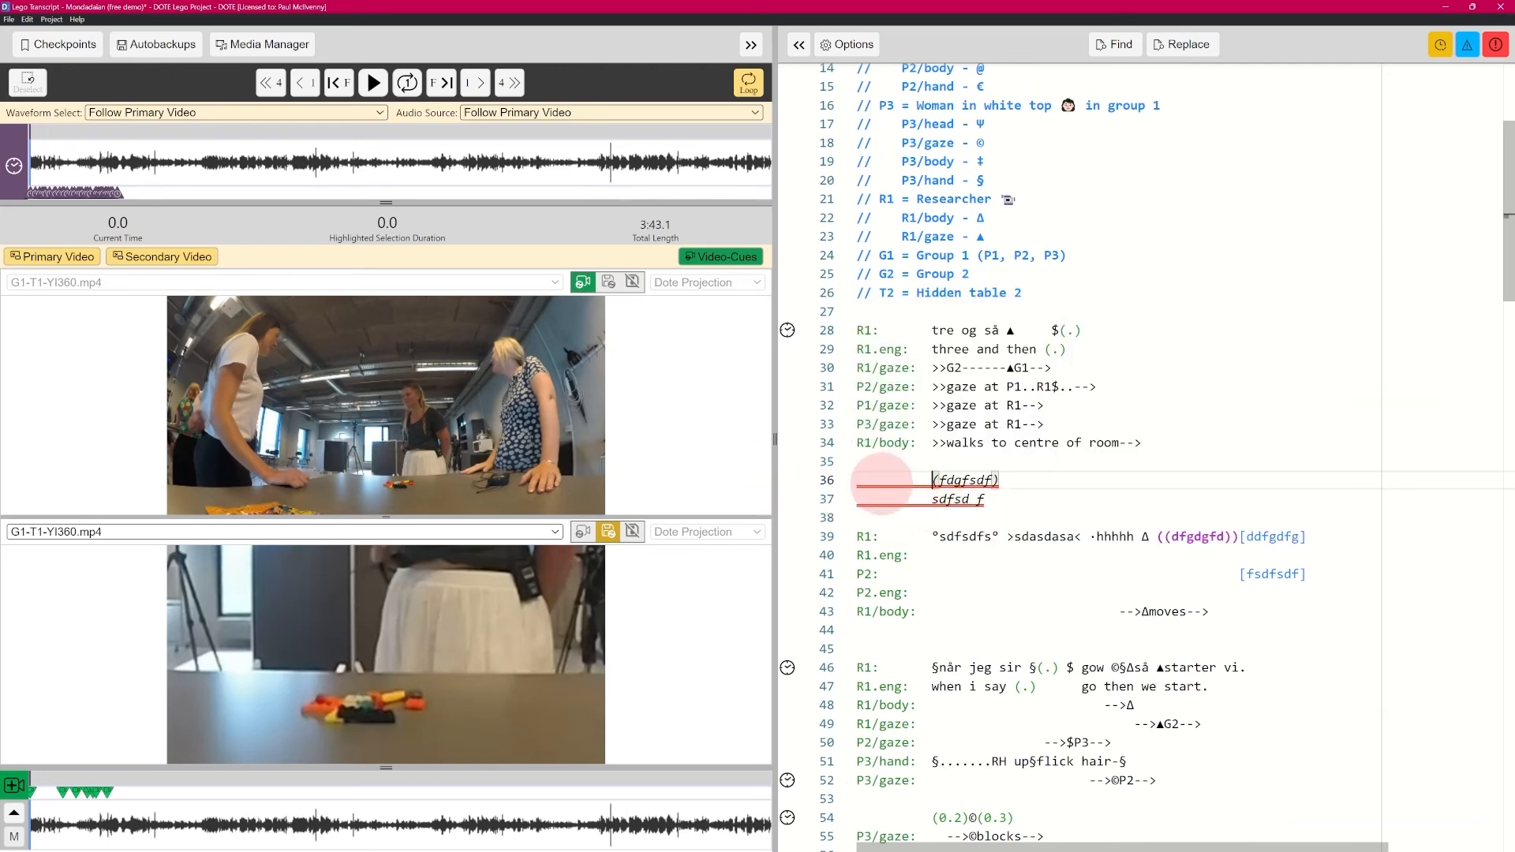
{"action": "mouse_move", "coordinate": [911, 505]}
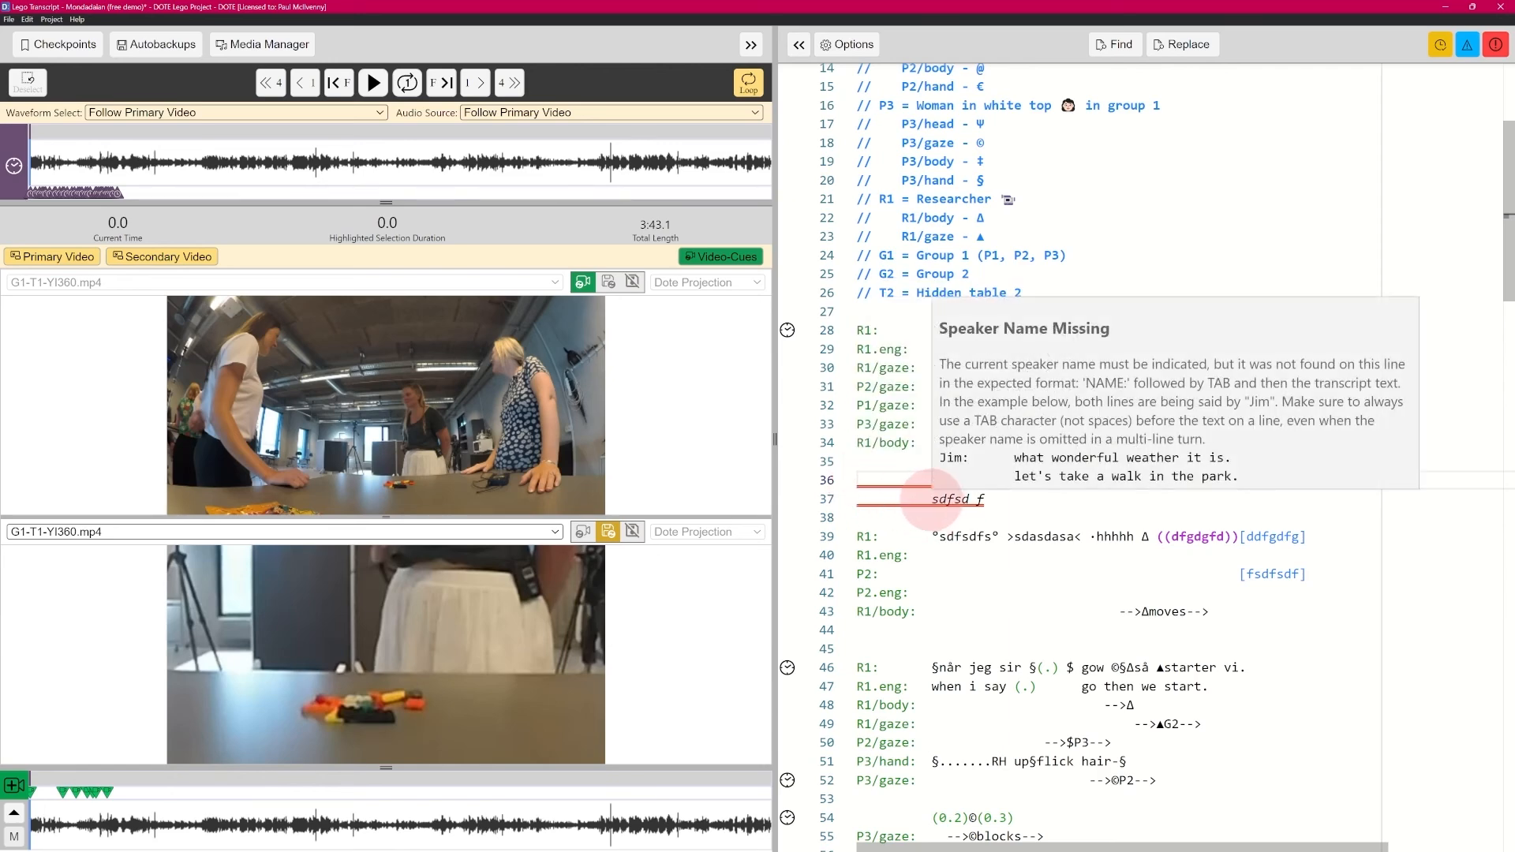
{"action": "key", "text": "alt+space"}
{"action": "key", "text": "Escape"}
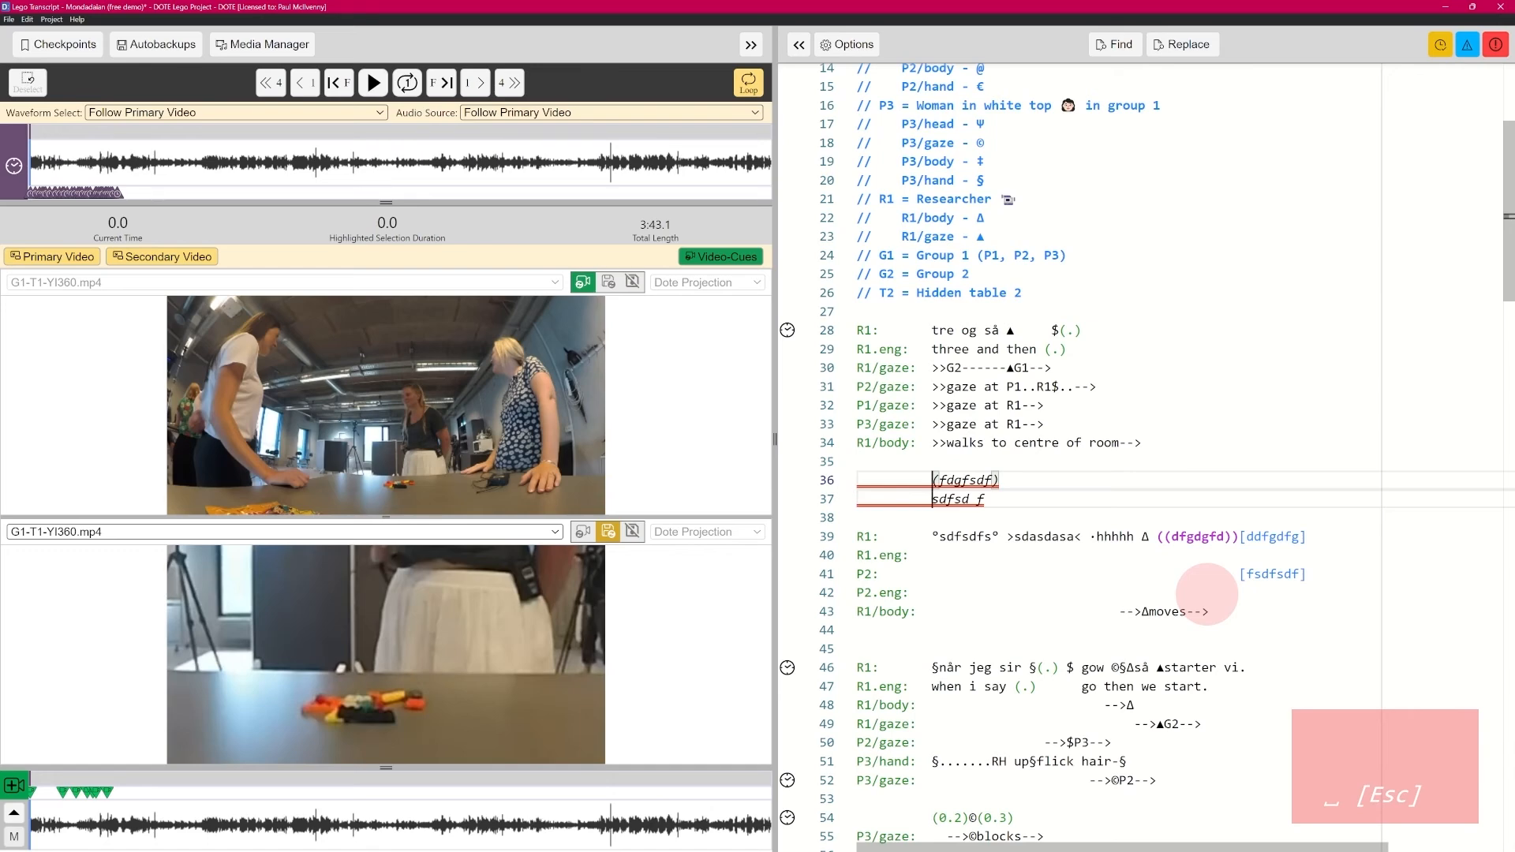
{"action": "key", "text": "BackSpace"}
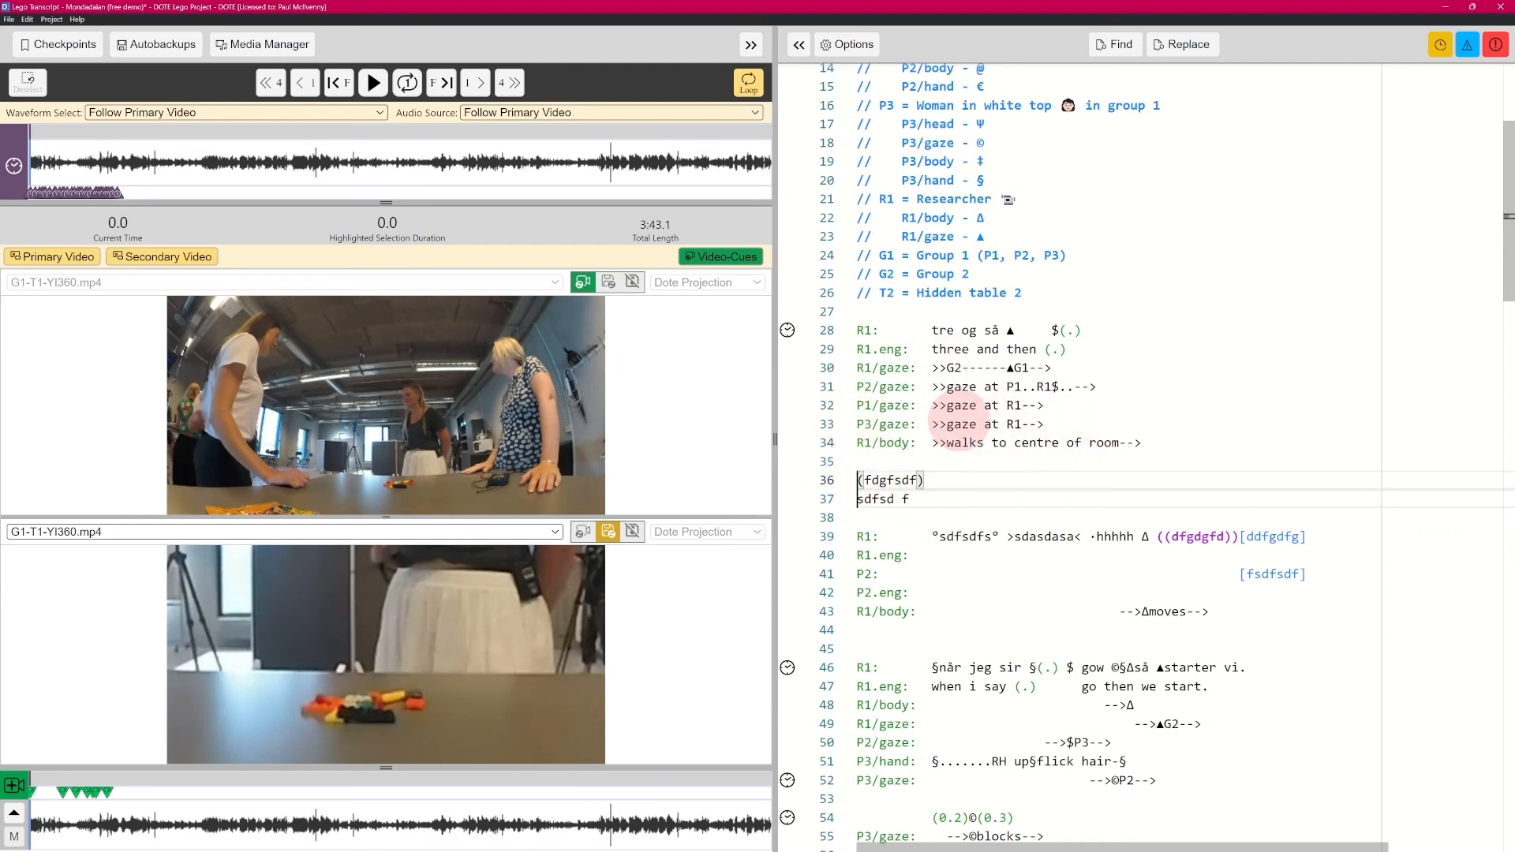
{"action": "key", "text": "Right"}
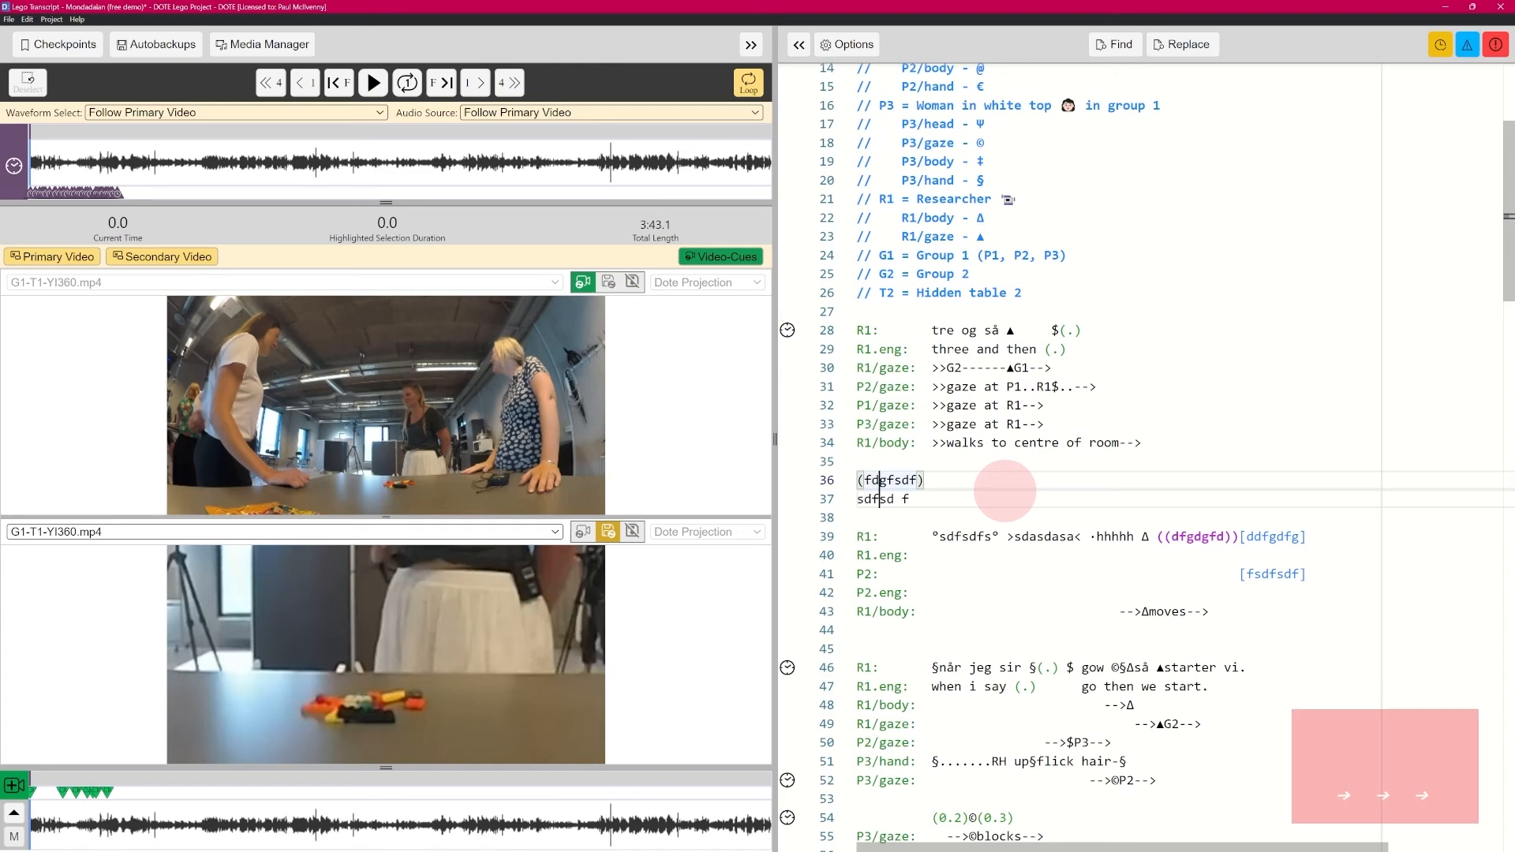
{"action": "key", "text": "Left"}
{"action": "key", "text": "Left"}
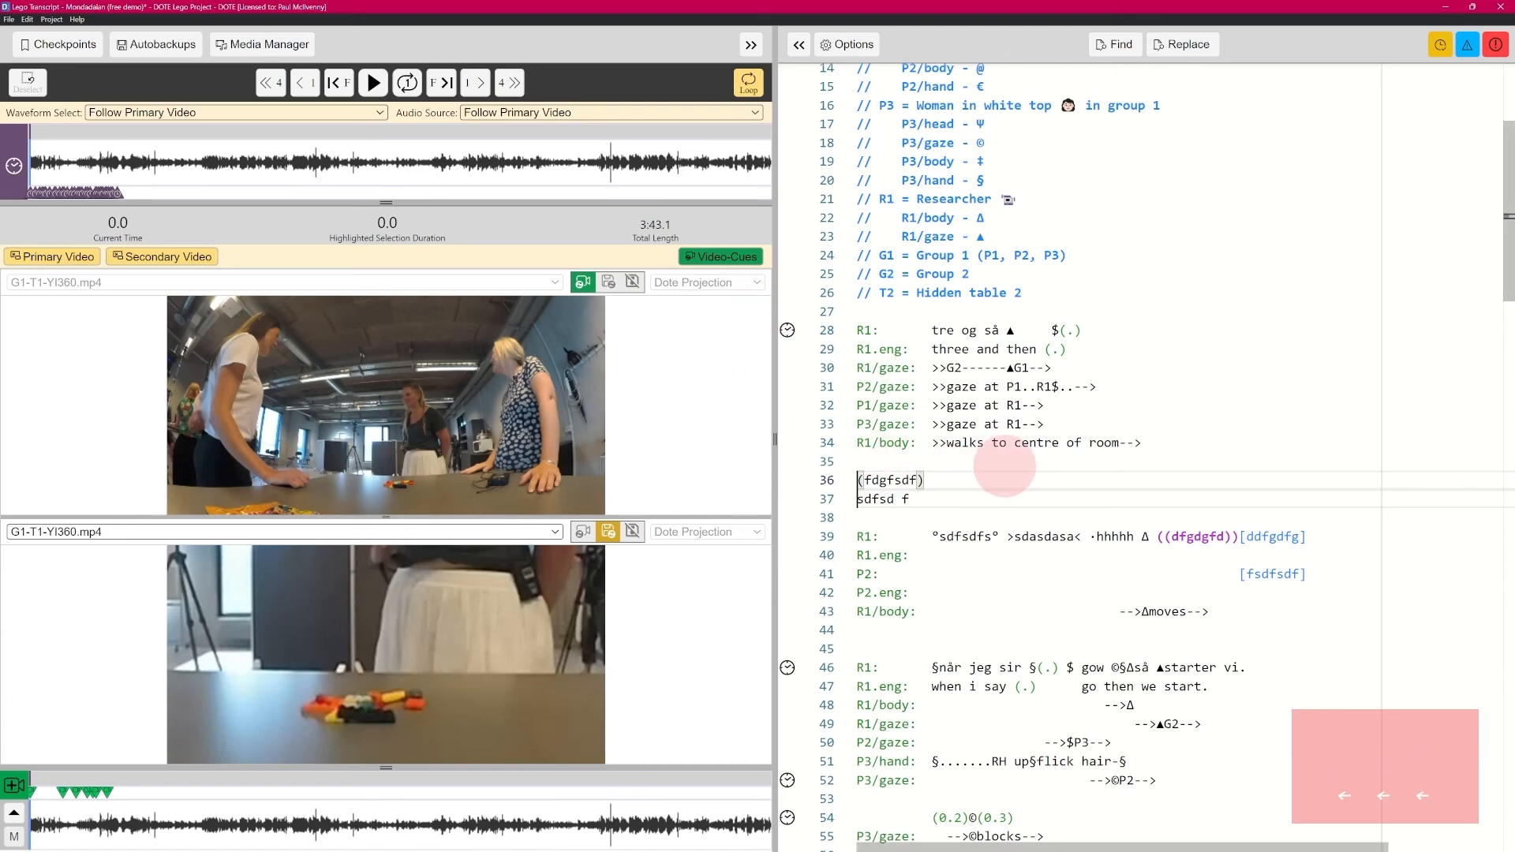
{"action": "left_click", "coordinate": [1015, 500]}
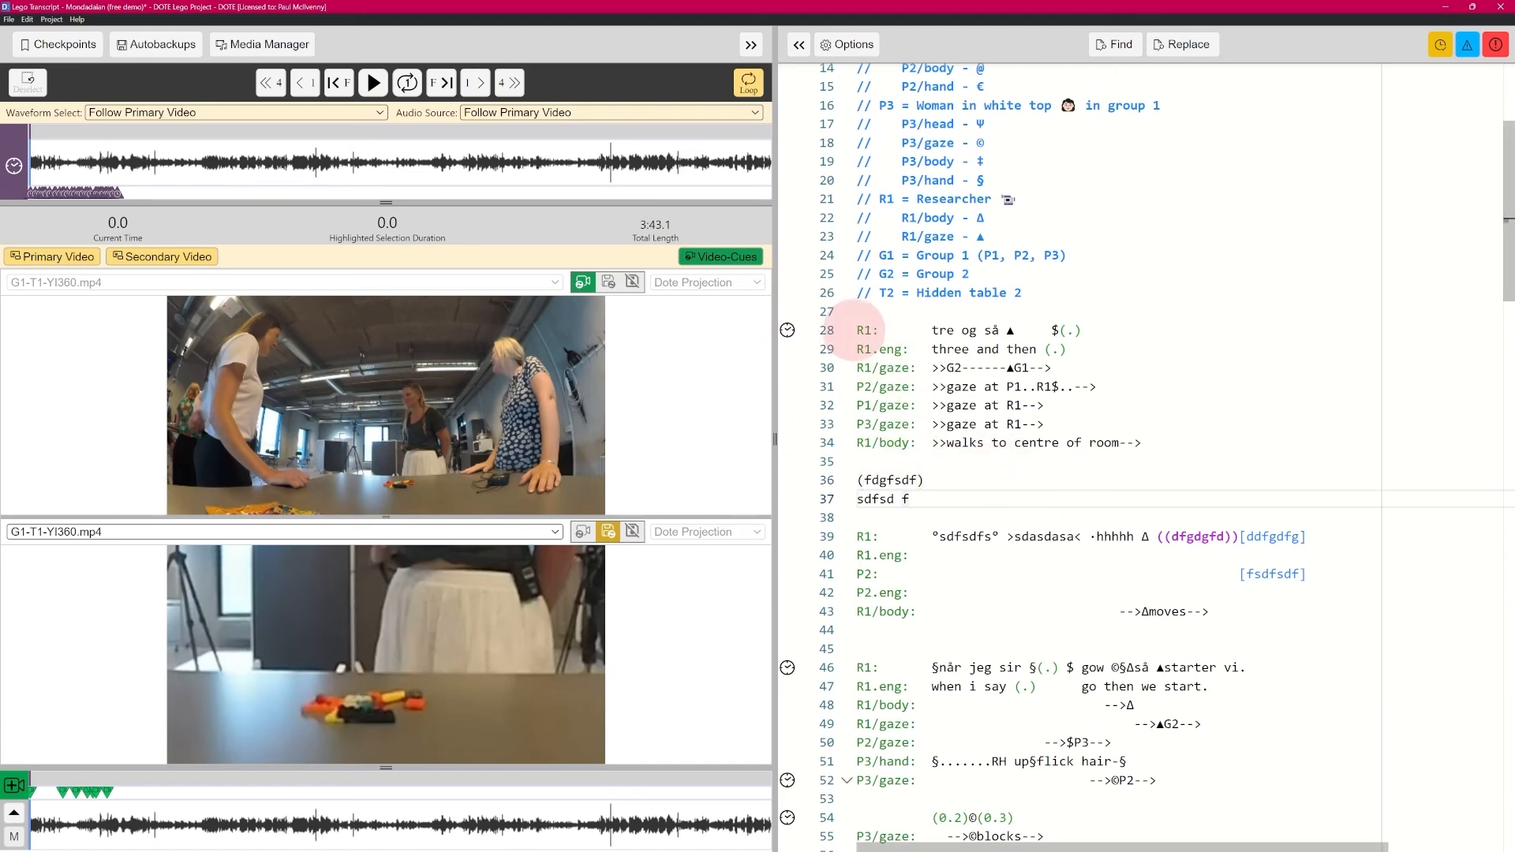
Place a column of cursors at the start of lines 28 to 34, try indenting them with a tab, and remove it
{"action": "left_click", "coordinate": [858, 329]}
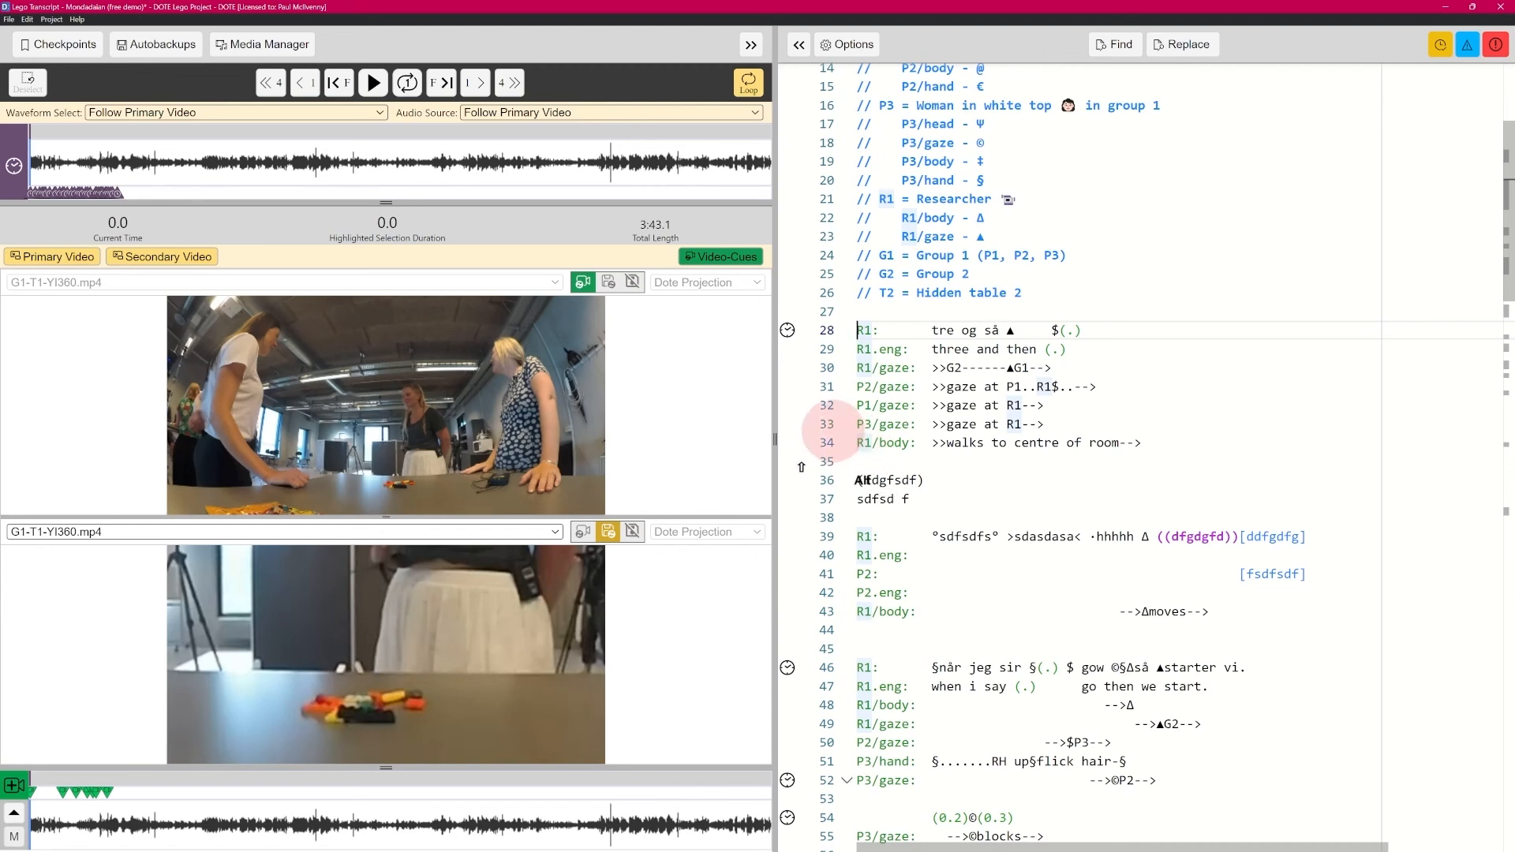
{"action": "left_click", "coordinate": [858, 442], "text": "alt+shift"}
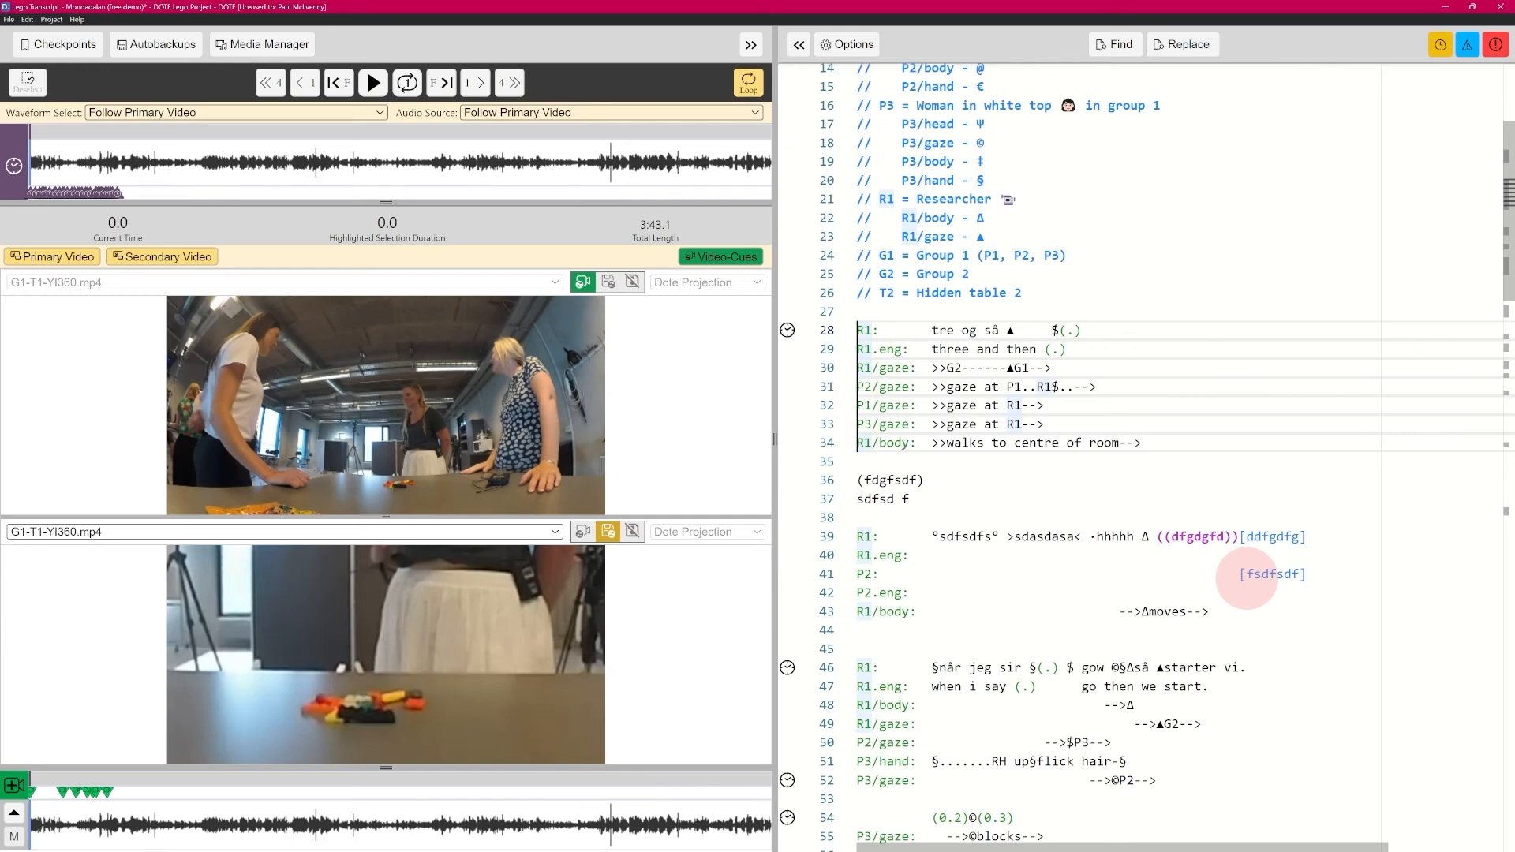
{"action": "key", "text": "Tab"}
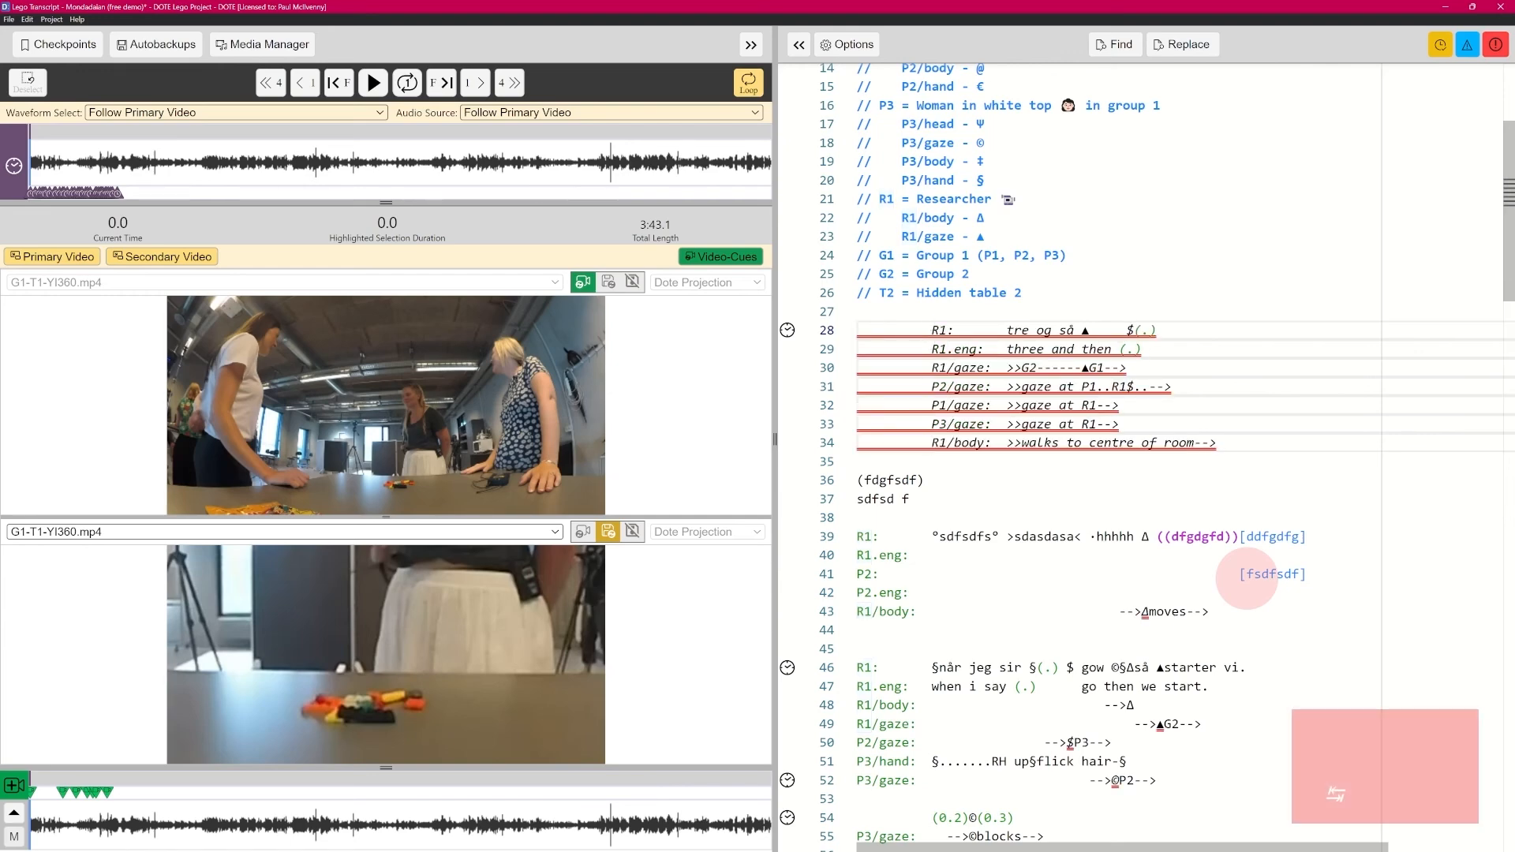
{"action": "key", "text": "BackSpace"}
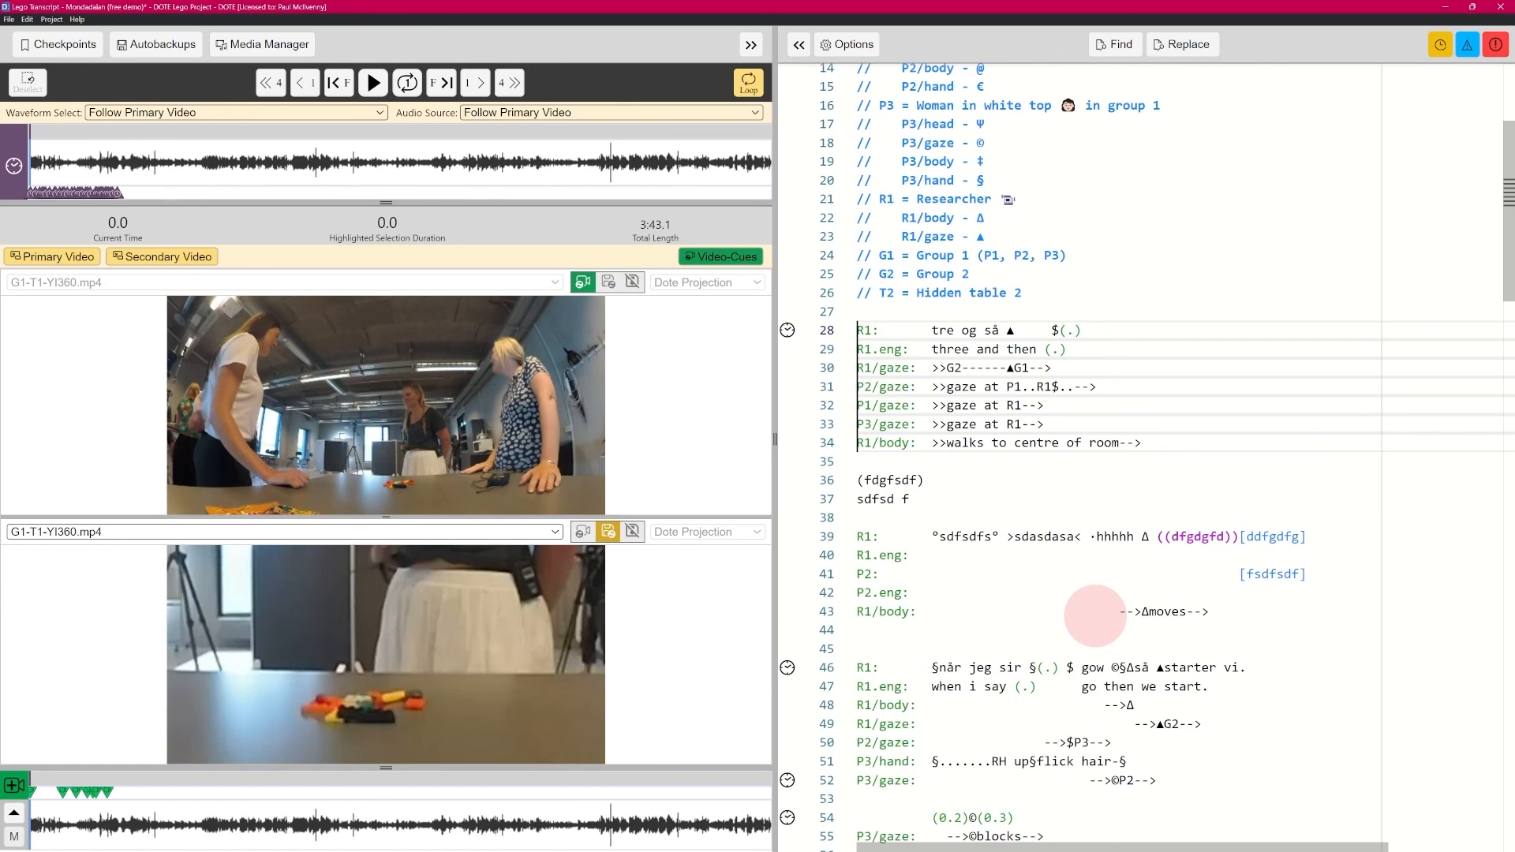
Try prefixing lines 28 to 34 with P at once, undo it and clear the column of cursors
{"action": "key", "text": "ctrl+shift+Up"}
{"action": "type", "text": "P"}
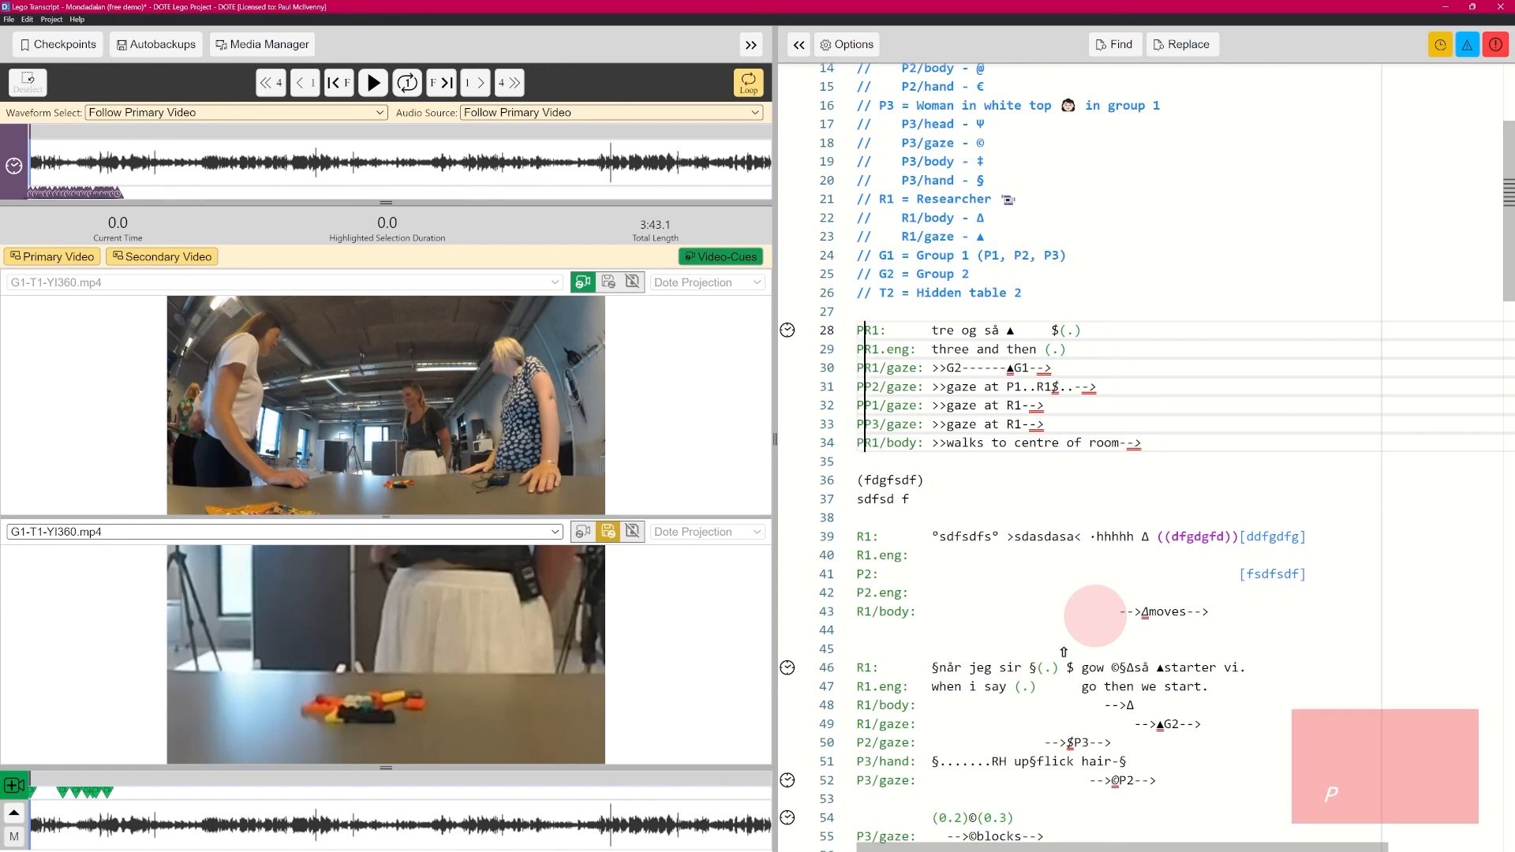
{"action": "key", "text": "ctrl+z"}
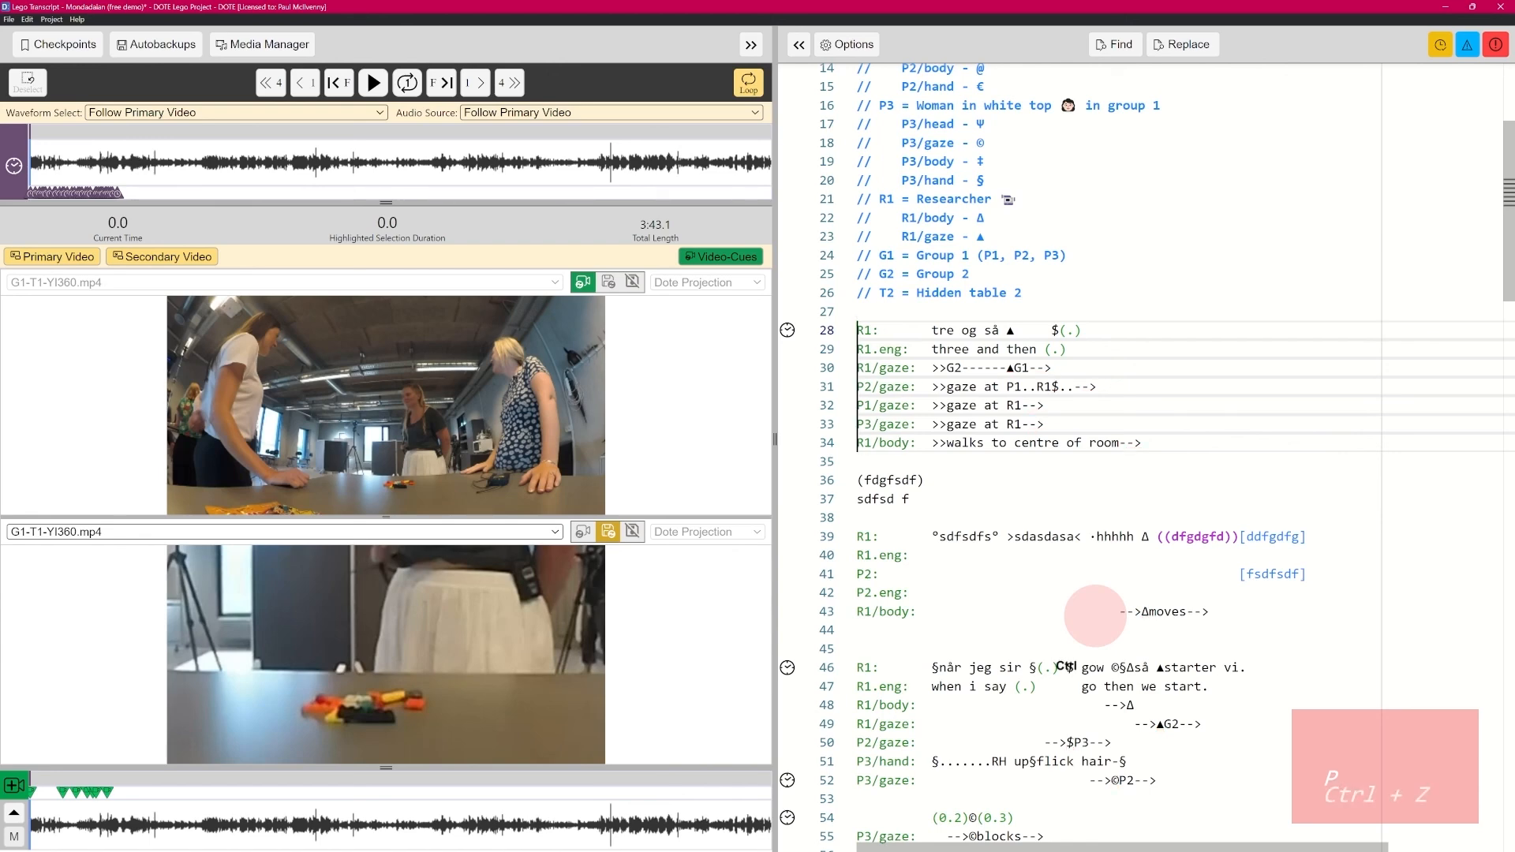
{"action": "left_click", "coordinate": [1058, 499]}
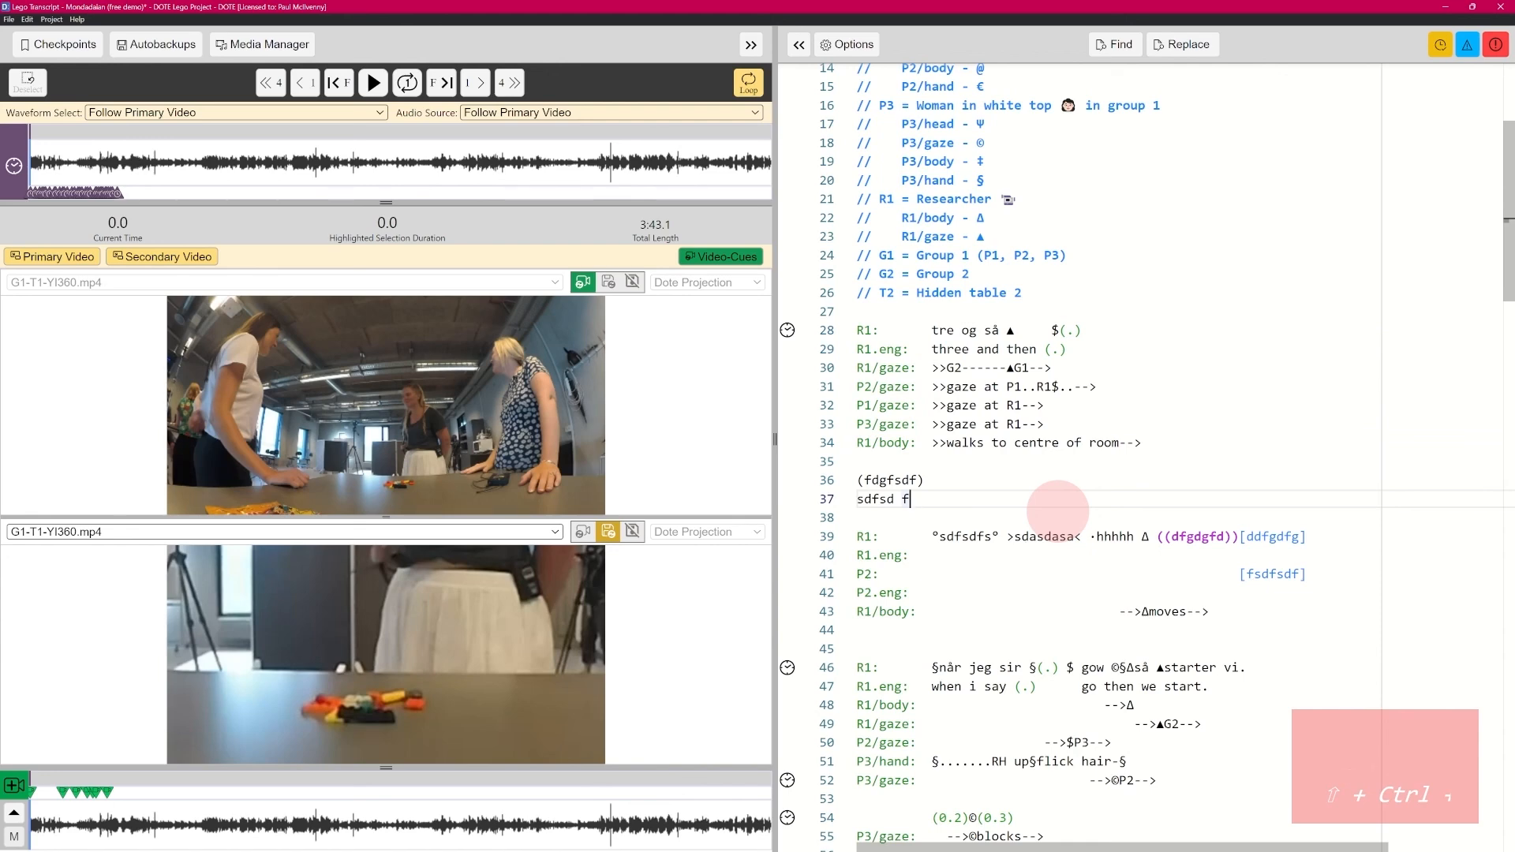
Examine the full list of editor commands and shortcuts in the Command Palette, and close it
{"action": "right_click", "coordinate": [1026, 446]}
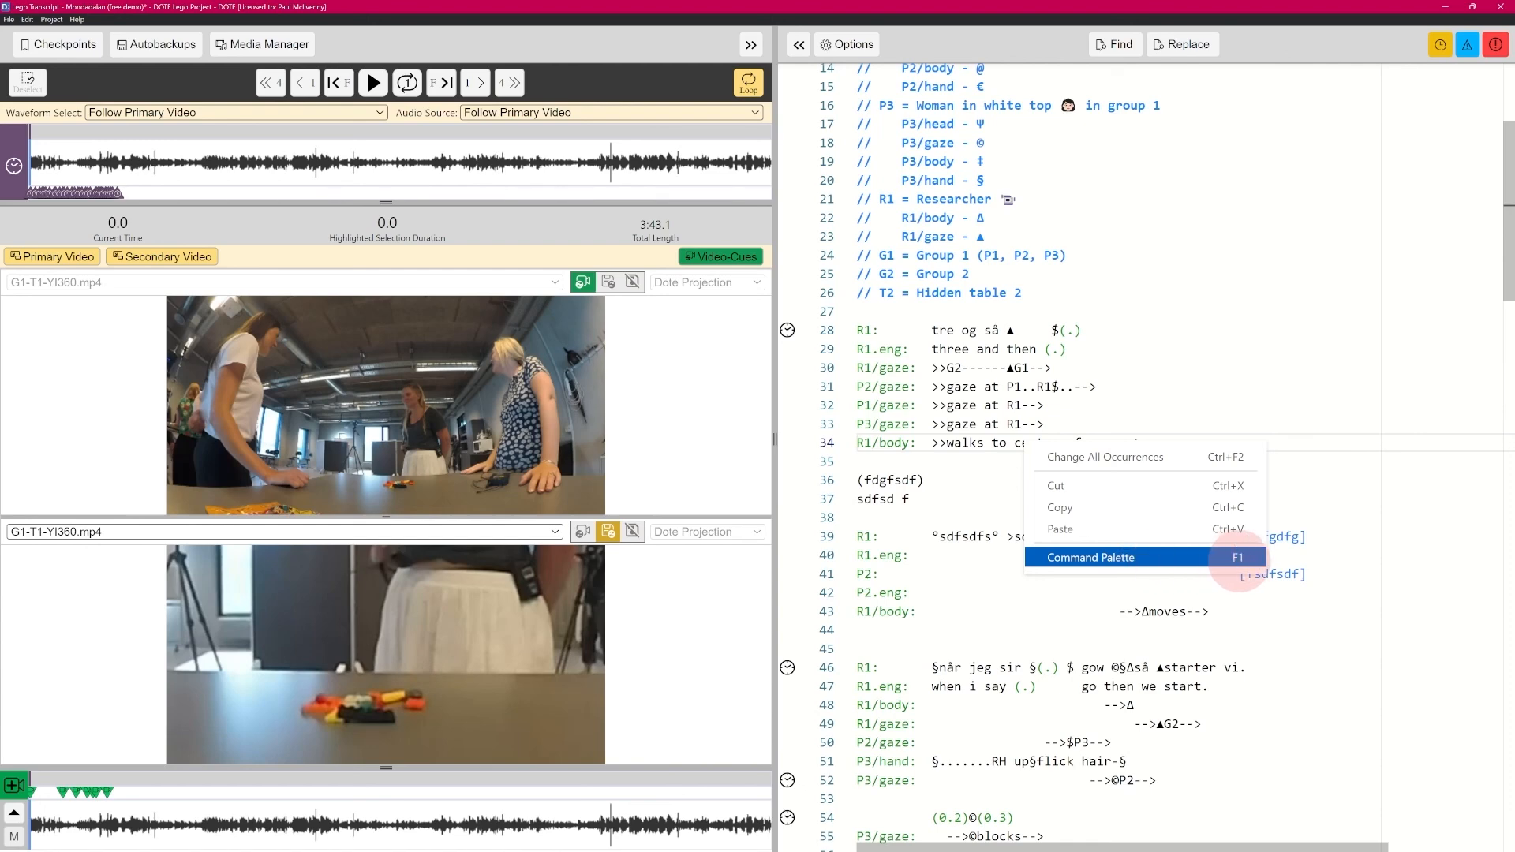
{"action": "left_click", "coordinate": [1144, 556]}
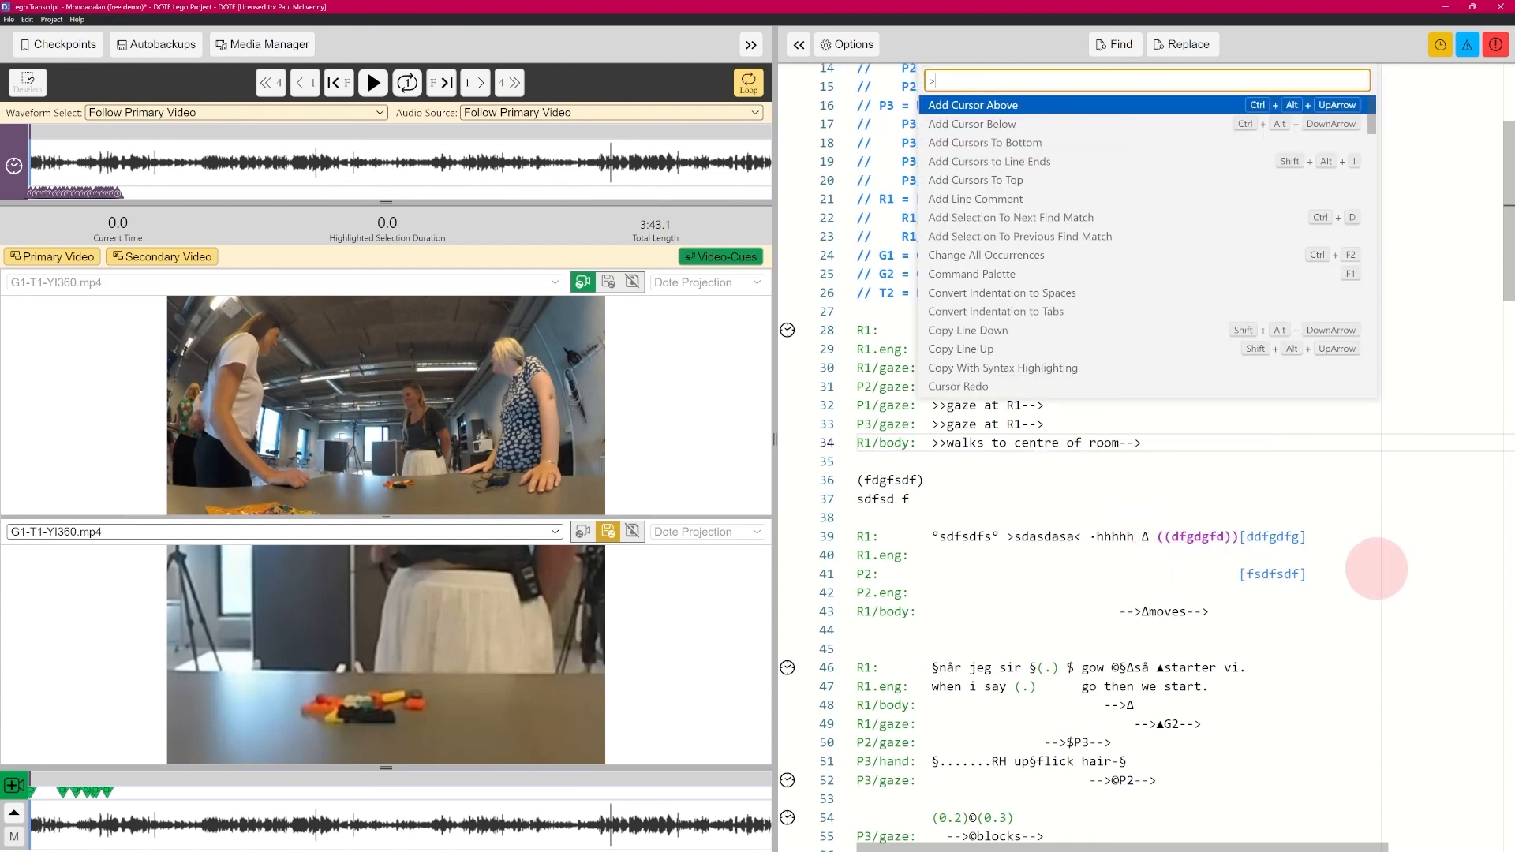
{"action": "scroll", "coordinate": [1373, 126], "scroll_direction": "down", "scroll_amount": 3}
{"action": "left_click_drag", "start_coordinate": [1390, 150], "coordinate": [1413, 378]}
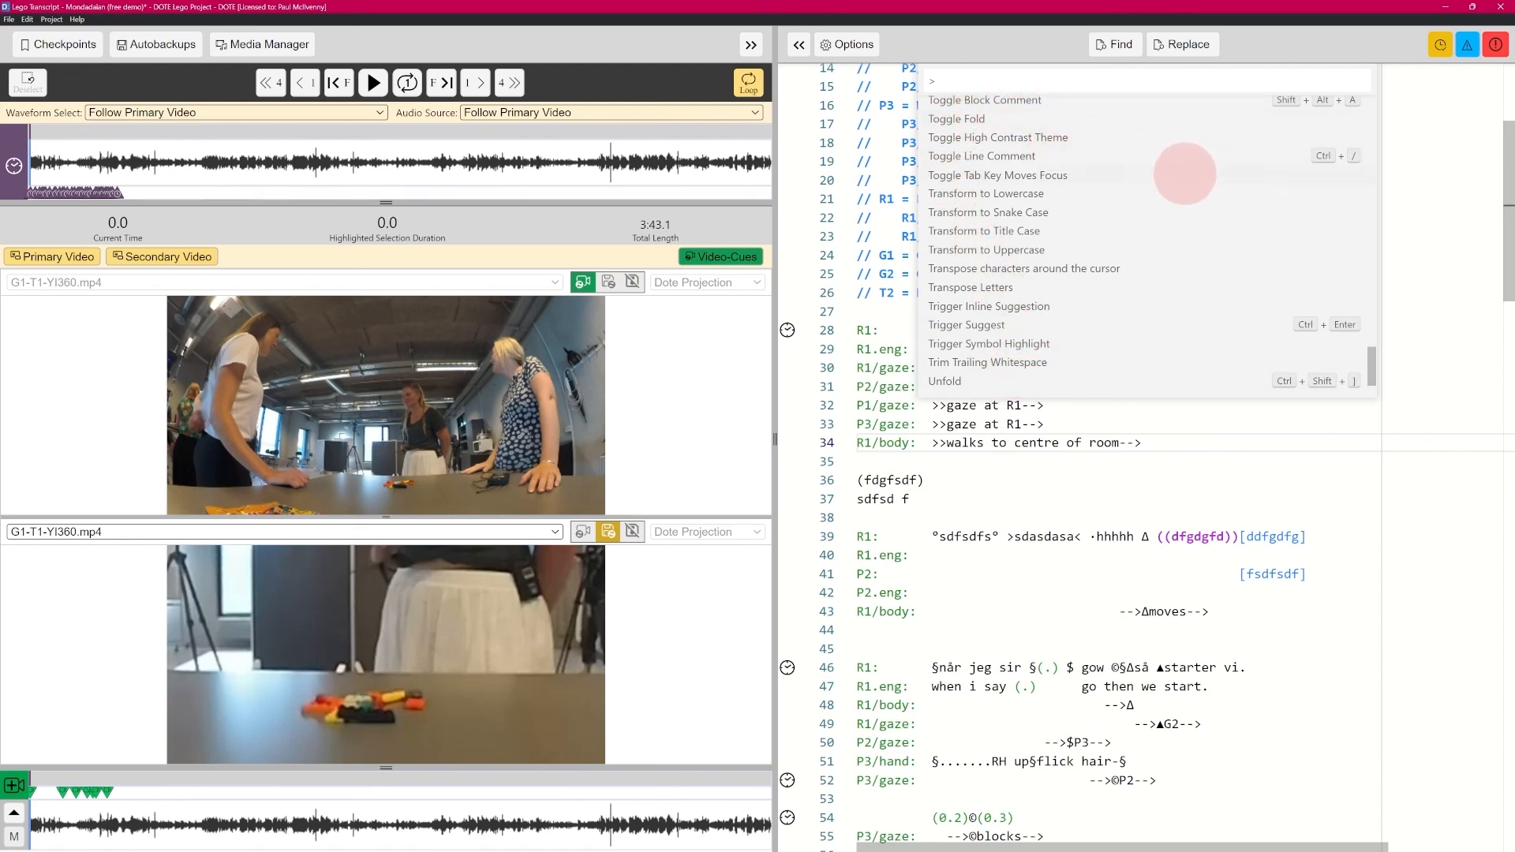
{"action": "left_click_drag", "start_coordinate": [1372, 363], "coordinate": [1376, 87]}
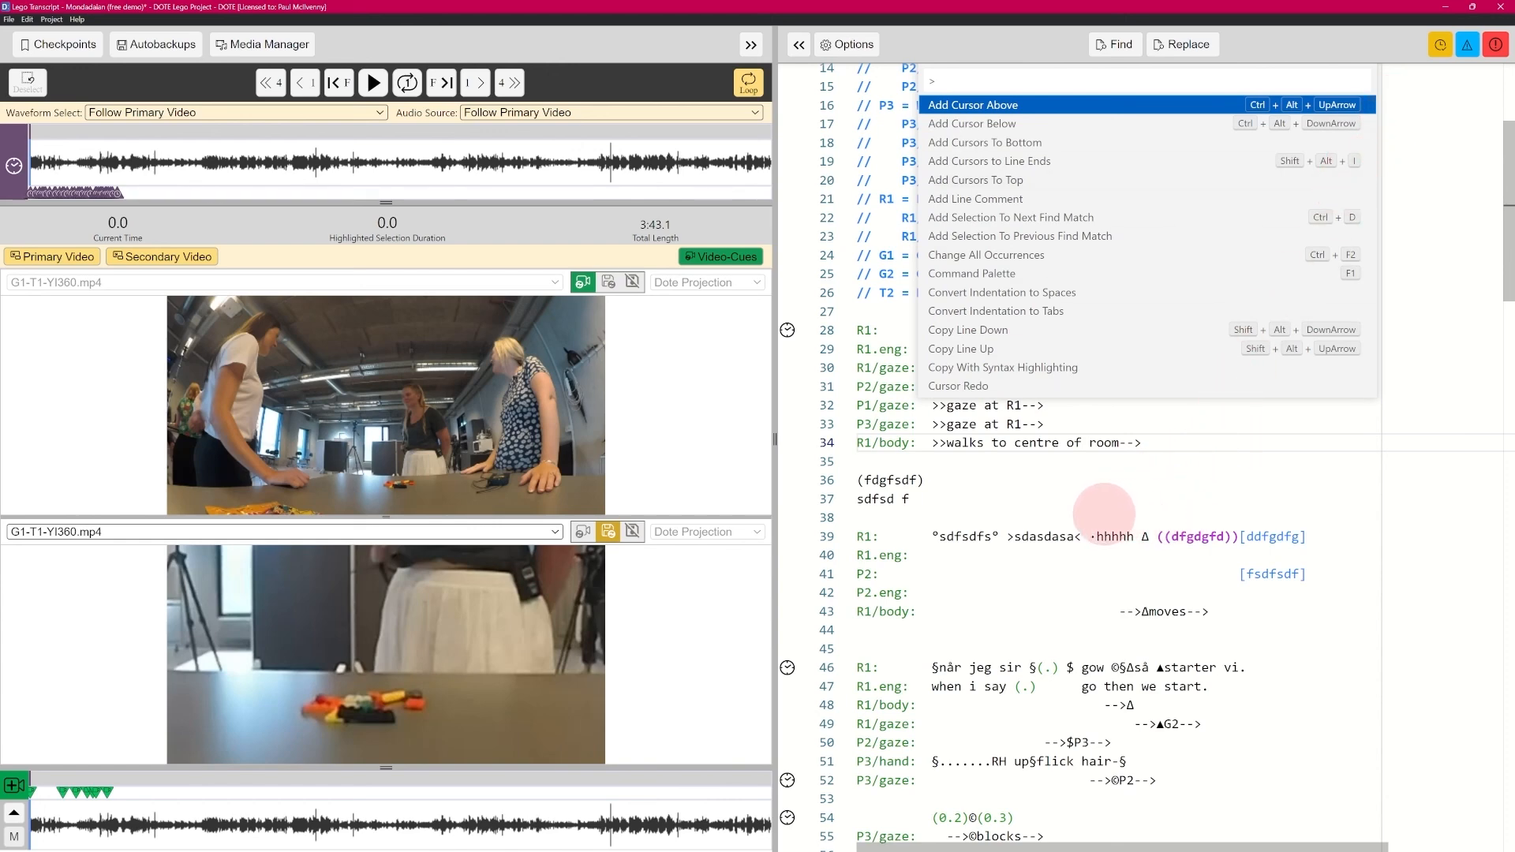
{"action": "left_click", "coordinate": [1078, 497]}
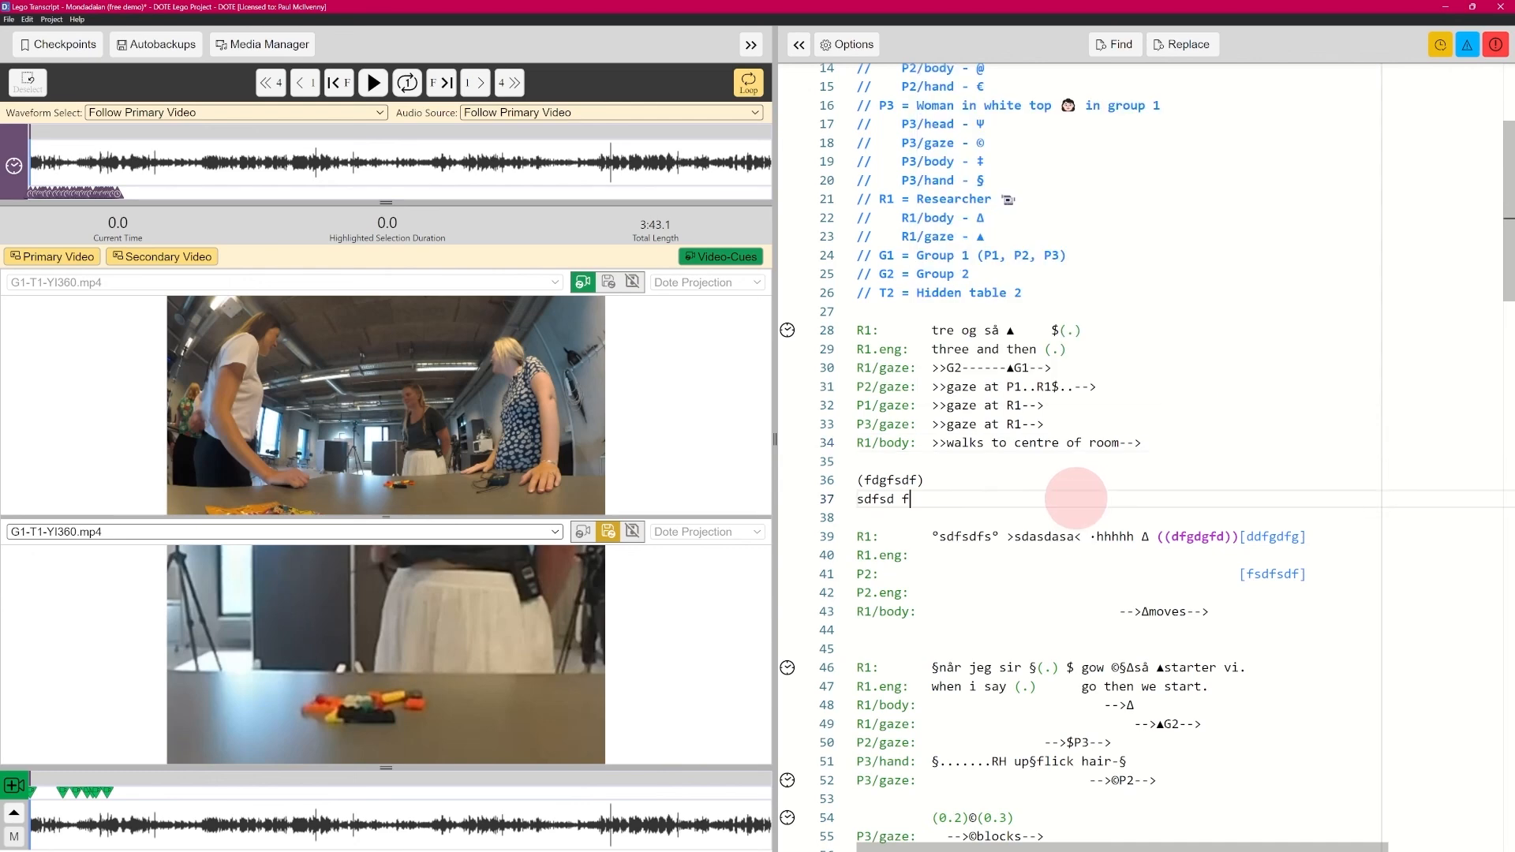